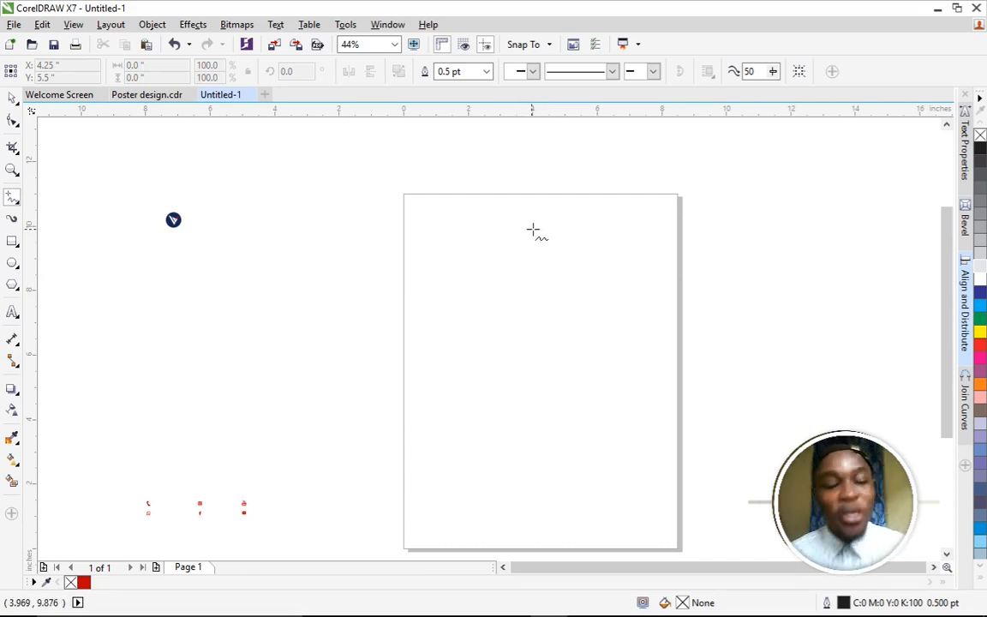
Set the page size to A4
{"action": "key", "text": "space"}
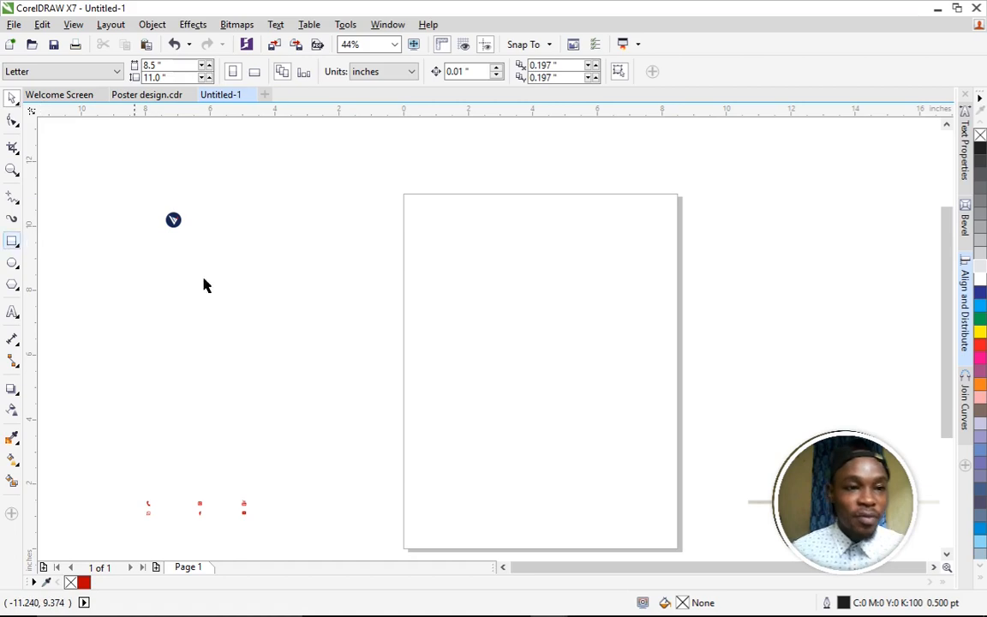
{"action": "scroll", "coordinate": [509, 314], "scroll_direction": "down", "scroll_amount": 1}
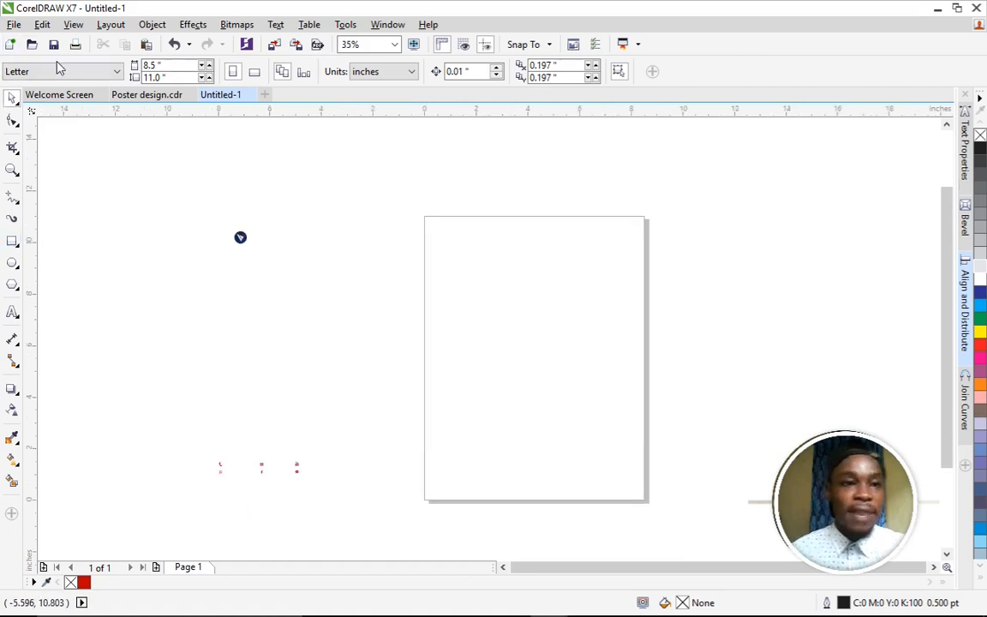
{"action": "left_click", "coordinate": [108, 76]}
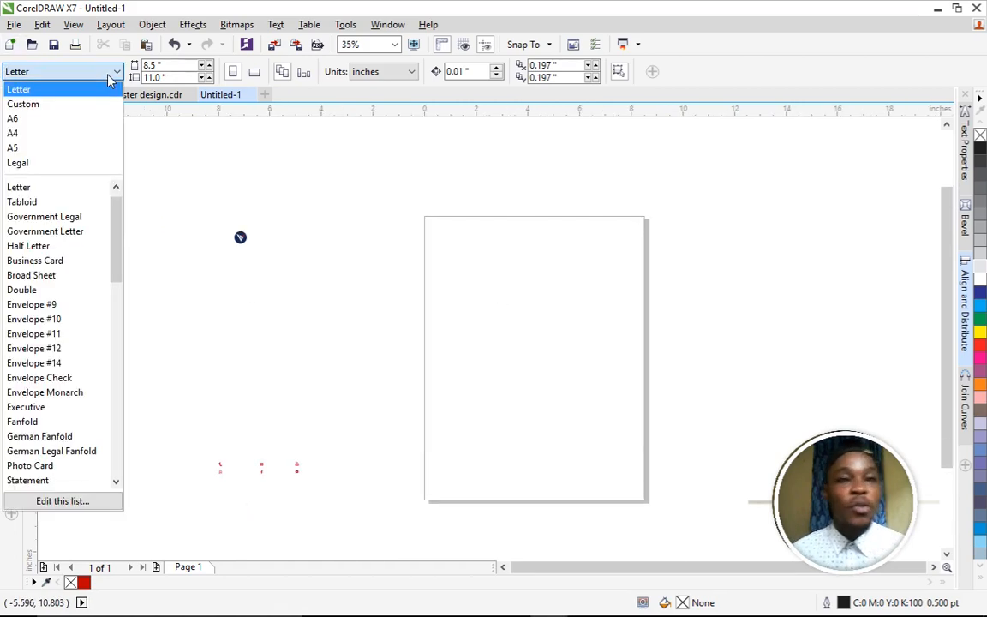
{"action": "left_click", "coordinate": [60, 133]}
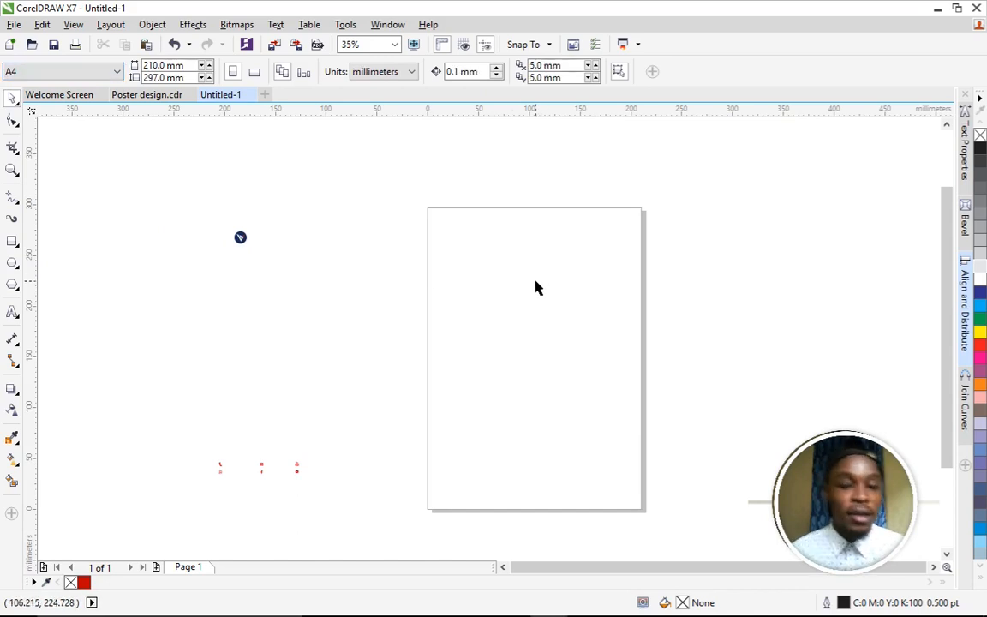
{"action": "scroll", "coordinate": [533, 277], "scroll_direction": "down", "scroll_amount": 2}
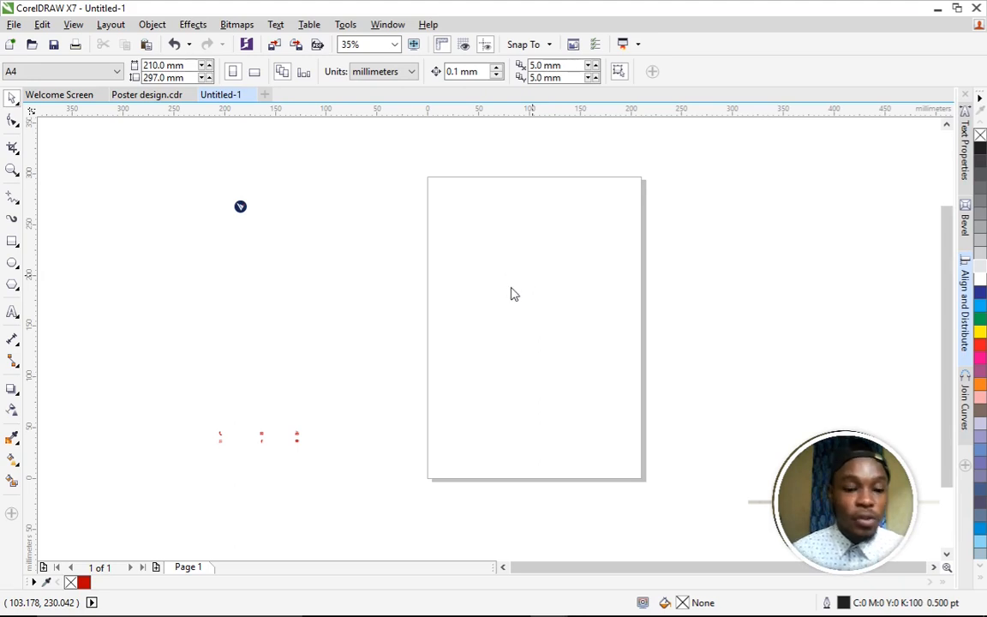
{"action": "scroll", "coordinate": [511, 292], "scroll_direction": "up", "scroll_amount": 1}
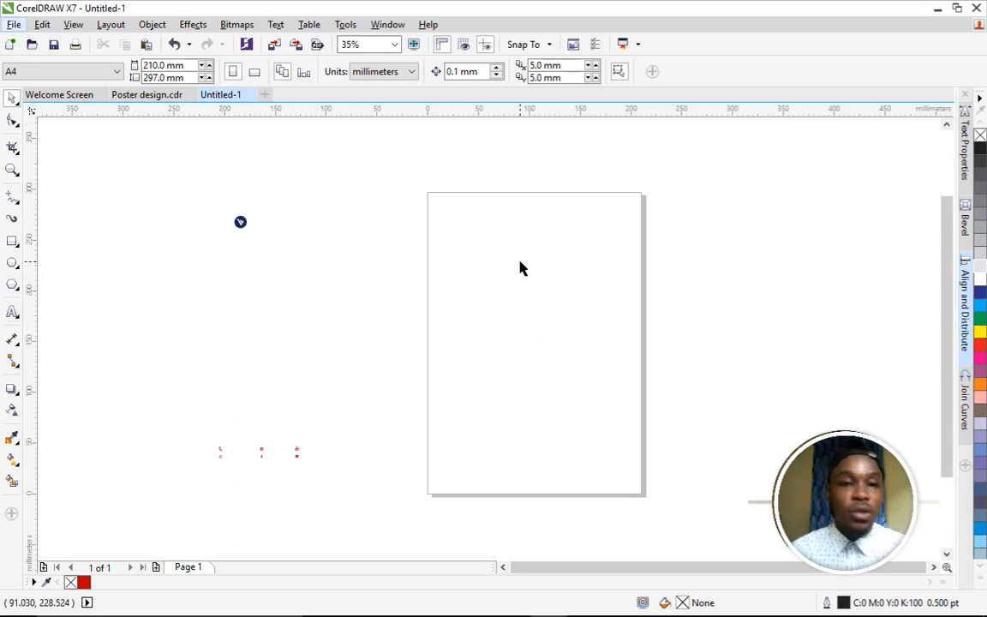
Add a page-sized rectangle filled with 90% black and scale it up about its centre to about 270 × 382 mm
{"action": "double_click", "coordinate": [13, 244]}
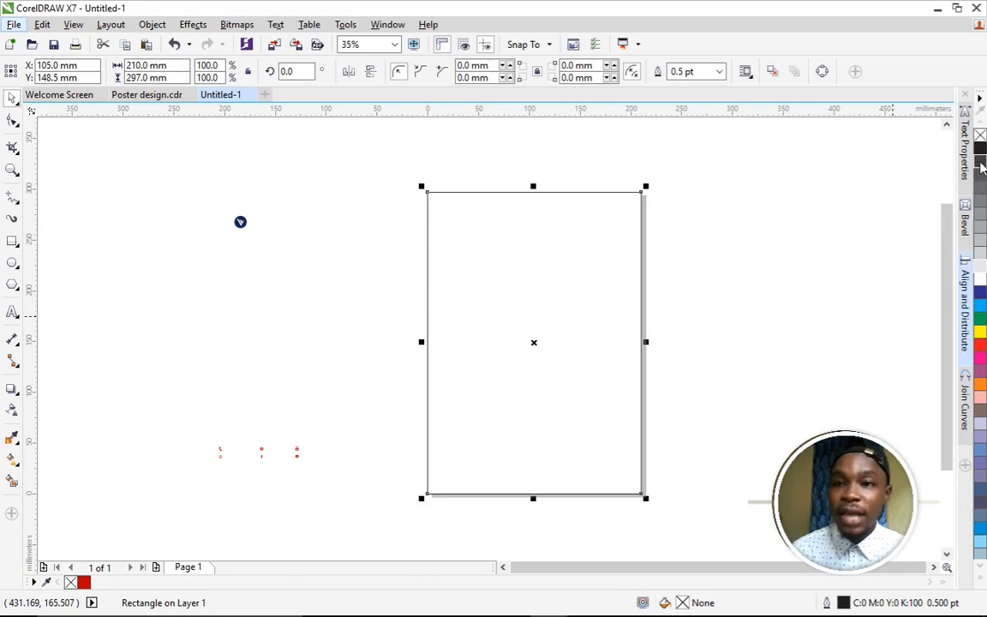
{"action": "left_click", "coordinate": [980, 175]}
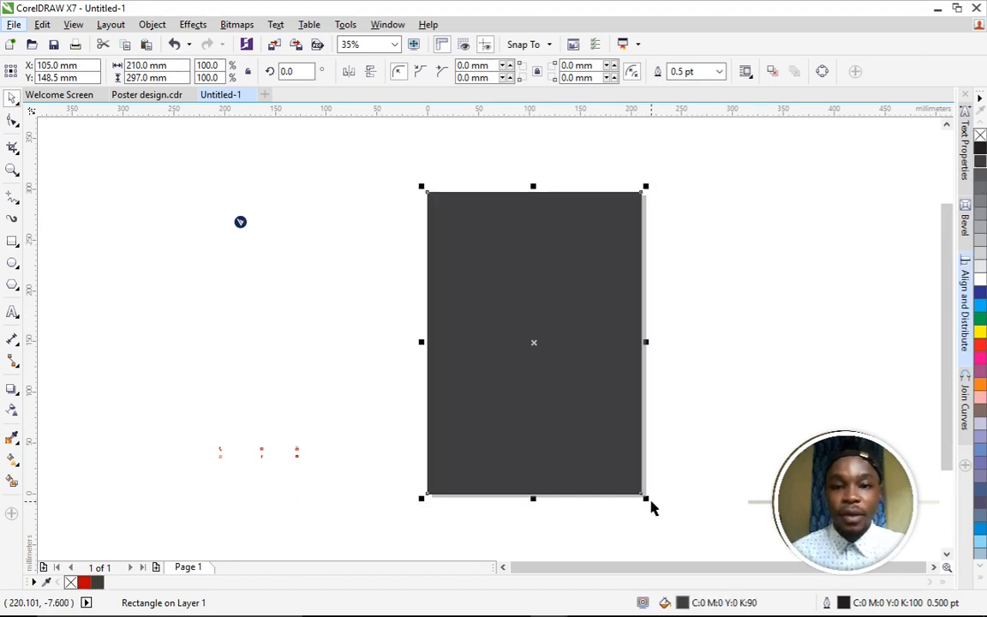
{"action": "left_click_drag", "start_coordinate": [650, 504], "coordinate": [687, 541]}
{"action": "left_click", "coordinate": [817, 260]}
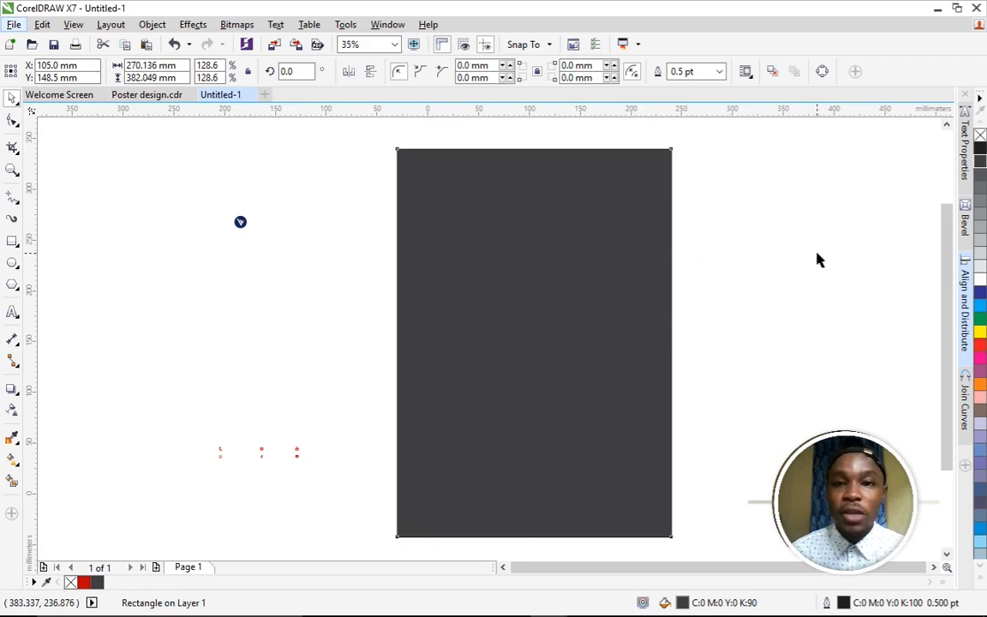
Add a second page-sized rectangle in front of the dark one, with a white fill and no outline
{"action": "double_click", "coordinate": [12, 239]}
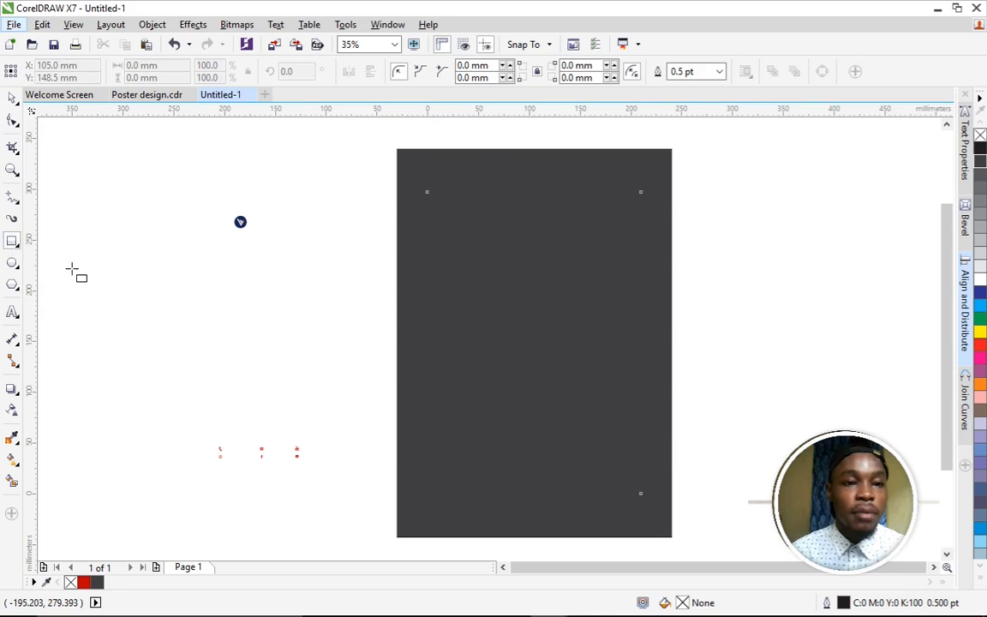
{"action": "key", "text": "shift+Page_Up"}
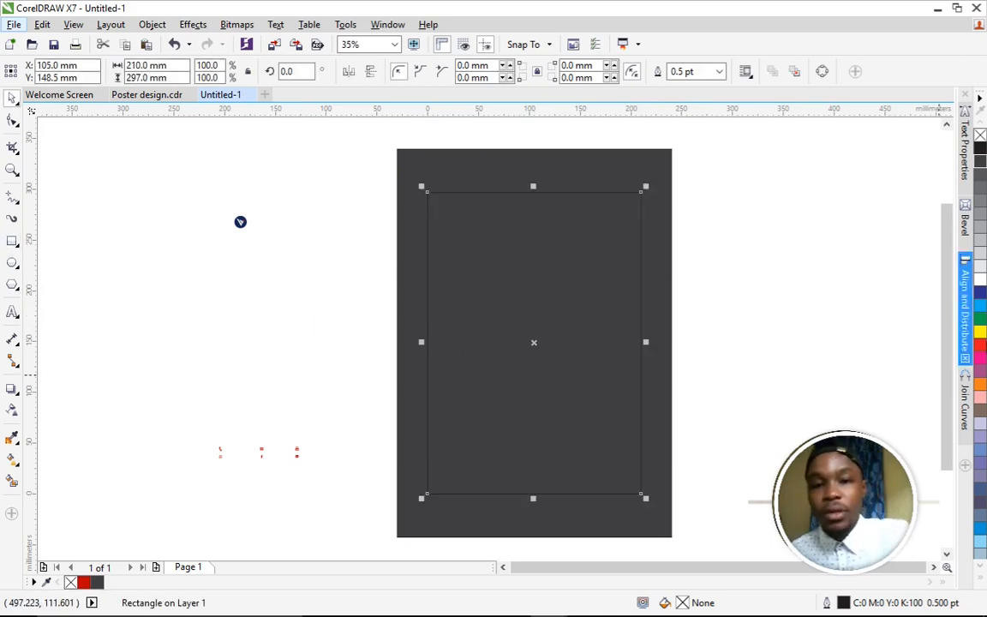
{"action": "left_click", "coordinate": [978, 282]}
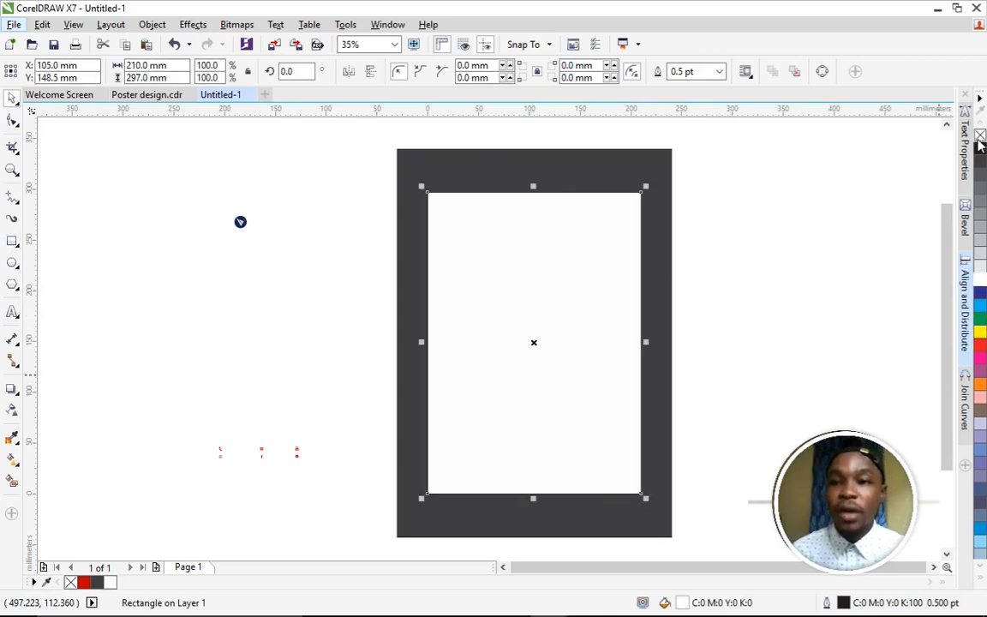
{"action": "right_click", "coordinate": [981, 137]}
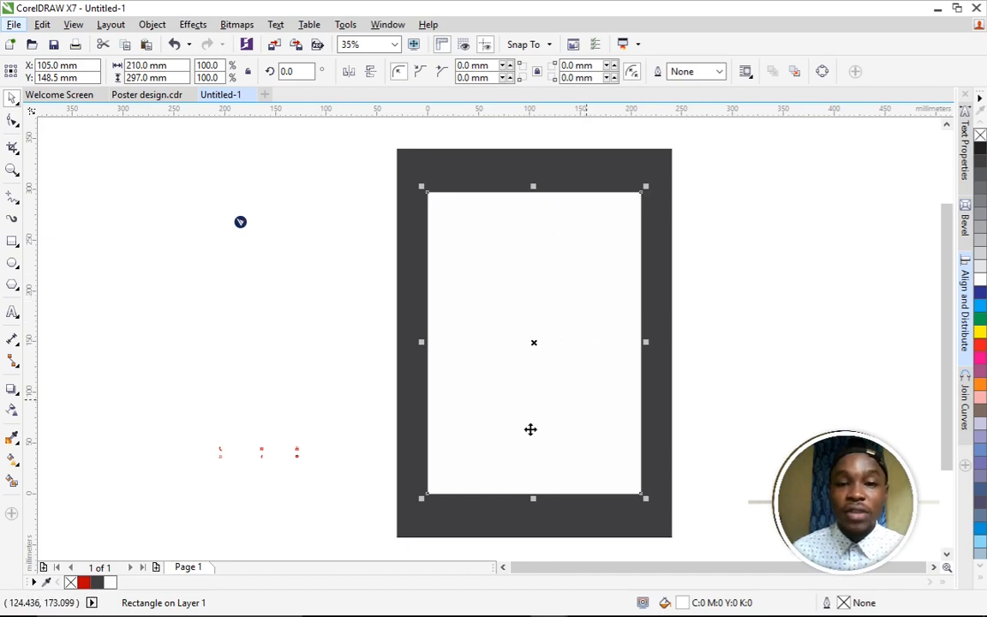
{"action": "left_click", "coordinate": [742, 272]}
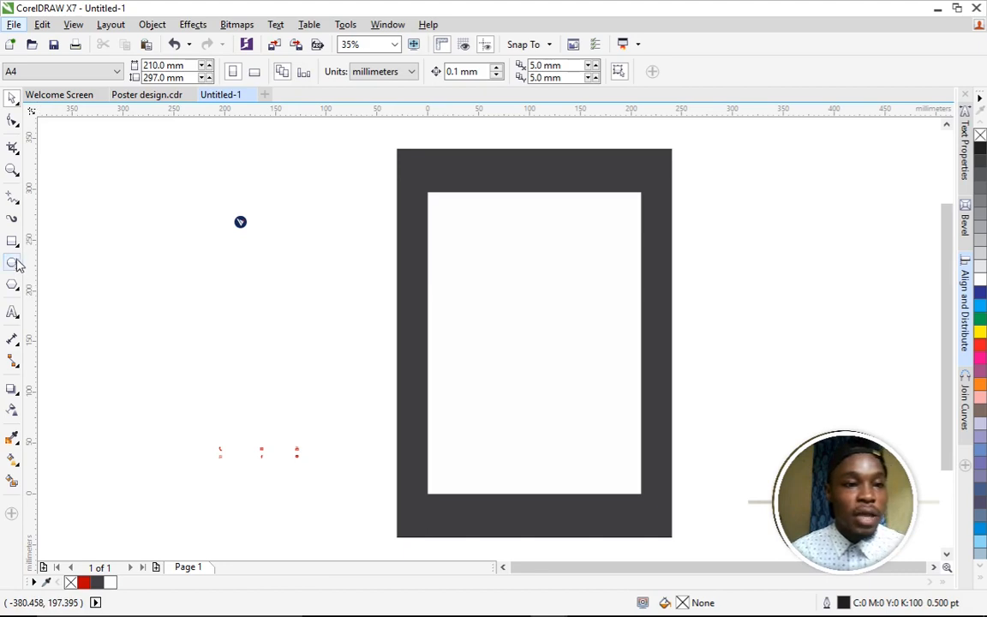
Ungroup the logo and contact icons, and place an enlarged copy of the logo, about 111 mm wide, near the page's centre
{"action": "left_click", "coordinate": [239, 222]}
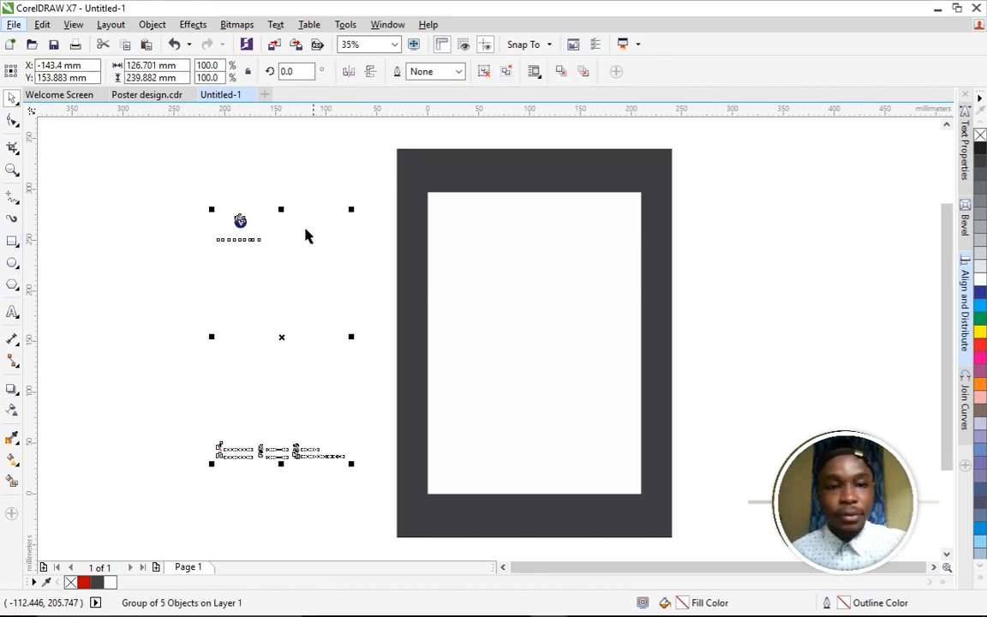
{"action": "key", "text": "ctrl+u"}
{"action": "left_click", "coordinate": [276, 186]}
{"action": "left_click", "coordinate": [240, 221]}
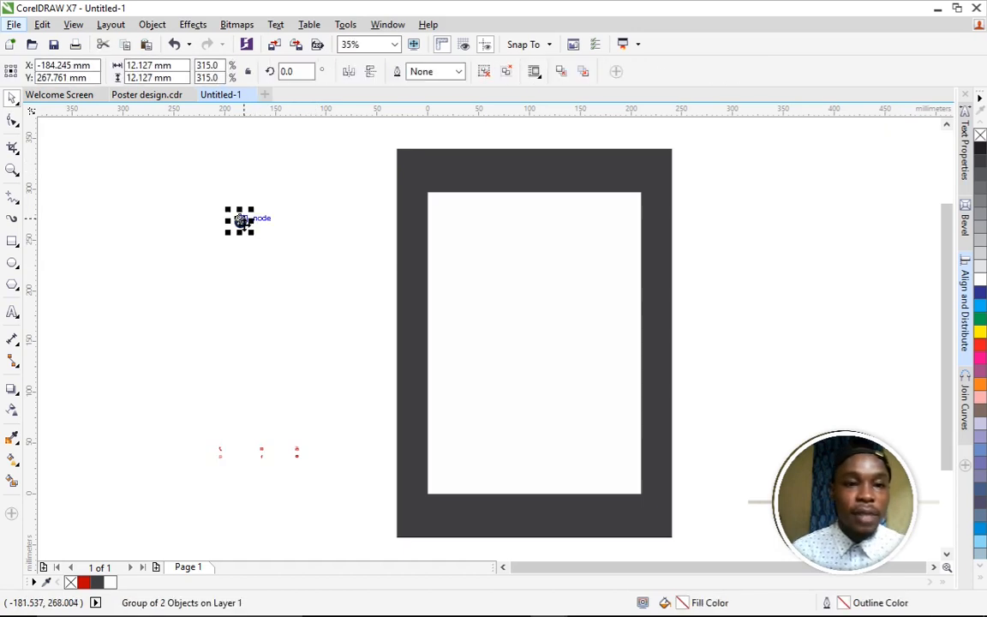
{"action": "left_click_drag", "start_coordinate": [241, 222], "coordinate": [593, 385]}
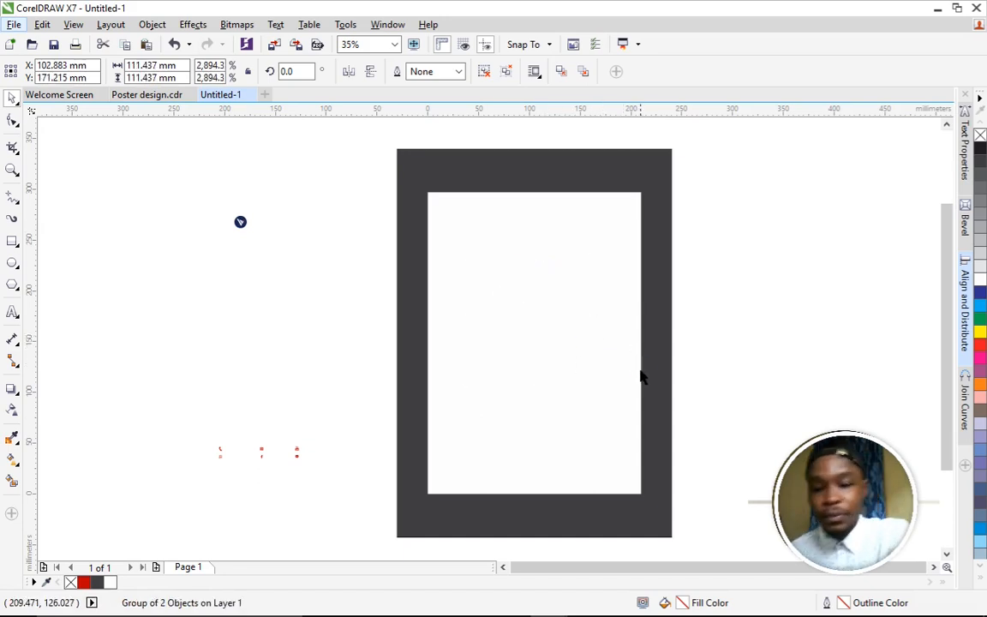
{"action": "left_click", "coordinate": [820, 346]}
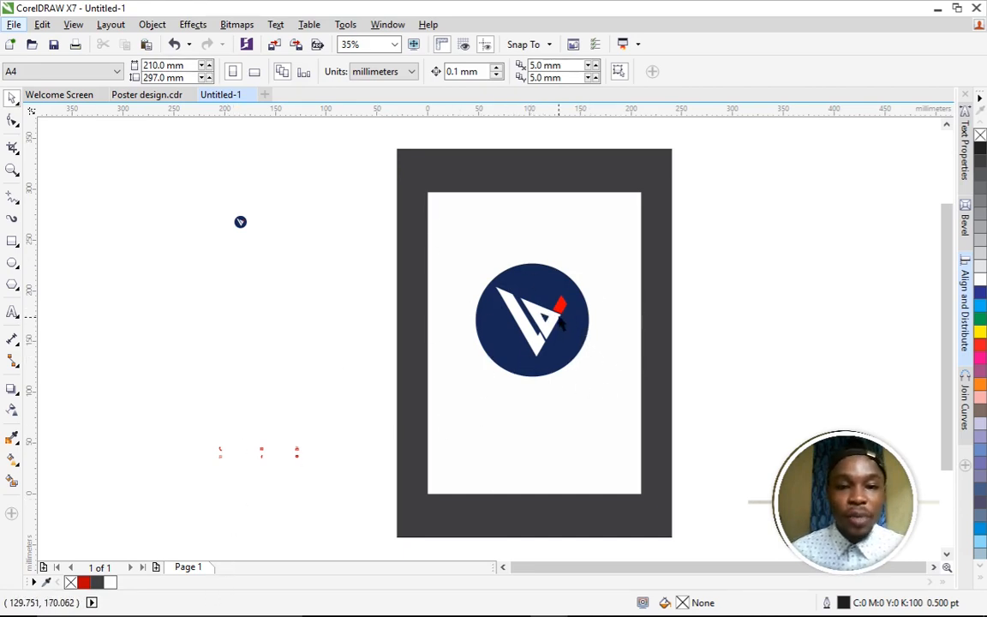
Sample the logo's navy into the document palette and move the large logo off the page, to the right of the dark rectangle
{"action": "left_click", "coordinate": [47, 582]}
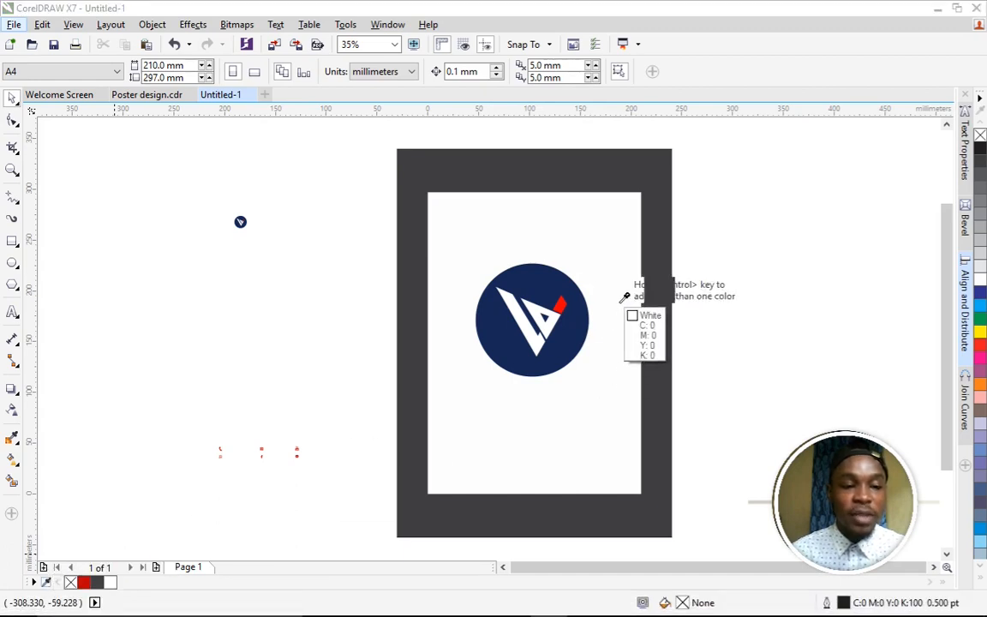
{"action": "left_click", "coordinate": [550, 276]}
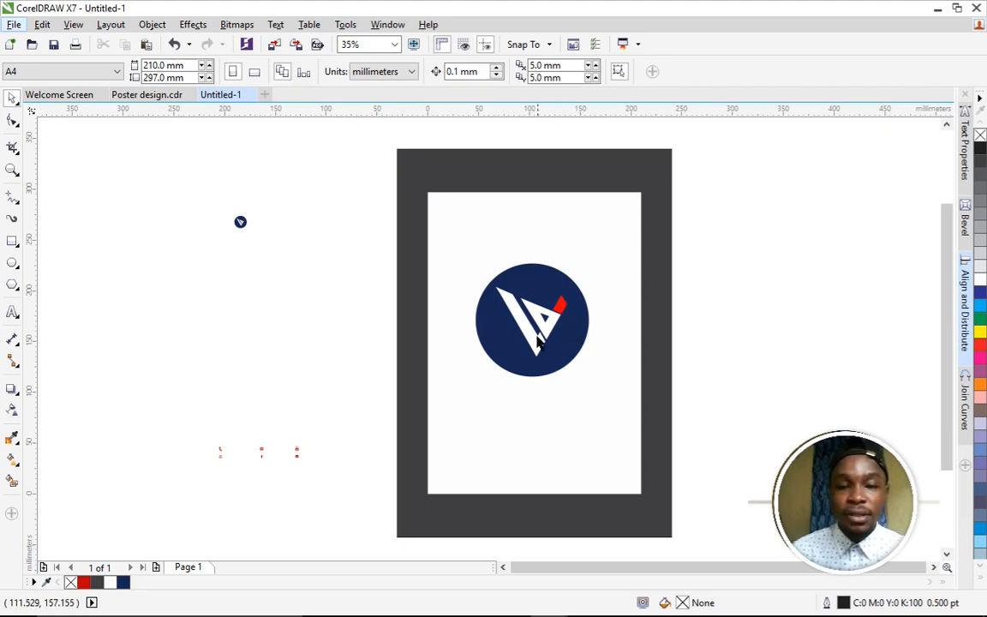
{"action": "left_click_drag", "start_coordinate": [669, 241], "coordinate": [529, 356]}
{"action": "key", "text": "ctrl+z"}
{"action": "left_click", "coordinate": [763, 268]}
{"action": "left_click_drag", "start_coordinate": [756, 238], "coordinate": [462, 387]}
{"action": "left_click_drag", "start_coordinate": [547, 343], "coordinate": [839, 313]}
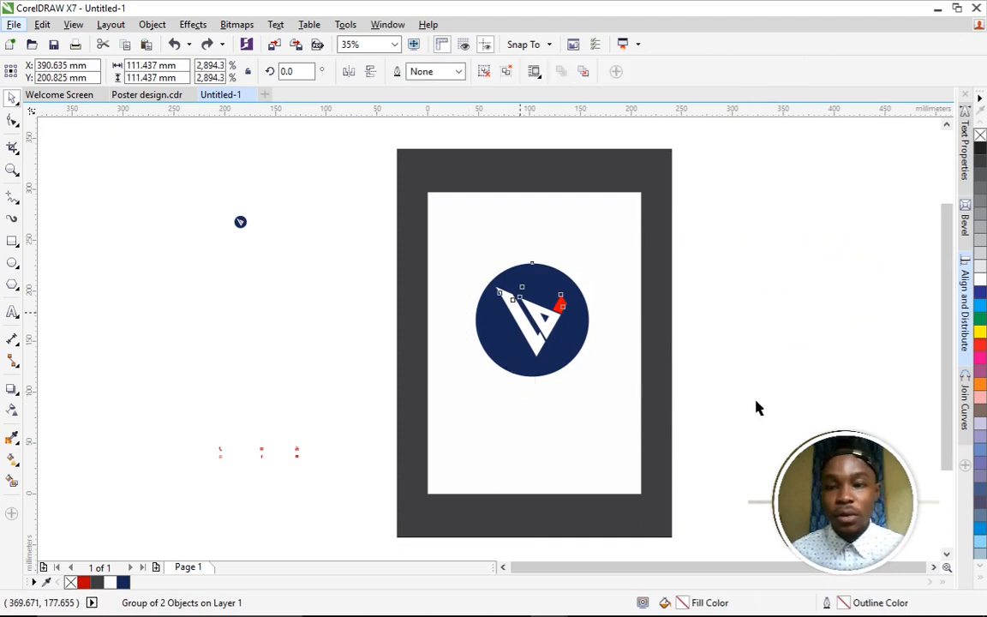
{"action": "left_click", "coordinate": [716, 432]}
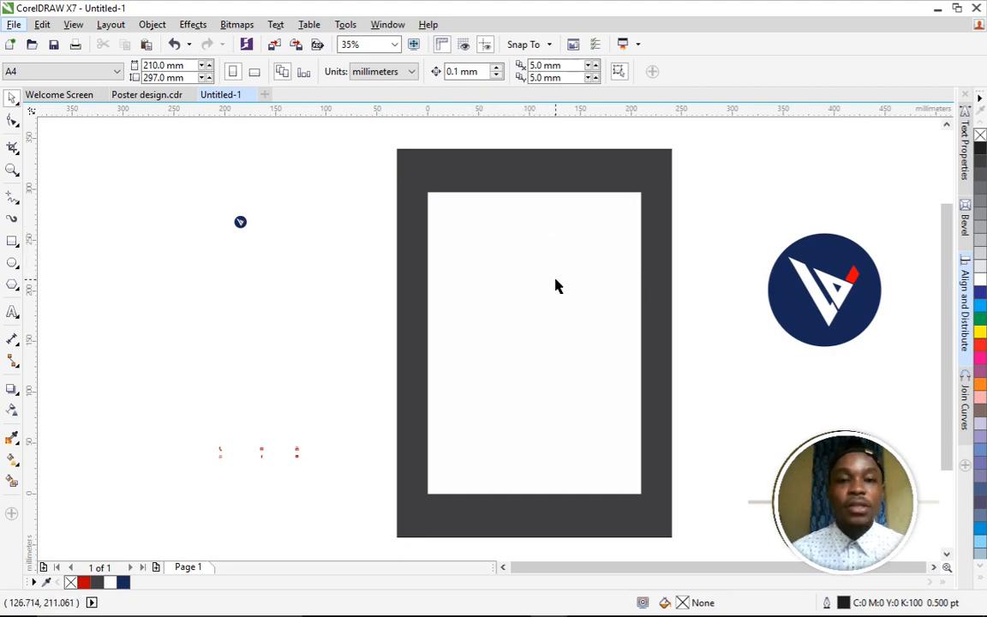
Close the Store window and bring the desk photo with the laptop and monitor from the Downloads folder into the document
{"action": "scroll", "coordinate": [553, 284], "scroll_direction": "down", "scroll_amount": 1}
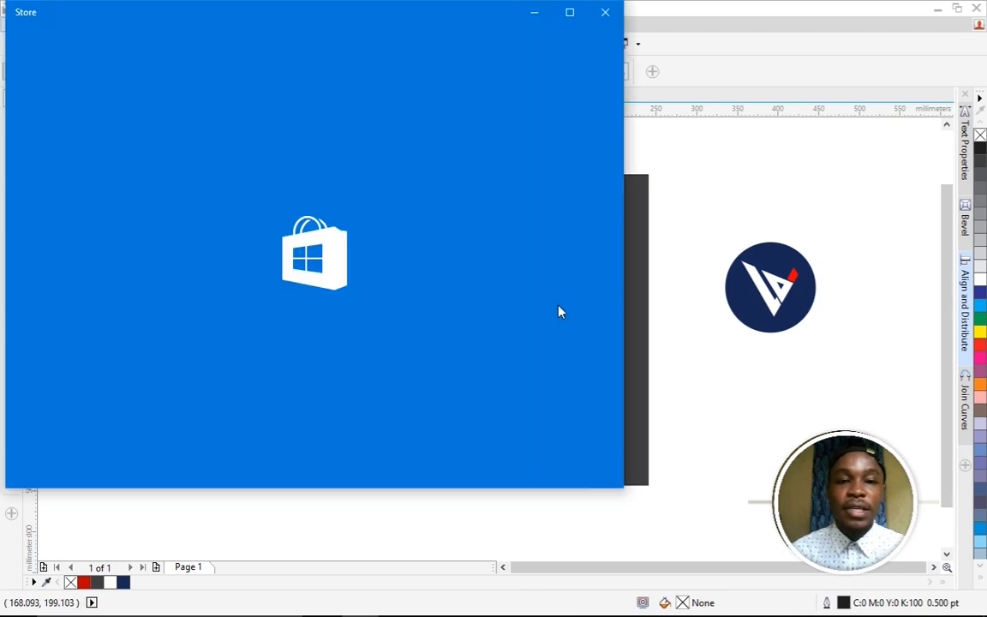
{"action": "left_click", "coordinate": [605, 12]}
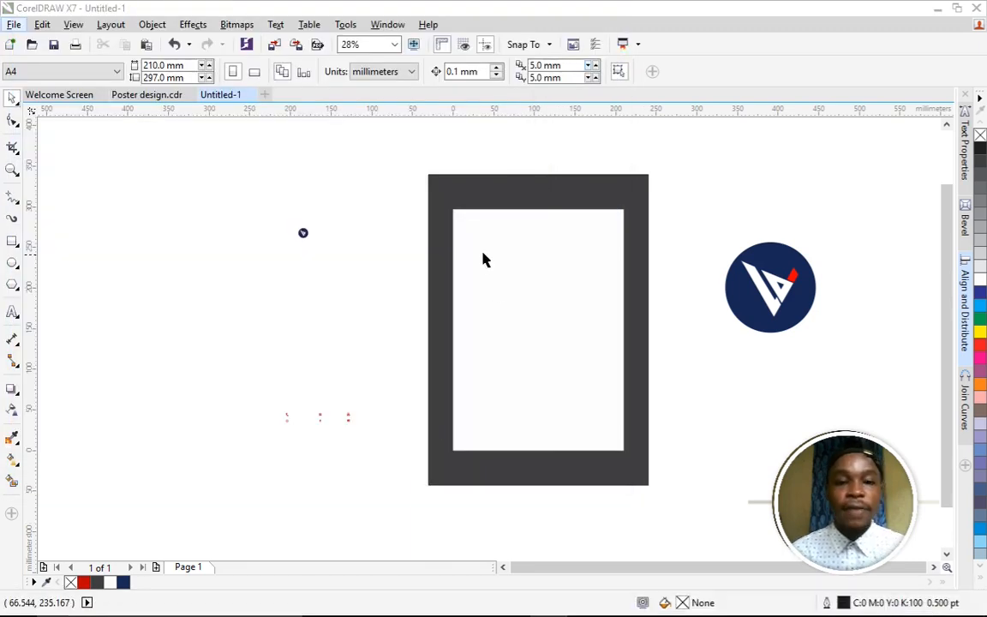
{"action": "key", "text": "super+e"}
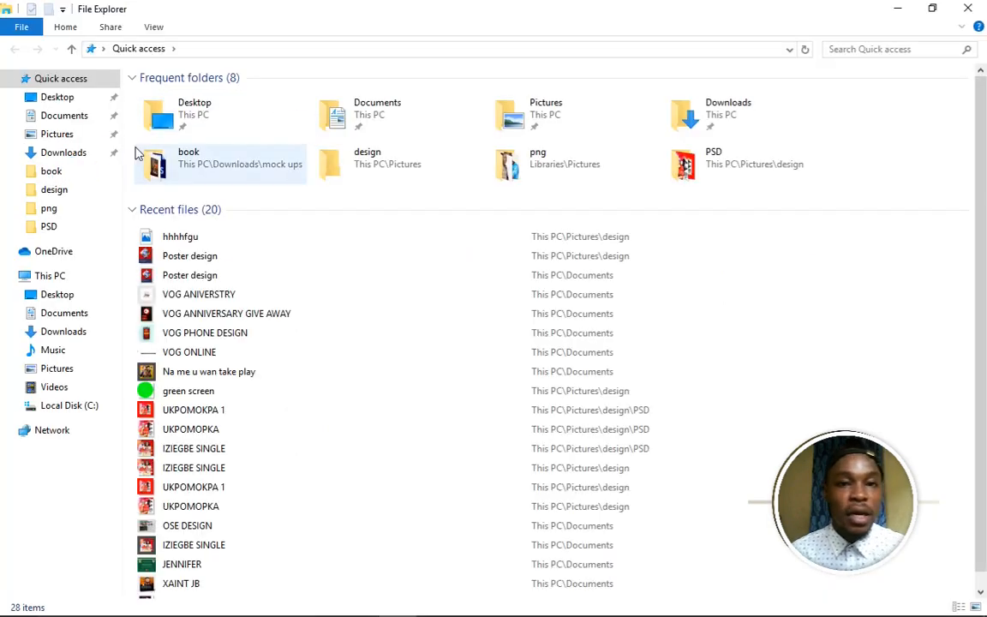
{"action": "left_click", "coordinate": [64, 152]}
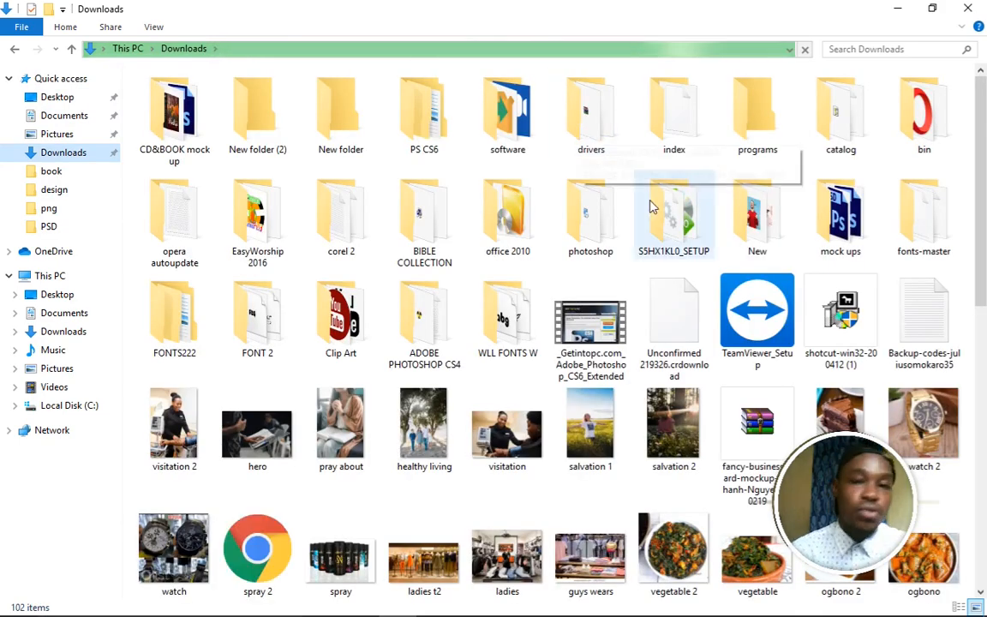
{"action": "scroll", "coordinate": [660, 287], "scroll_direction": "down", "scroll_amount": 4}
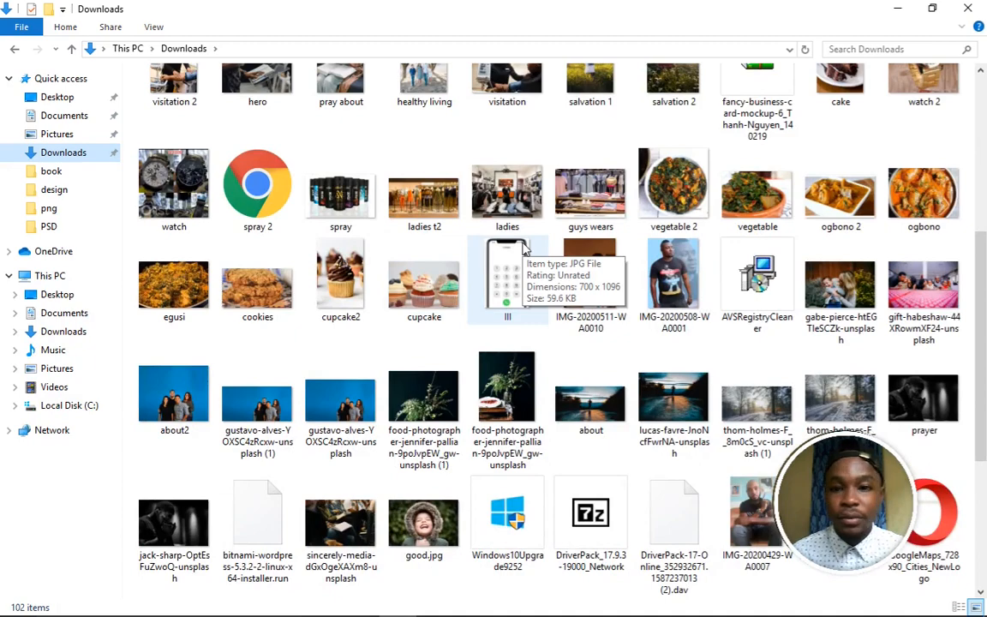
{"action": "scroll", "coordinate": [525, 248], "scroll_direction": "down", "scroll_amount": 4}
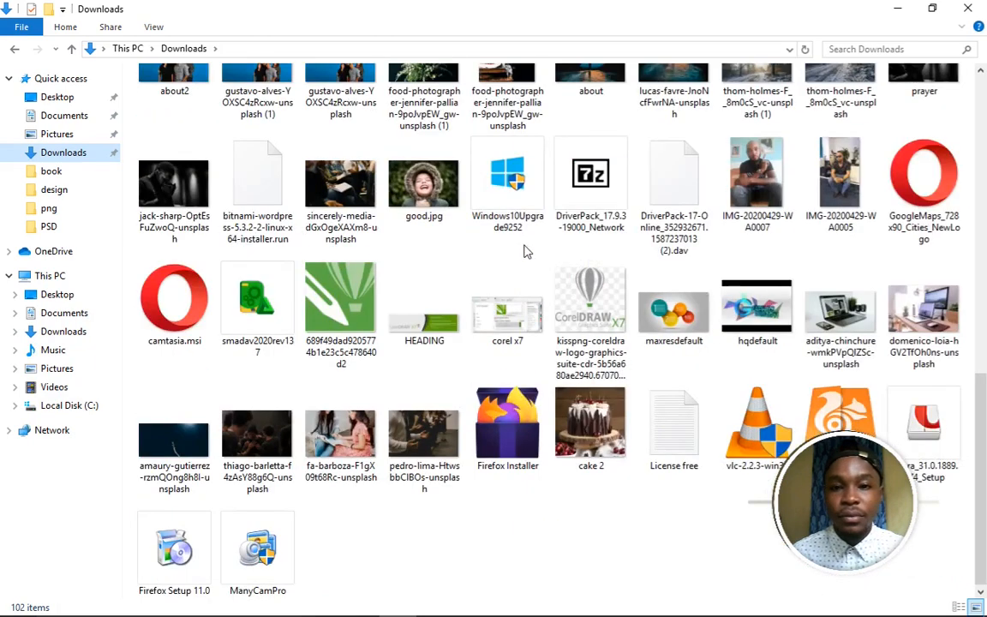
{"action": "left_click", "coordinate": [931, 318]}
{"action": "left_click_drag", "start_coordinate": [932, 317], "coordinate": [549, 610]}
{"action": "left_click_drag", "start_coordinate": [361, 412], "coordinate": [355, 398]}
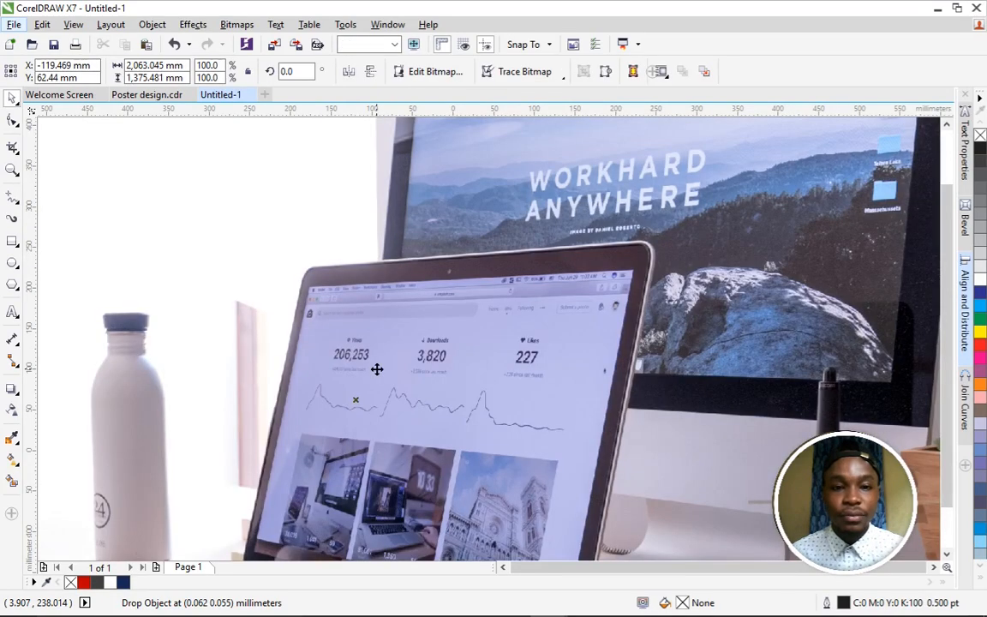
Scale the desk photo down about its centre to about 240 × 160 mm
{"action": "scroll", "coordinate": [475, 337], "scroll_direction": "down", "scroll_amount": 2}
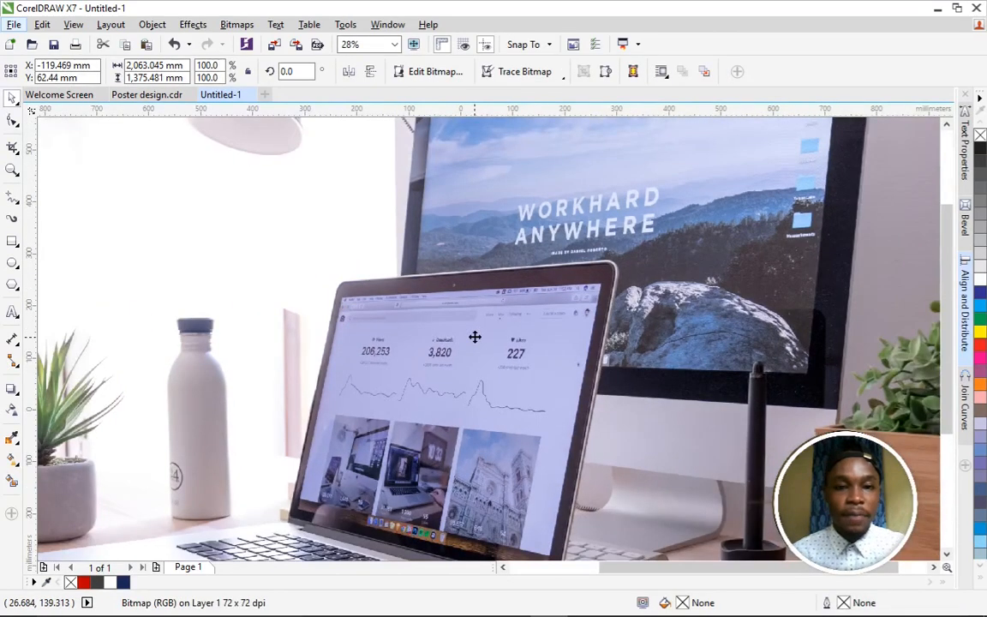
{"action": "scroll", "coordinate": [475, 336], "scroll_direction": "down", "scroll_amount": 3}
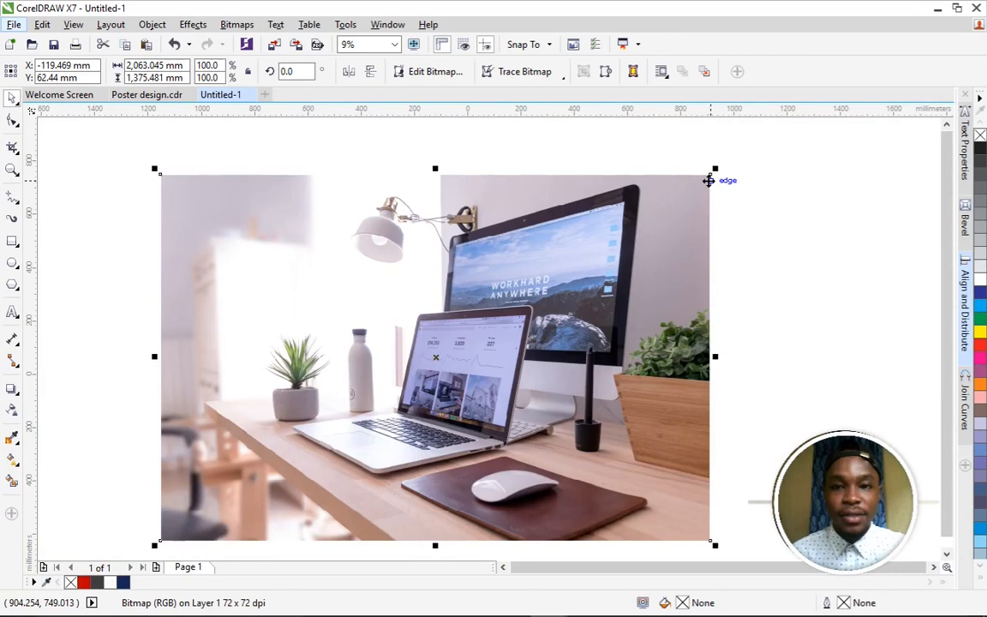
{"action": "left_click_drag", "start_coordinate": [708, 180], "coordinate": [489, 322]}
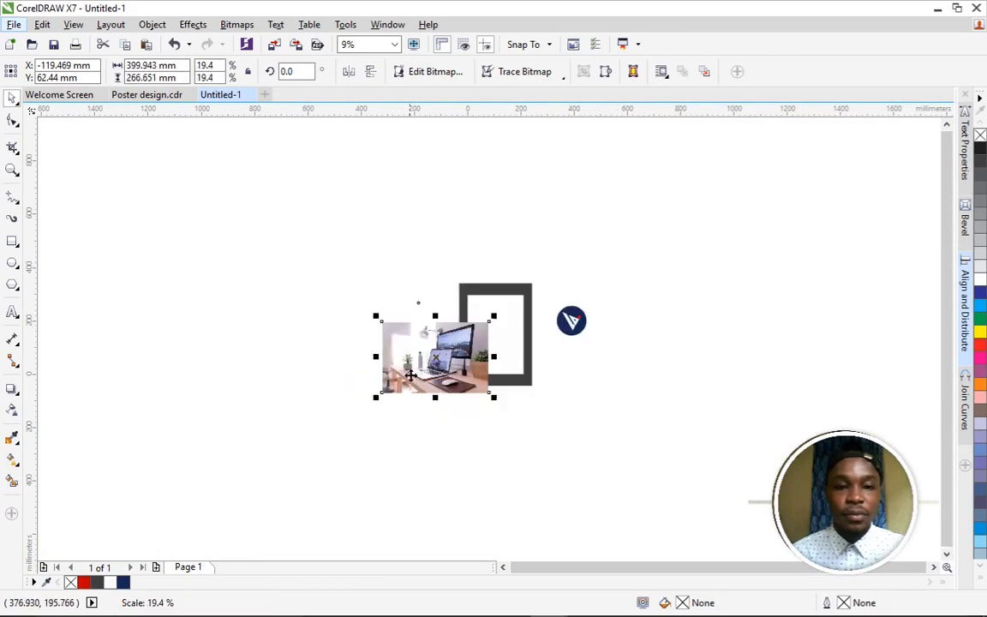
{"action": "scroll", "coordinate": [433, 360], "scroll_direction": "up", "scroll_amount": 1}
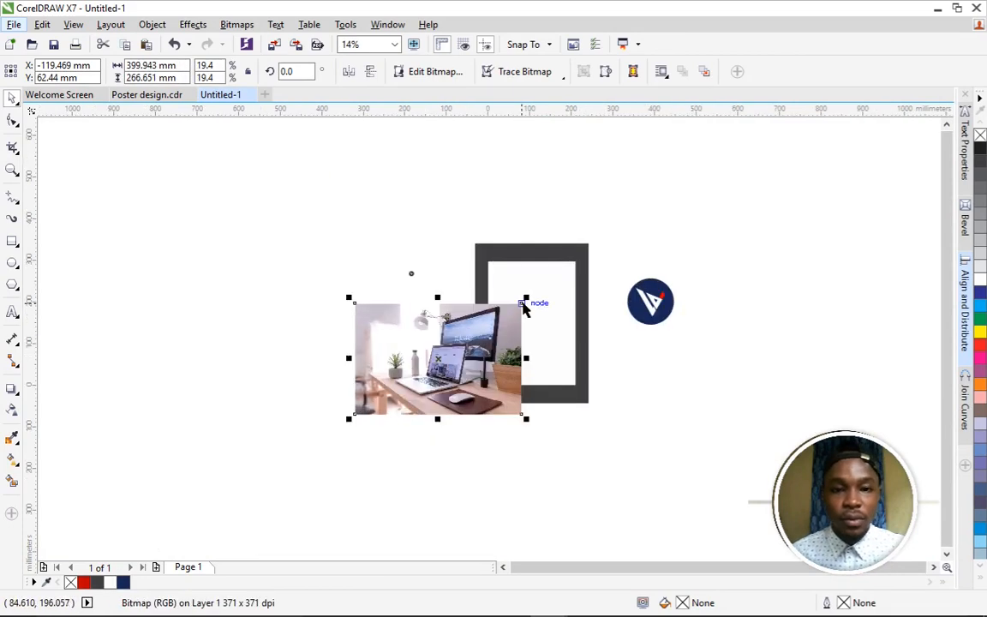
{"action": "left_click", "coordinate": [530, 296], "text": "shift"}
{"action": "left_click", "coordinate": [483, 472]}
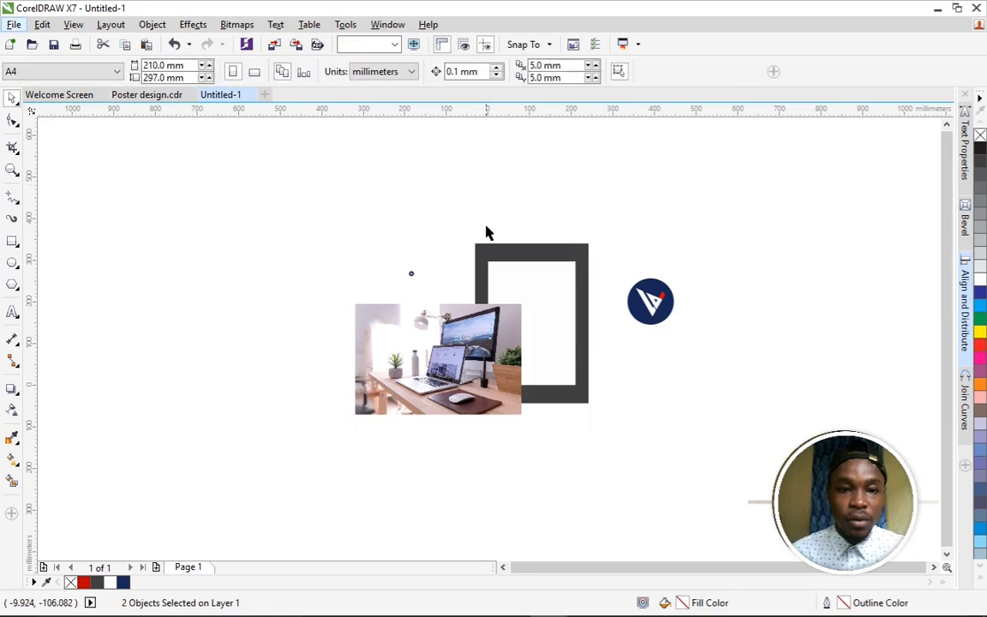
{"action": "left_click", "coordinate": [518, 308]}
{"action": "left_click_drag", "start_coordinate": [525, 298], "coordinate": [488, 326]}
{"action": "left_click_drag", "start_coordinate": [399, 353], "coordinate": [438, 302]}
{"action": "left_click", "coordinate": [655, 356]}
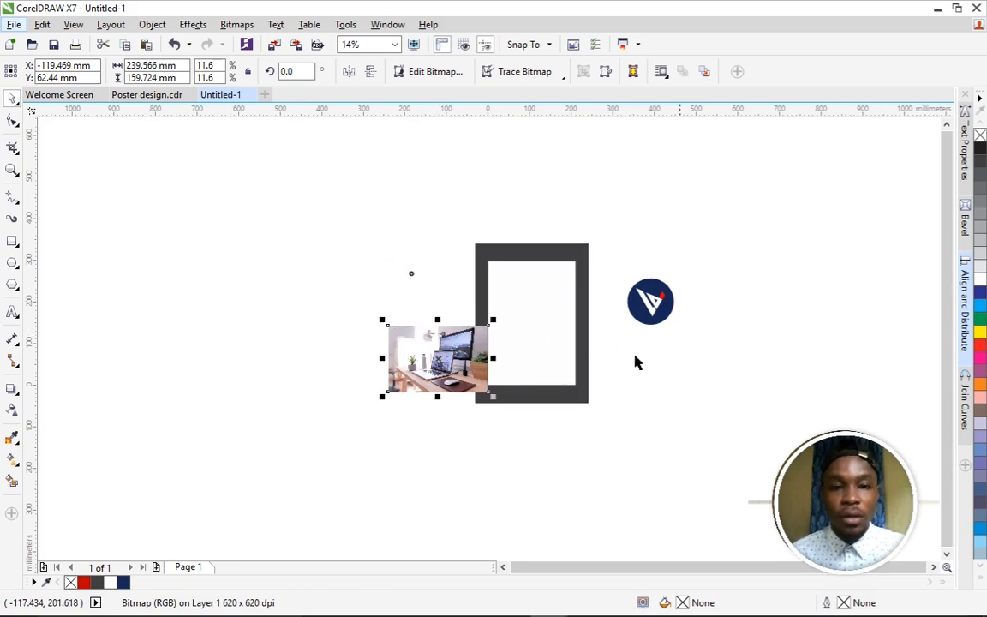
PowerClip the desk photo inside the white page-sized rectangle and select the resulting frame
{"action": "scroll", "coordinate": [514, 335], "scroll_direction": "up", "scroll_amount": 1}
{"action": "right_click", "coordinate": [428, 354]}
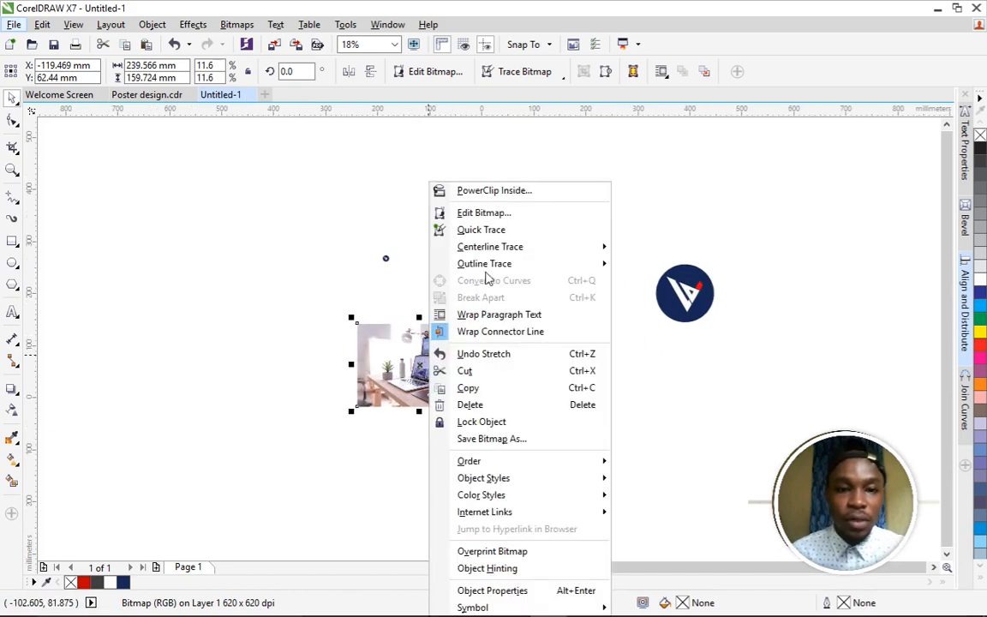
{"action": "left_click", "coordinate": [494, 190]}
{"action": "left_click", "coordinate": [525, 270]}
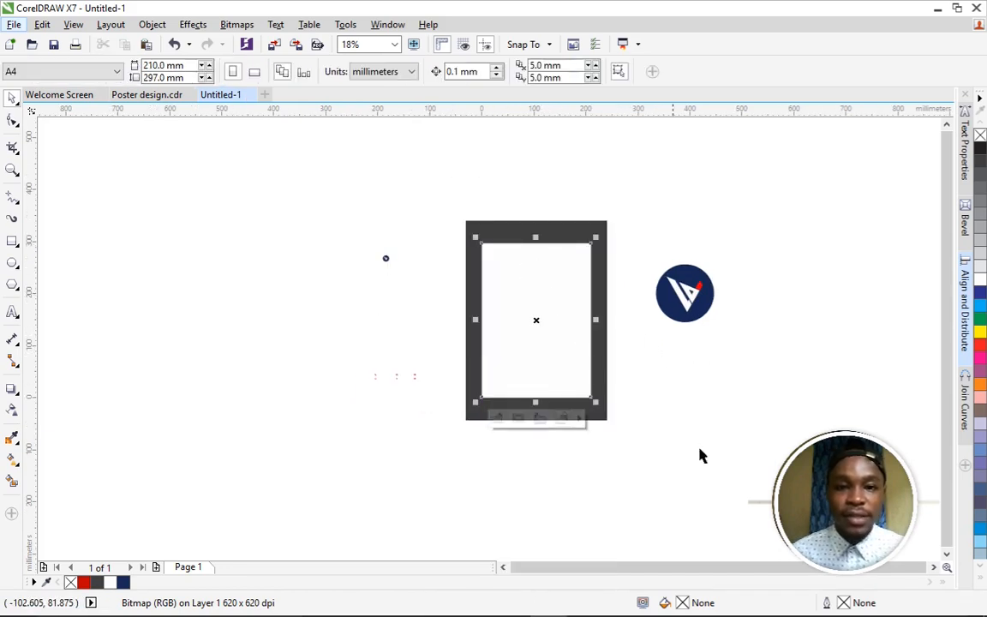
{"action": "left_click", "coordinate": [513, 392]}
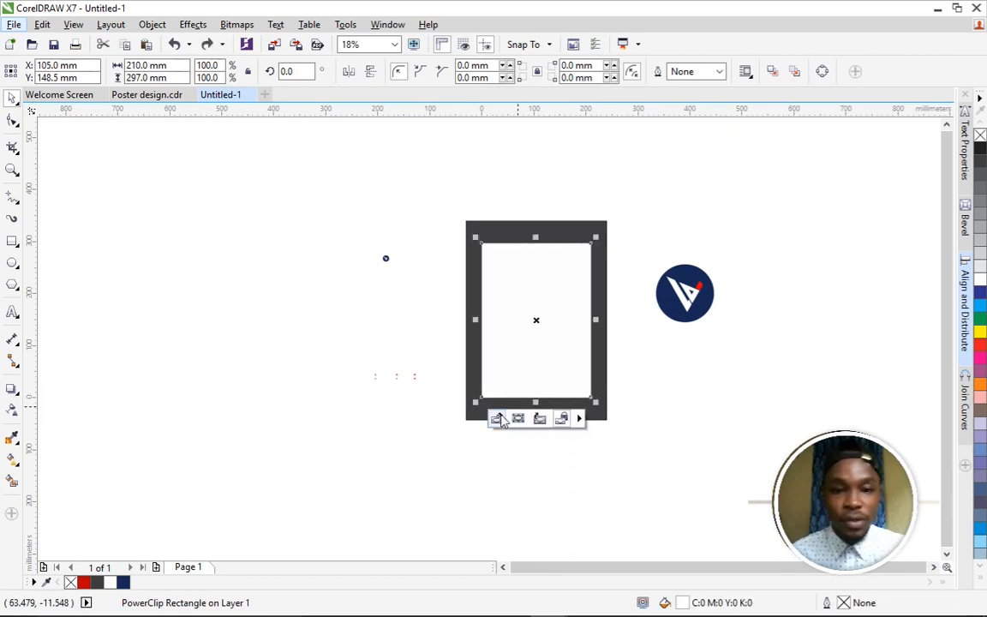
Open the PowerClip contents for editing and move the desk photo over the middle of the page, to about X 109, Y 180 mm
{"action": "left_click", "coordinate": [499, 418]}
{"action": "left_click_drag", "start_coordinate": [436, 364], "coordinate": [546, 317]}
{"action": "scroll", "coordinate": [576, 324], "scroll_direction": "up", "scroll_amount": 1}
{"action": "scroll", "coordinate": [576, 323], "scroll_direction": "up", "scroll_amount": 1}
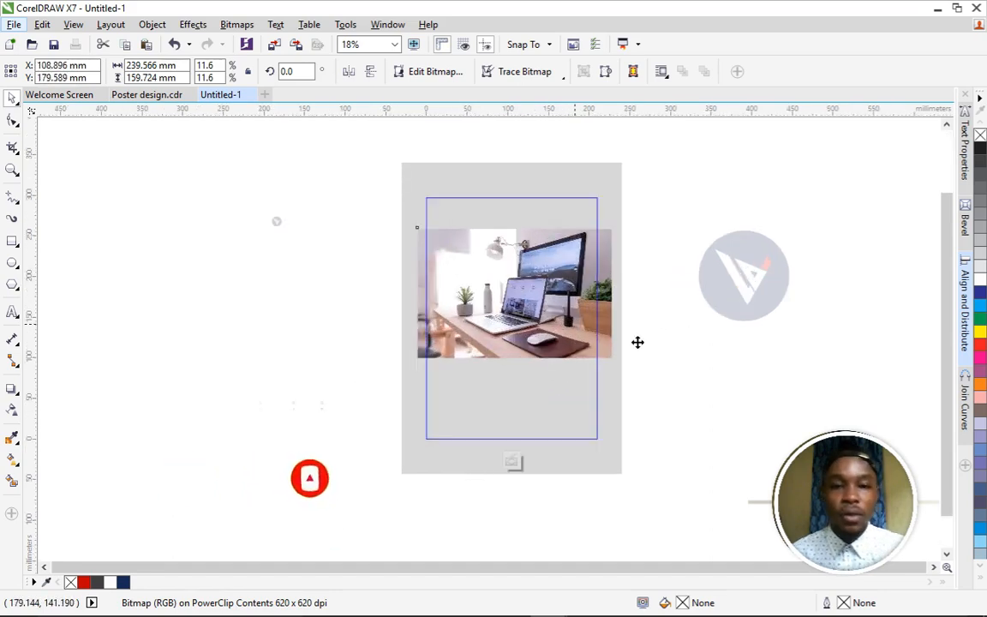
{"action": "left_click", "coordinate": [636, 342]}
{"action": "scroll", "coordinate": [497, 340], "scroll_direction": "right", "scroll_amount": 2}
{"action": "scroll", "coordinate": [497, 340], "scroll_direction": "up", "scroll_amount": 1}
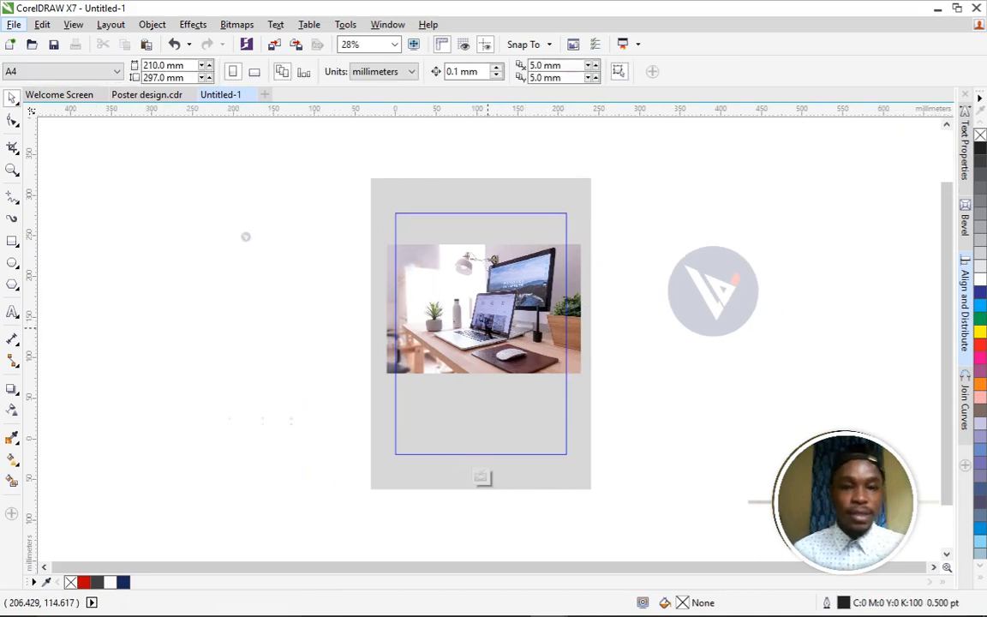
Draw a wide rectangle about 499 × 137 mm across the upper part of the page, extending well past its left edge
{"action": "left_click", "coordinate": [12, 244]}
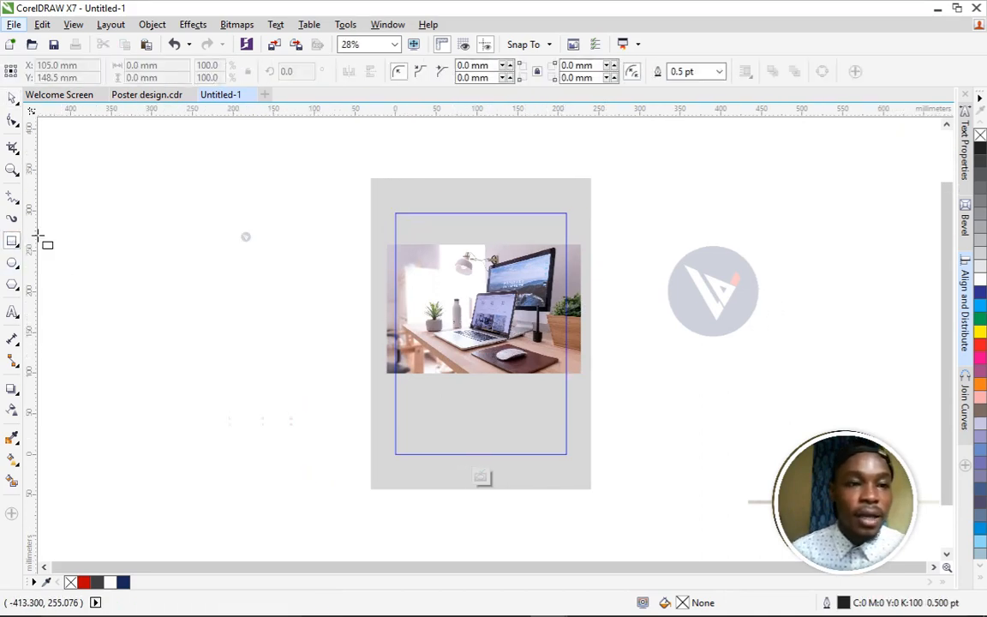
{"action": "left_click_drag", "start_coordinate": [199, 181], "coordinate": [608, 293]}
{"action": "key", "text": "space"}
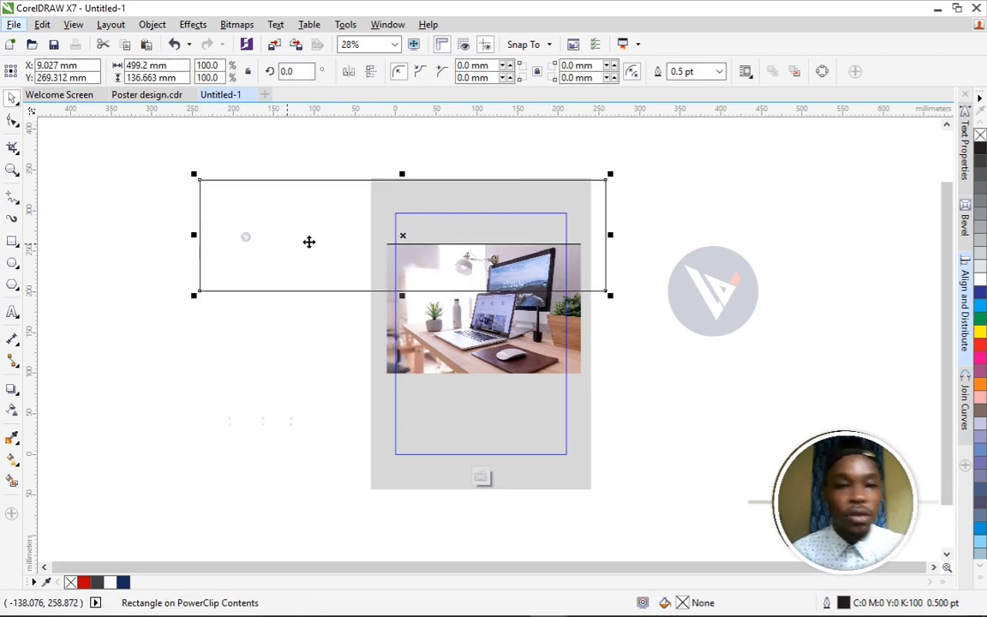
Rotate the wide rectangle to about 333.5° and move it right across the page's upper-right area, to about X 222, Y 262 mm
{"action": "left_click", "coordinate": [374, 234]}
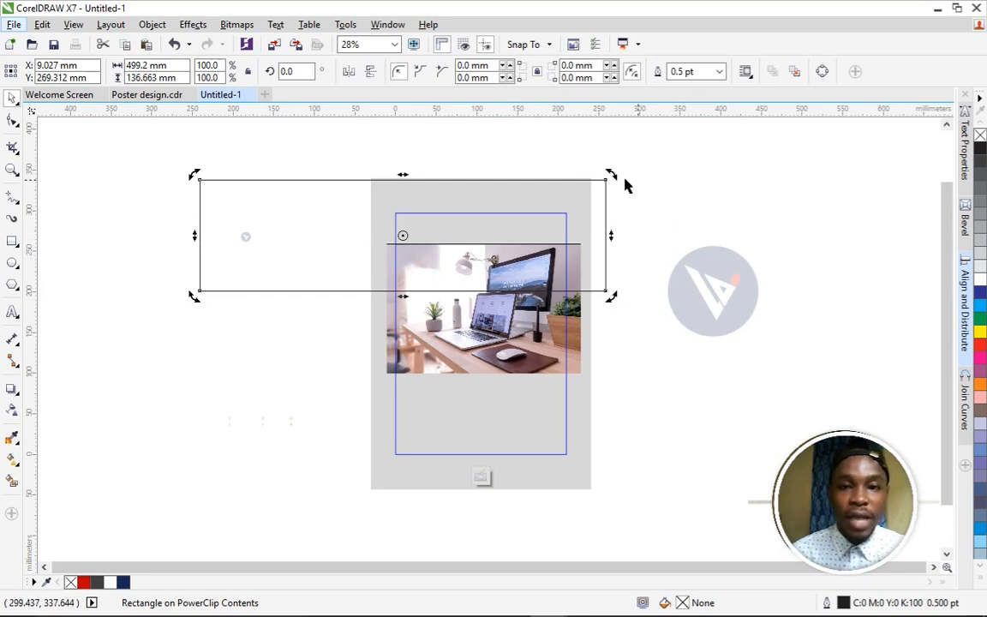
{"action": "left_click_drag", "start_coordinate": [611, 175], "coordinate": [635, 282]}
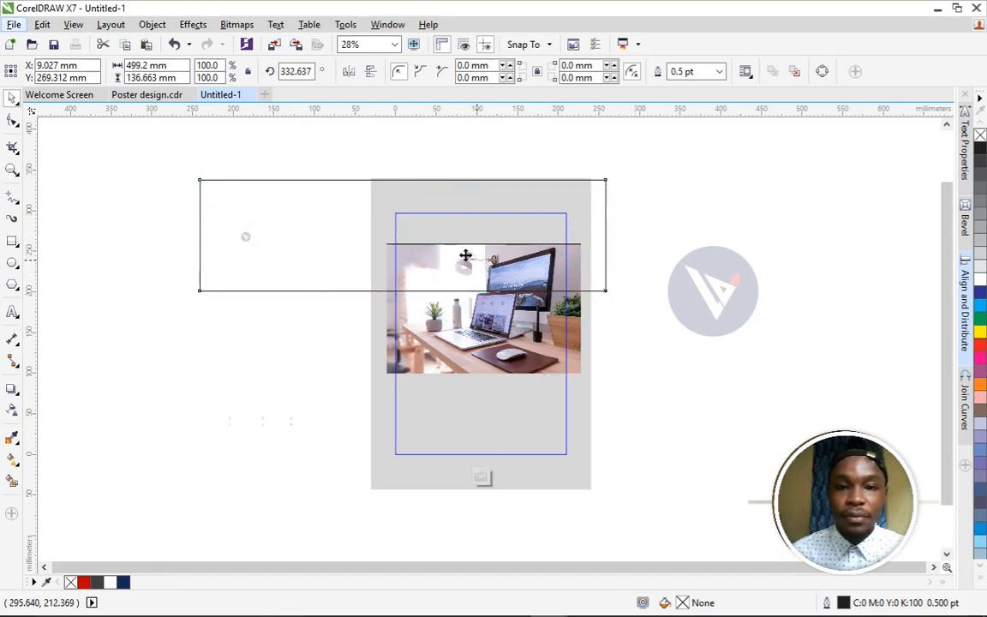
{"action": "left_click_drag", "start_coordinate": [466, 254], "coordinate": [402, 248]}
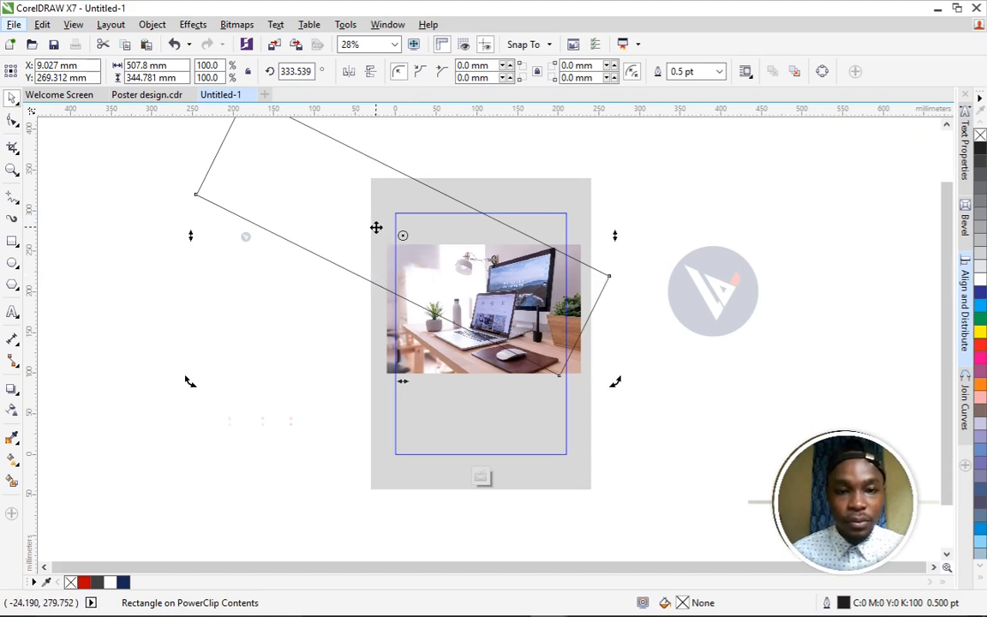
{"action": "left_click_drag", "start_coordinate": [363, 231], "coordinate": [478, 222]}
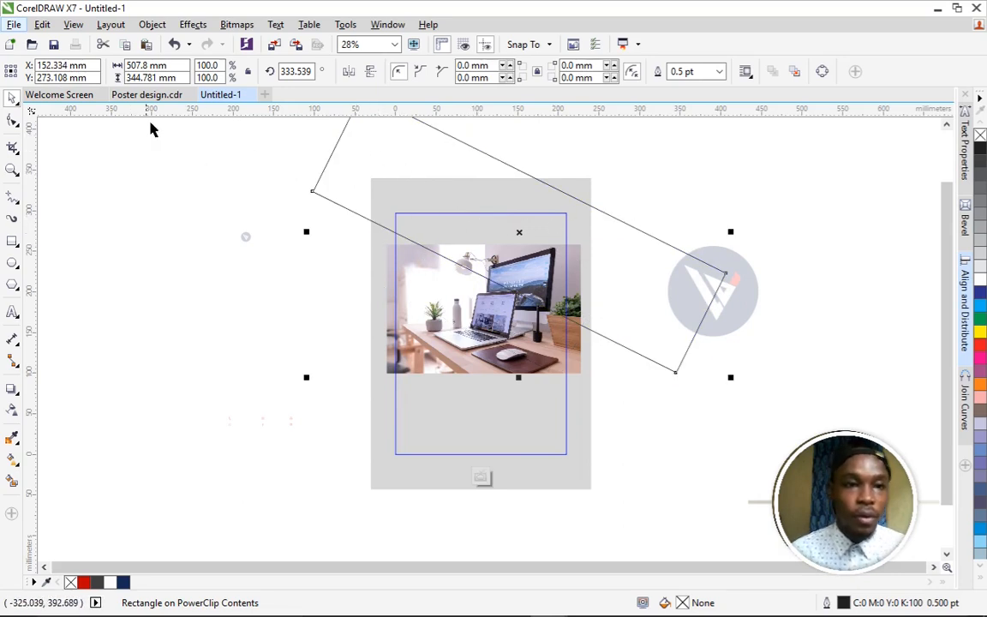
{"action": "left_click_drag", "start_coordinate": [552, 221], "coordinate": [607, 230]}
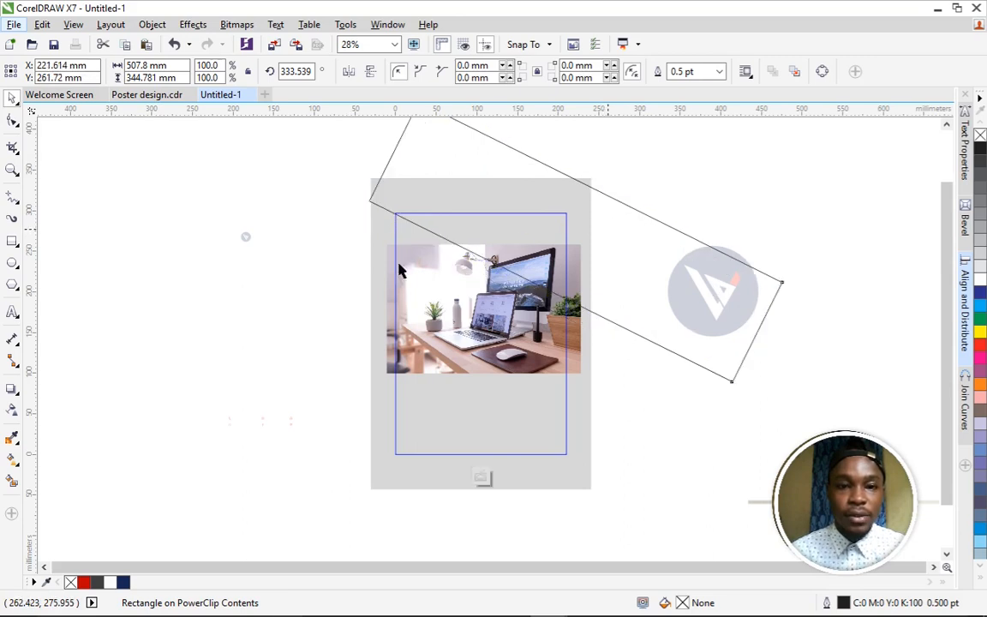
{"action": "left_click", "coordinate": [232, 283]}
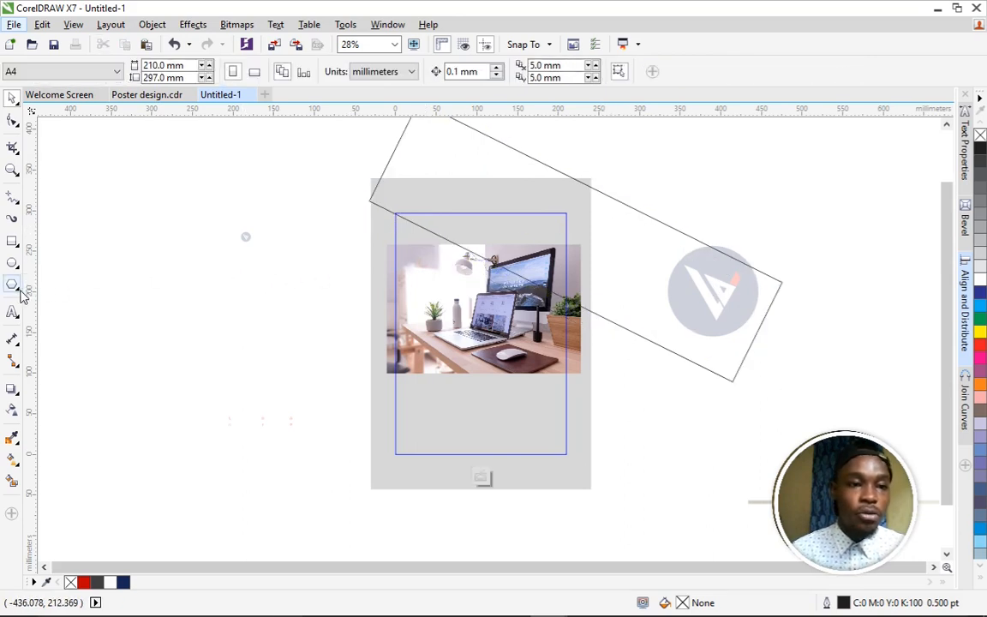
Draw a polygon, set it to 4 sides to form a diamond about 144 mm wide, and place it over the desk photo
{"action": "left_click", "coordinate": [23, 294]}
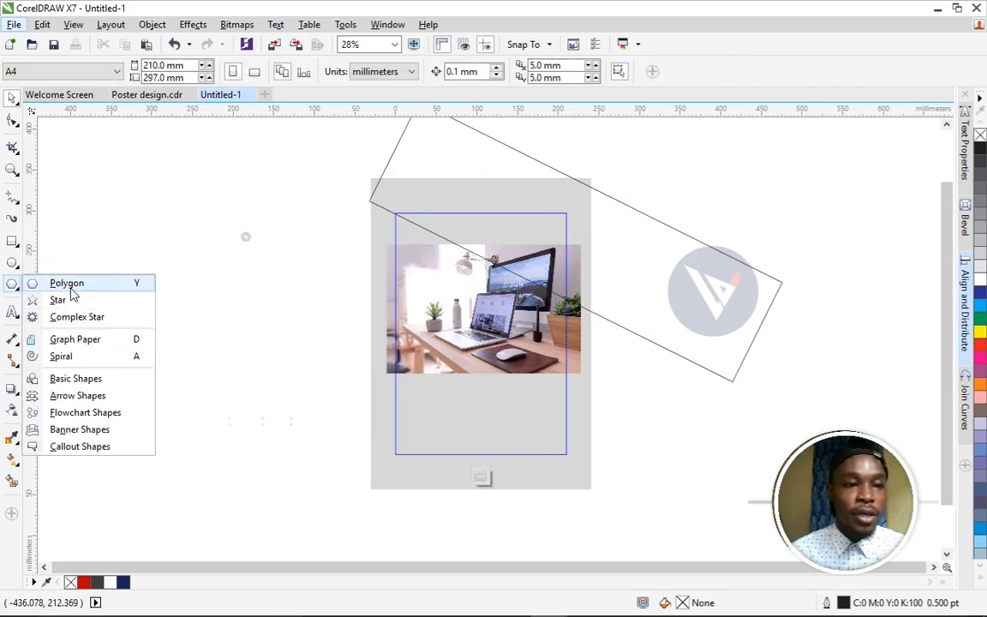
{"action": "left_click", "coordinate": [71, 290]}
{"action": "left_click_drag", "start_coordinate": [296, 244], "coordinate": [411, 352]}
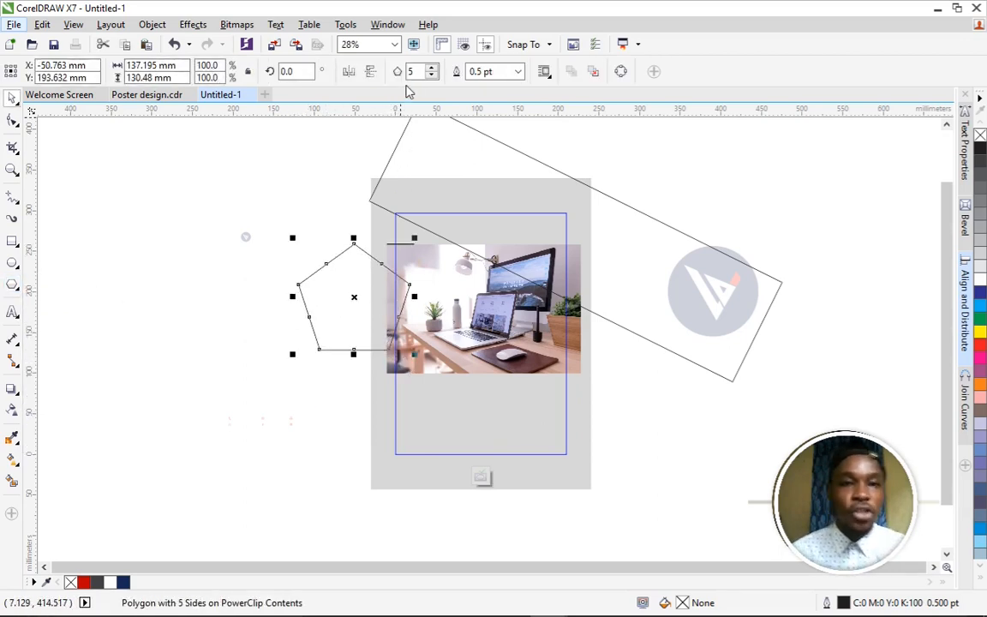
{"action": "left_click", "coordinate": [432, 75]}
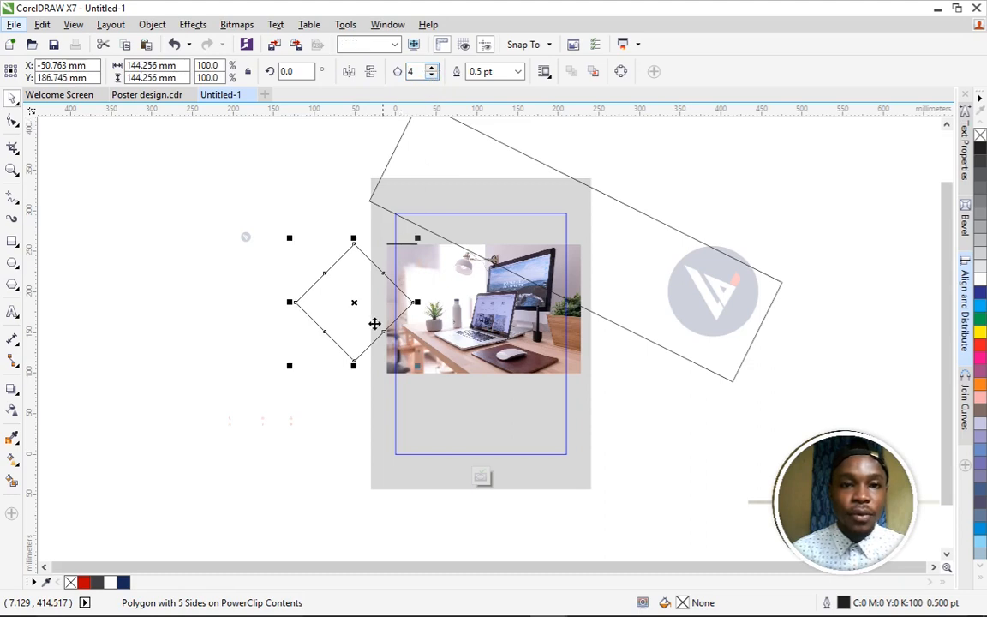
{"action": "left_click_drag", "start_coordinate": [375, 324], "coordinate": [497, 294]}
{"action": "scroll", "coordinate": [506, 300], "scroll_direction": "up", "scroll_amount": 1}
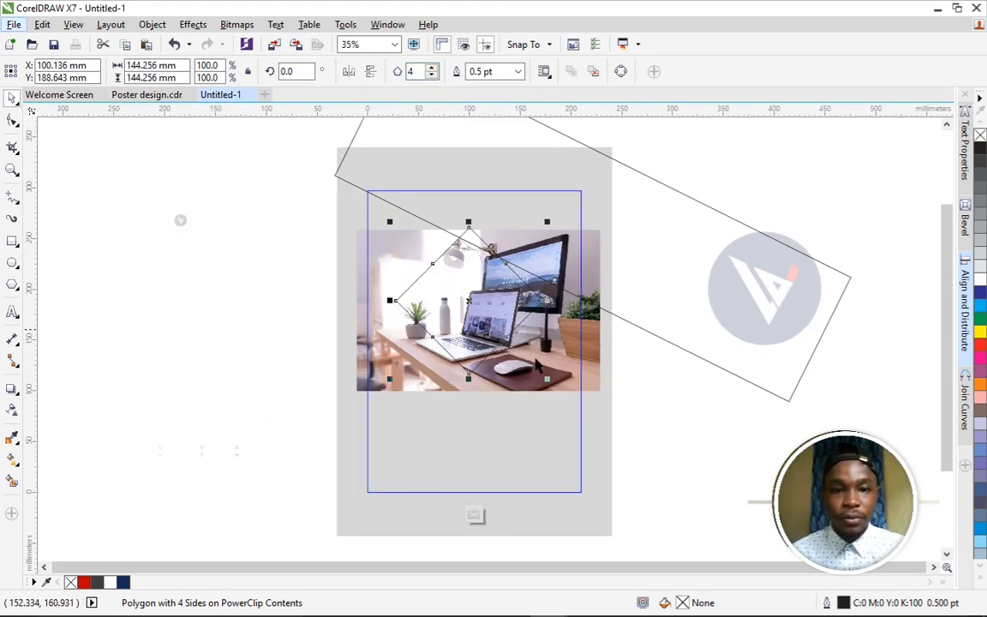
Centre the desk photo horizontally on the page and raise it to the page's upper part, at about Y 229 mm
{"action": "left_click", "coordinate": [589, 375]}
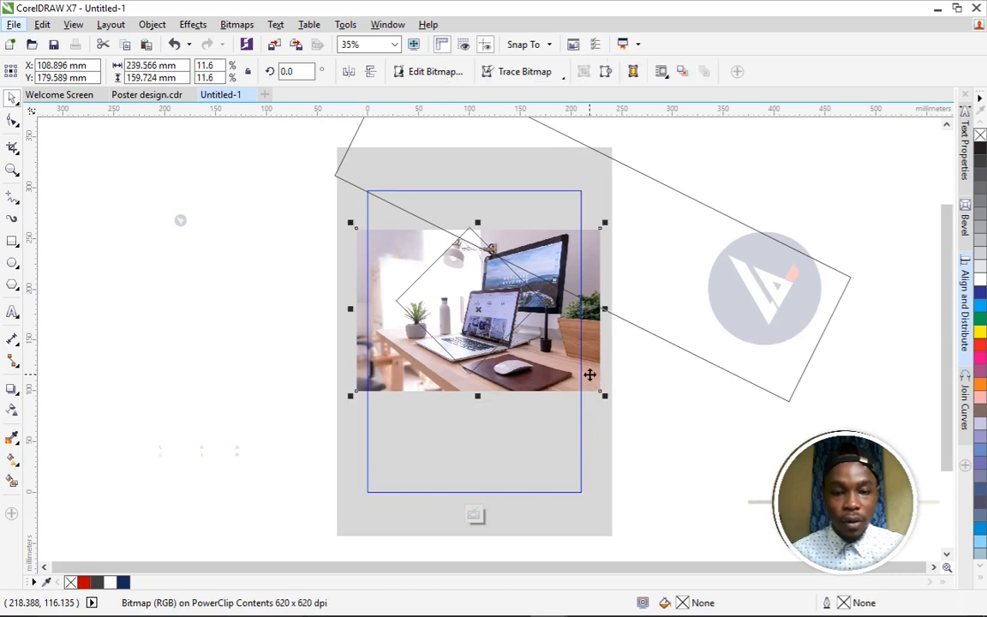
{"action": "key", "text": "p"}
{"action": "left_click_drag", "start_coordinate": [537, 382], "coordinate": [533, 300]}
Align the diamond to the desk photo's vertical centreline
{"action": "left_click", "coordinate": [535, 317]}
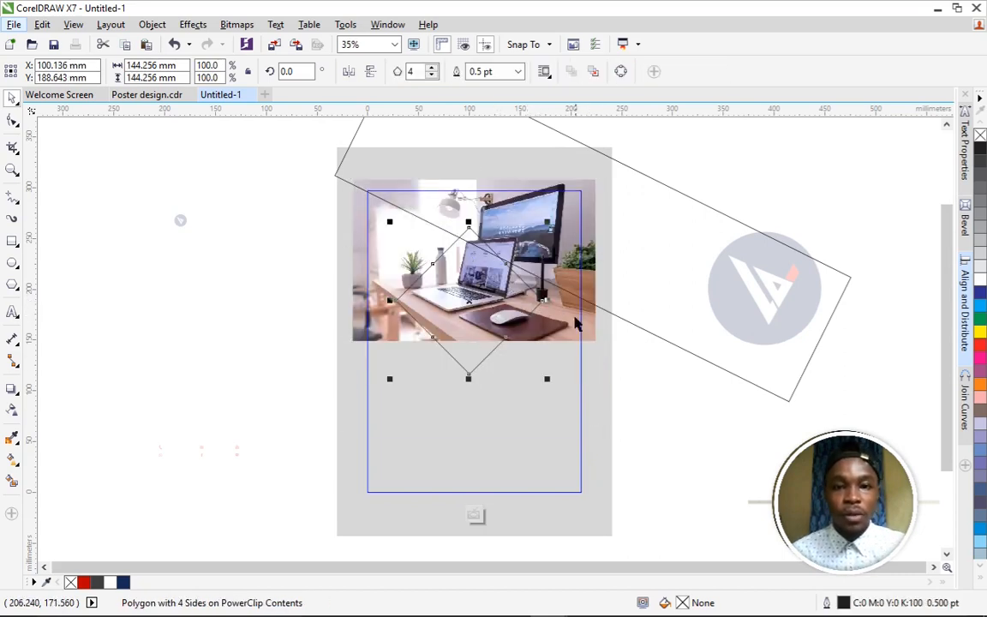
{"action": "left_click", "coordinate": [575, 317], "text": "shift"}
{"action": "key", "text": "c"}
{"action": "left_click", "coordinate": [667, 414]}
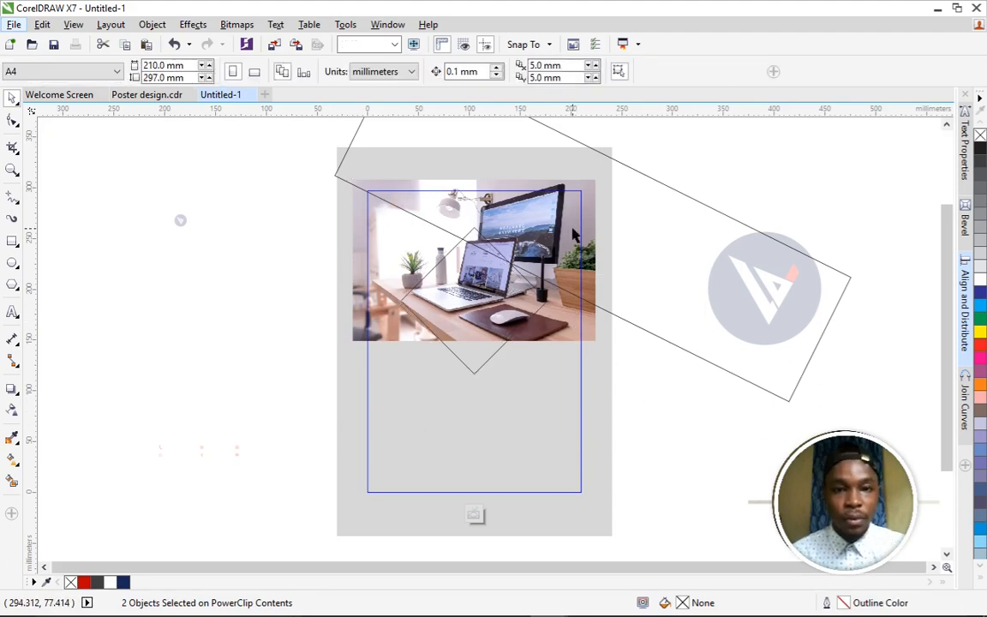
Move the desk photo straight down so that its centre matches the diamond's centre, at about X 105, Y 189 mm
{"action": "left_click", "coordinate": [531, 214]}
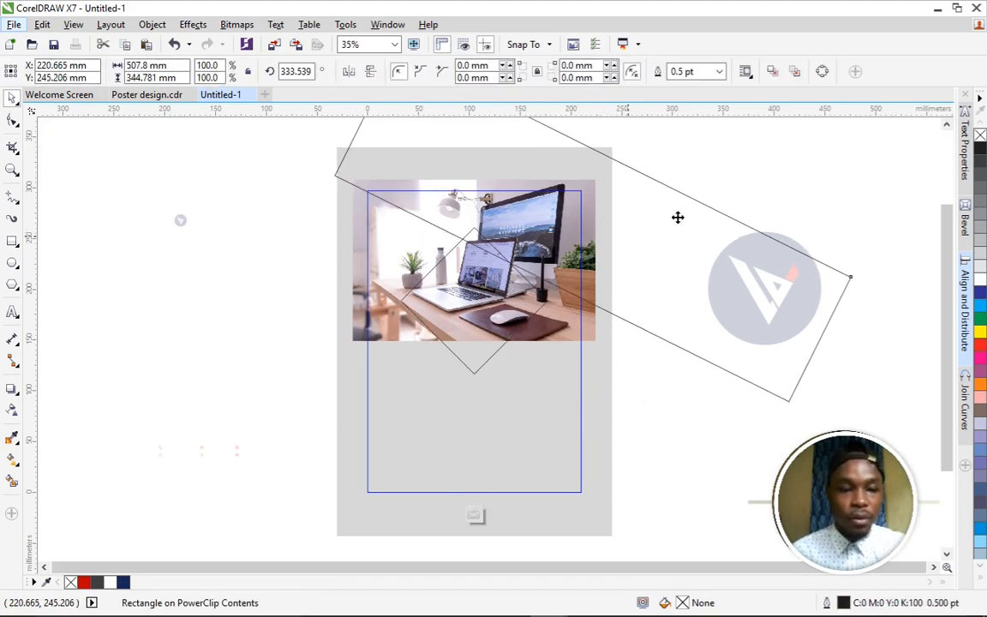
{"action": "left_click", "coordinate": [705, 177]}
{"action": "left_click", "coordinate": [506, 264]}
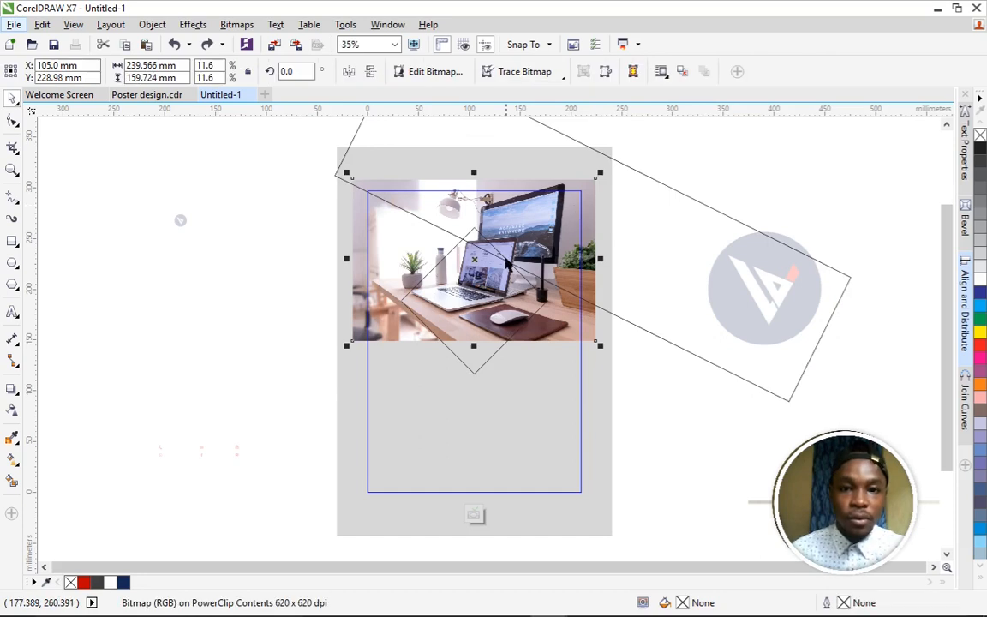
{"action": "left_click_drag", "start_coordinate": [475, 259], "coordinate": [475, 300]}
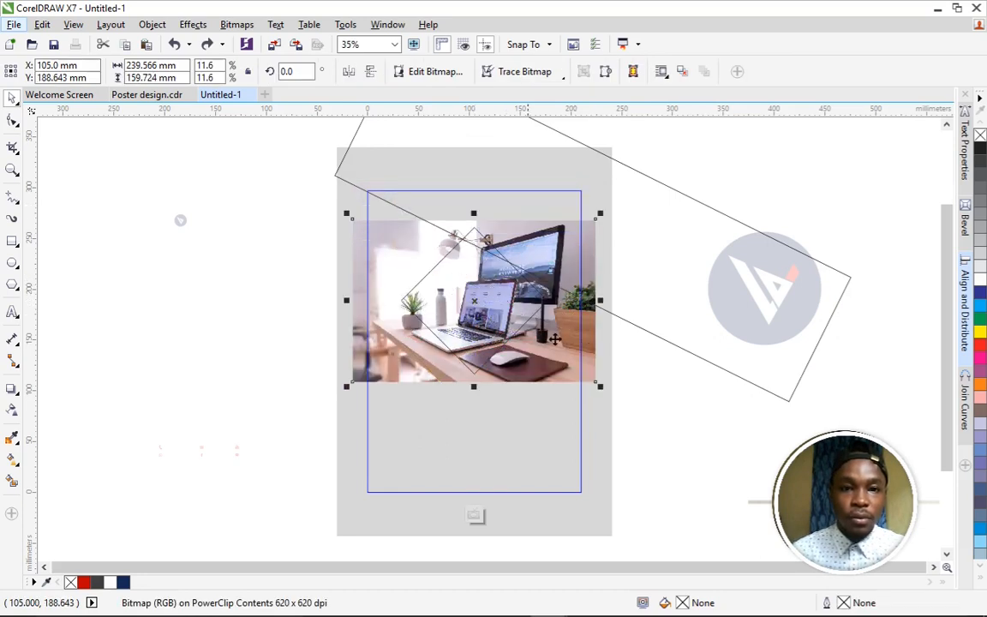
{"action": "left_click", "coordinate": [682, 473]}
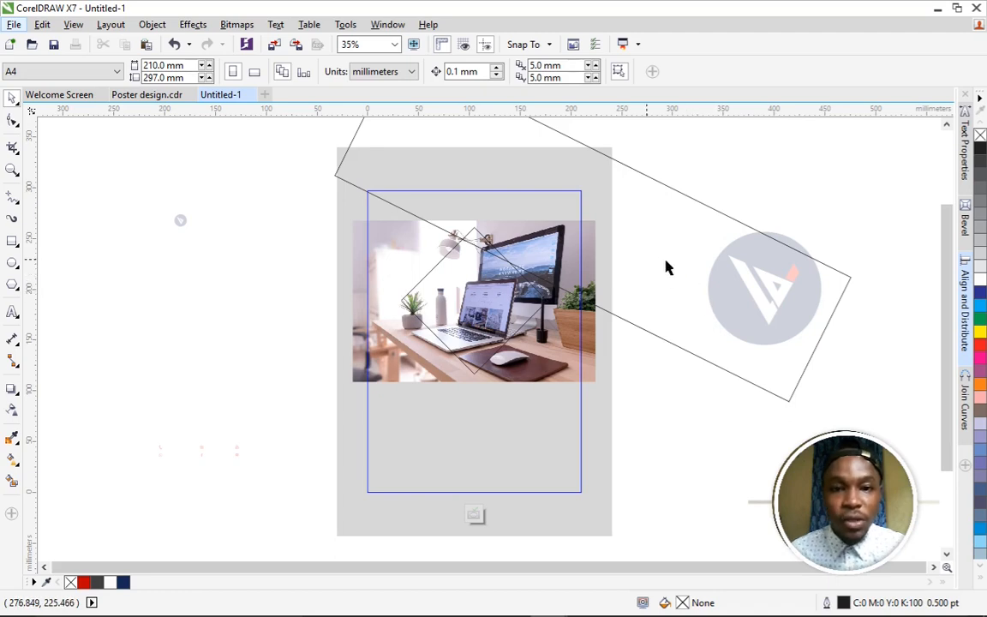
Reposition the tilted rectangle and rotate it to about 315°, so its lower edge runs along the diamond's upper-right side
{"action": "left_click_drag", "start_coordinate": [677, 273], "coordinate": [704, 284]}
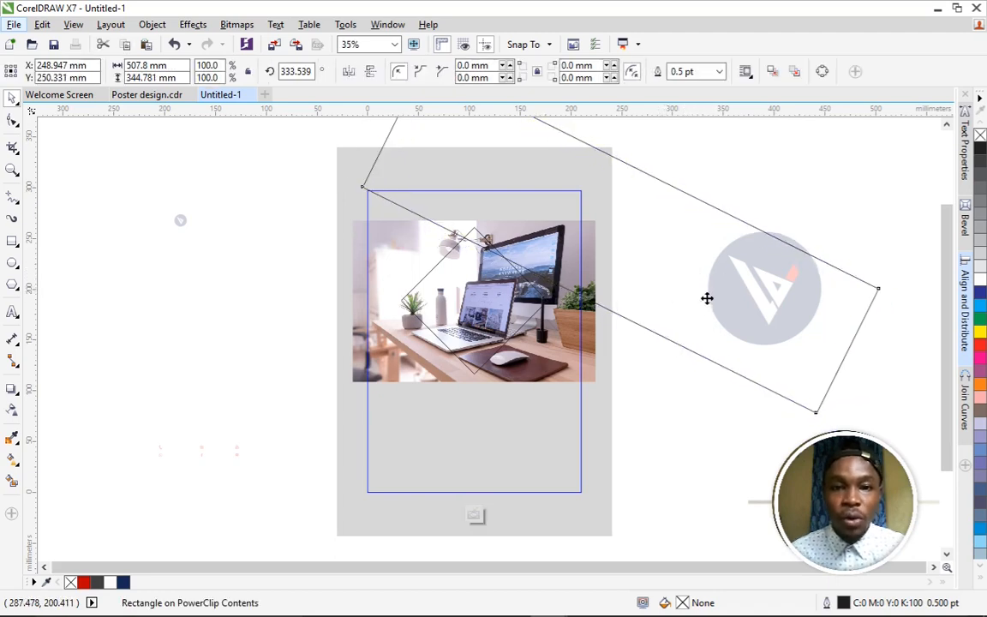
{"action": "left_click", "coordinate": [792, 336]}
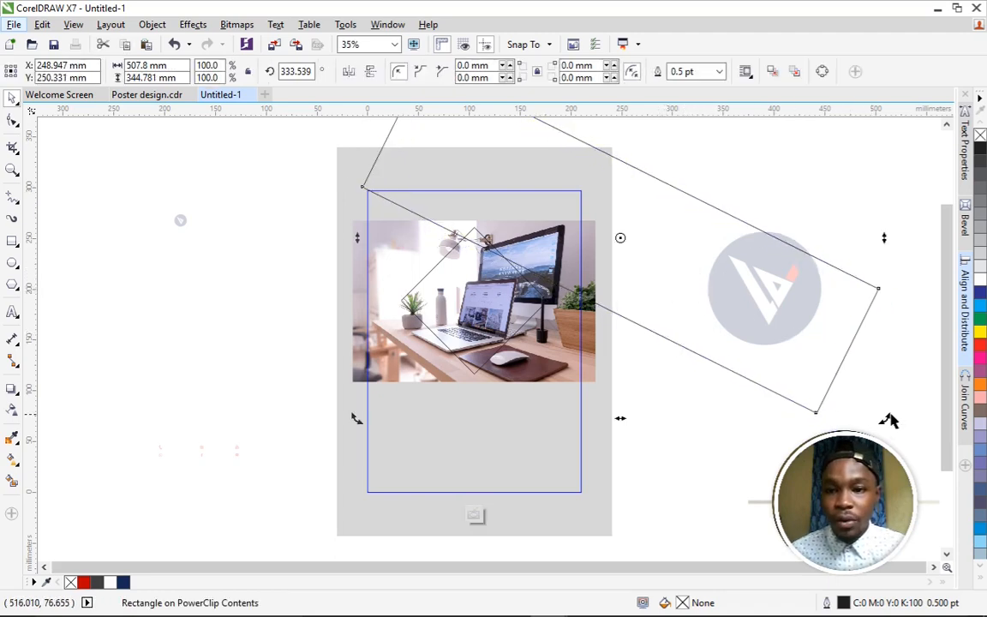
{"action": "left_click_drag", "start_coordinate": [889, 420], "coordinate": [792, 488]}
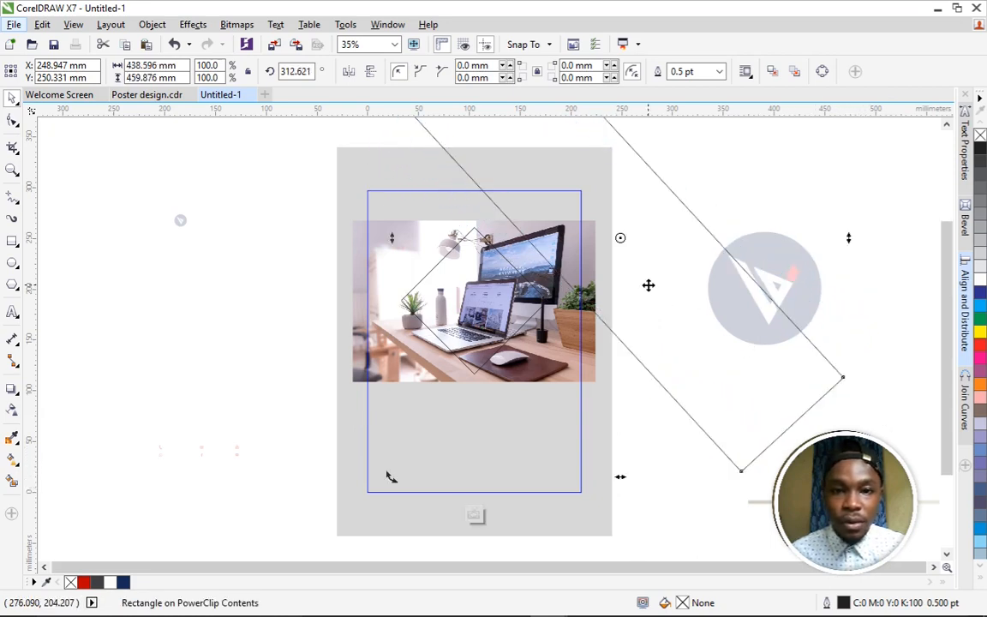
{"action": "left_click_drag", "start_coordinate": [649, 285], "coordinate": [619, 301]}
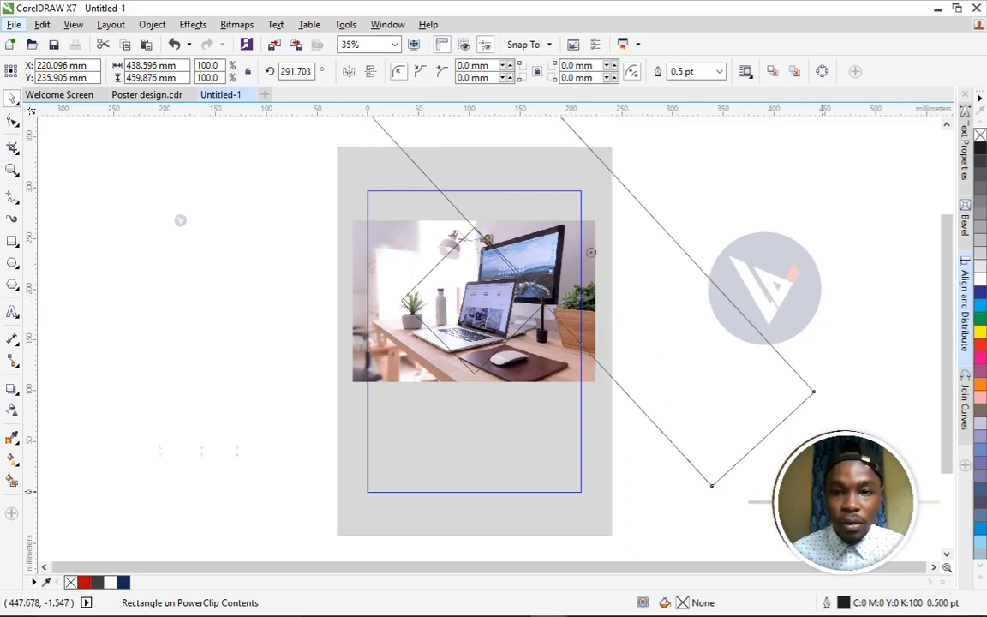
{"action": "left_click_drag", "start_coordinate": [825, 493], "coordinate": [823, 472]}
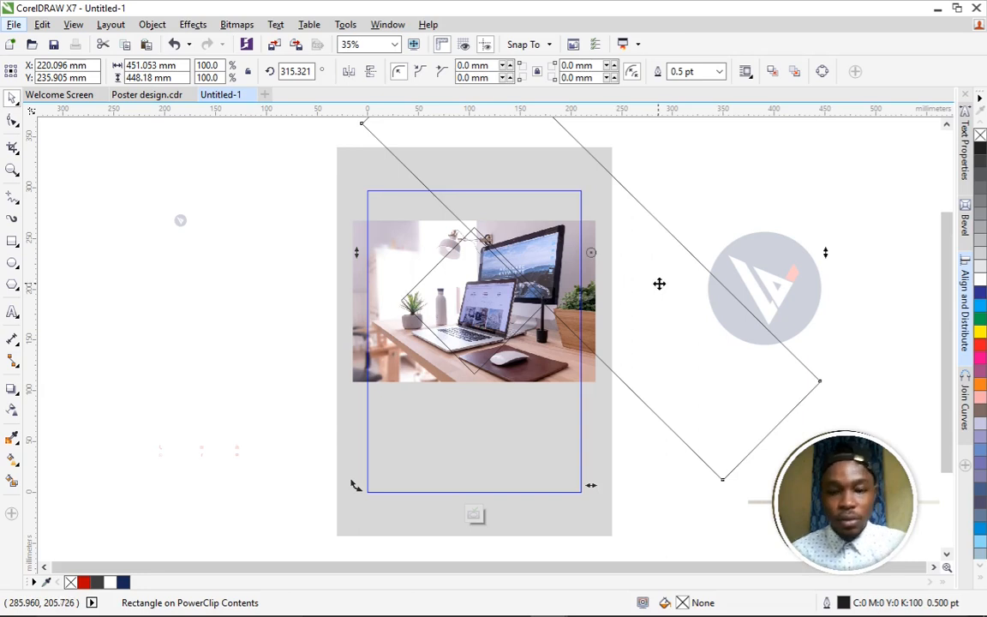
Add two copies of the tilted rectangle at the diamond's lower left and mirror one of them horizontally
{"action": "left_click_drag", "start_coordinate": [638, 287], "coordinate": [338, 255]}
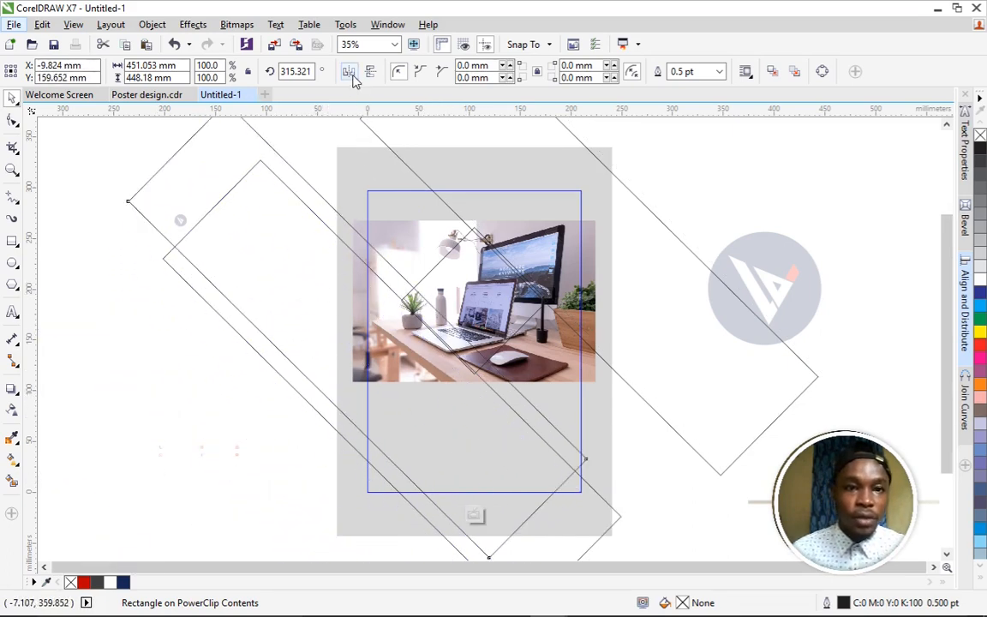
{"action": "left_click", "coordinate": [352, 76]}
{"action": "left_click_drag", "start_coordinate": [400, 305], "coordinate": [539, 383]}
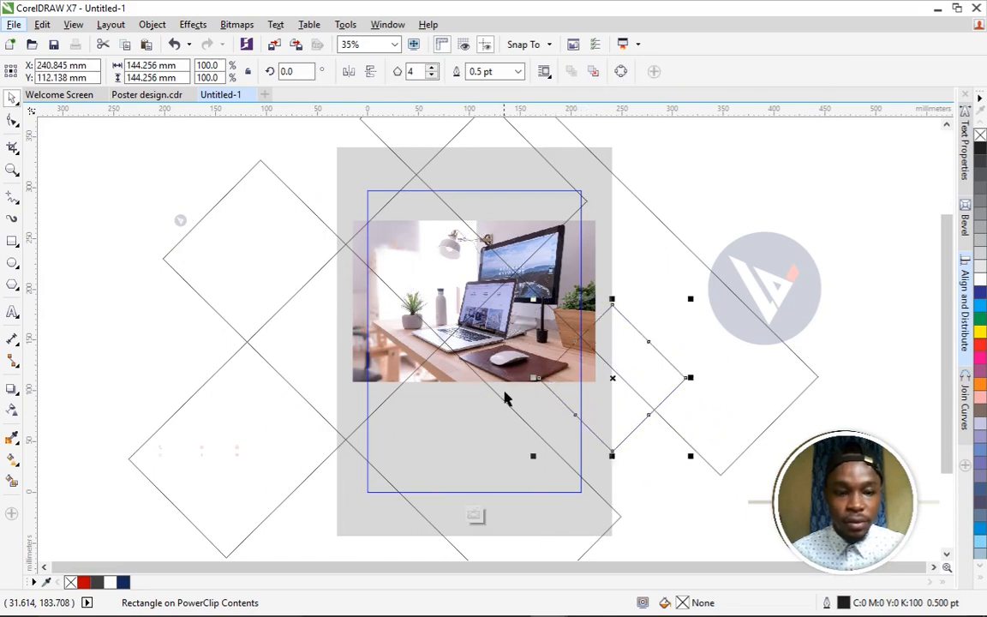
{"action": "key", "text": "ctrl+z"}
Move the mirrored rectangle to the diamond's lower-right side and place a copy of it along the upper-left side
{"action": "left_click_drag", "start_coordinate": [272, 433], "coordinate": [439, 516]}
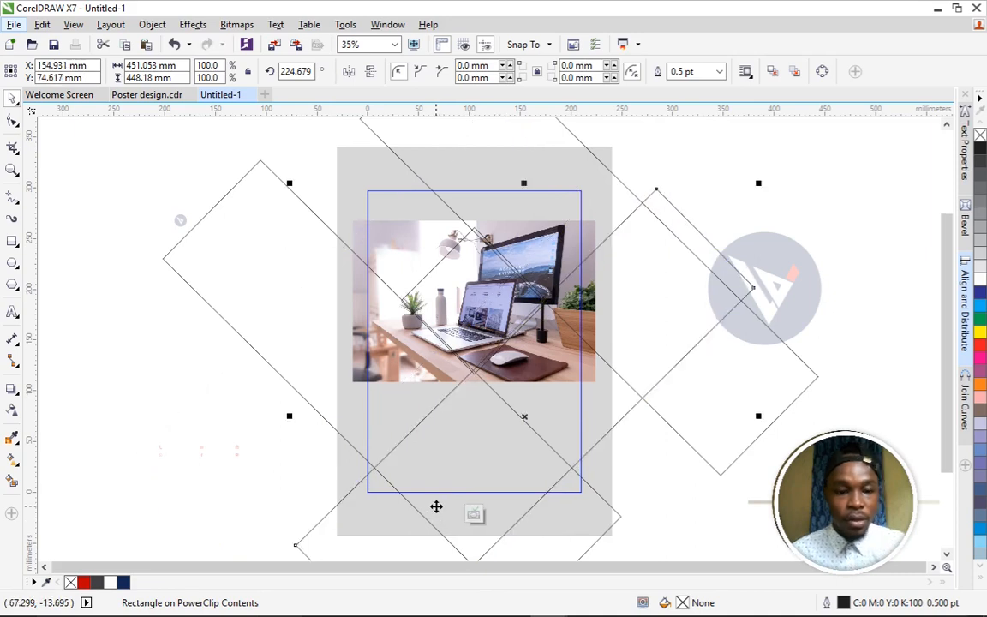
{"action": "left_click_drag", "start_coordinate": [529, 410], "coordinate": [375, 239]}
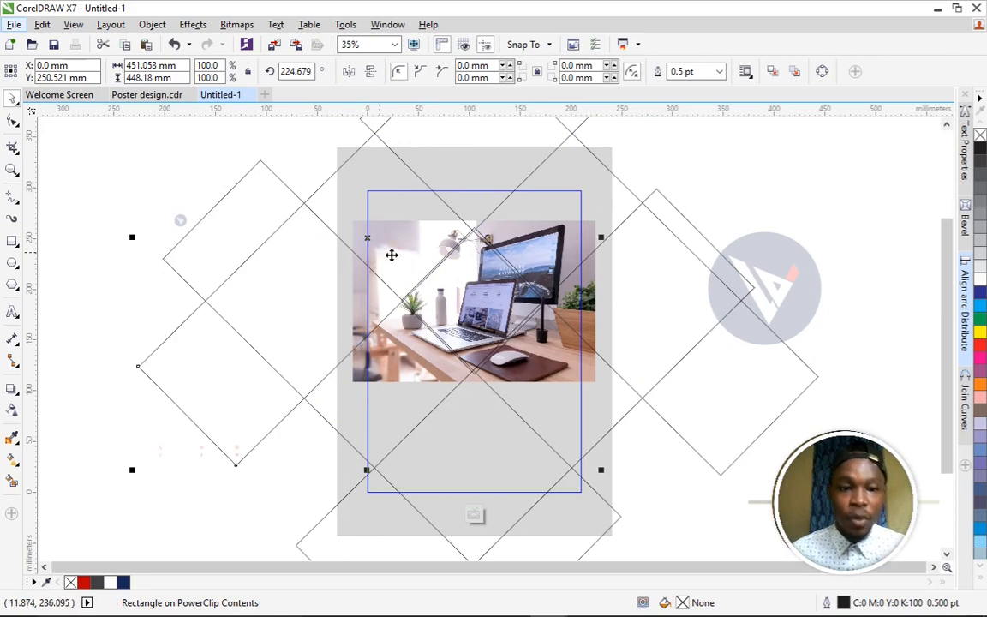
Fill all four tilted rectangles around the diamond with red #BE0003
{"action": "left_click", "coordinate": [83, 582]}
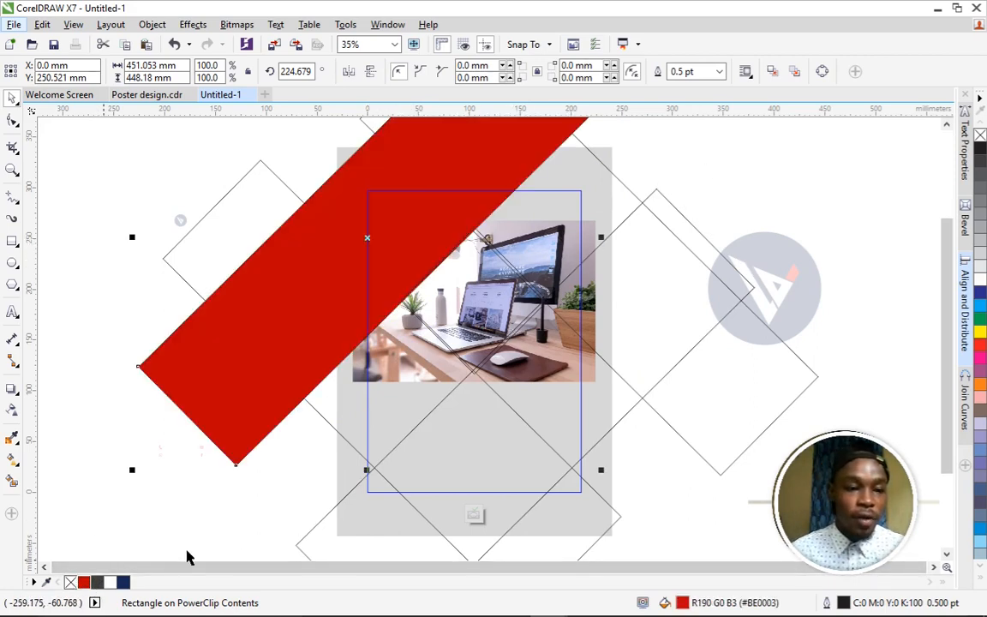
{"action": "left_click", "coordinate": [428, 512]}
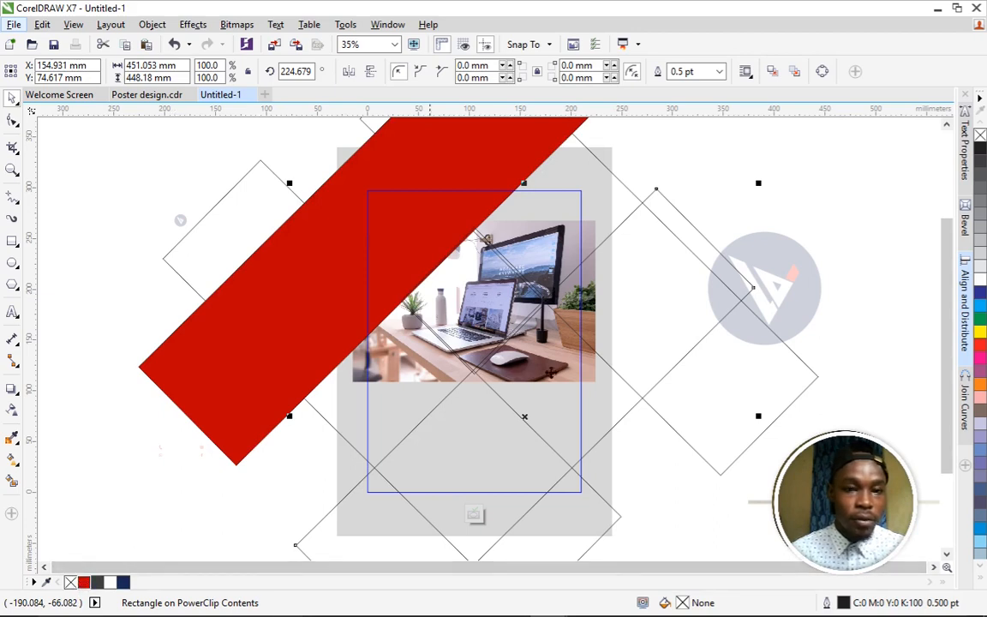
{"action": "left_click", "coordinate": [583, 520]}
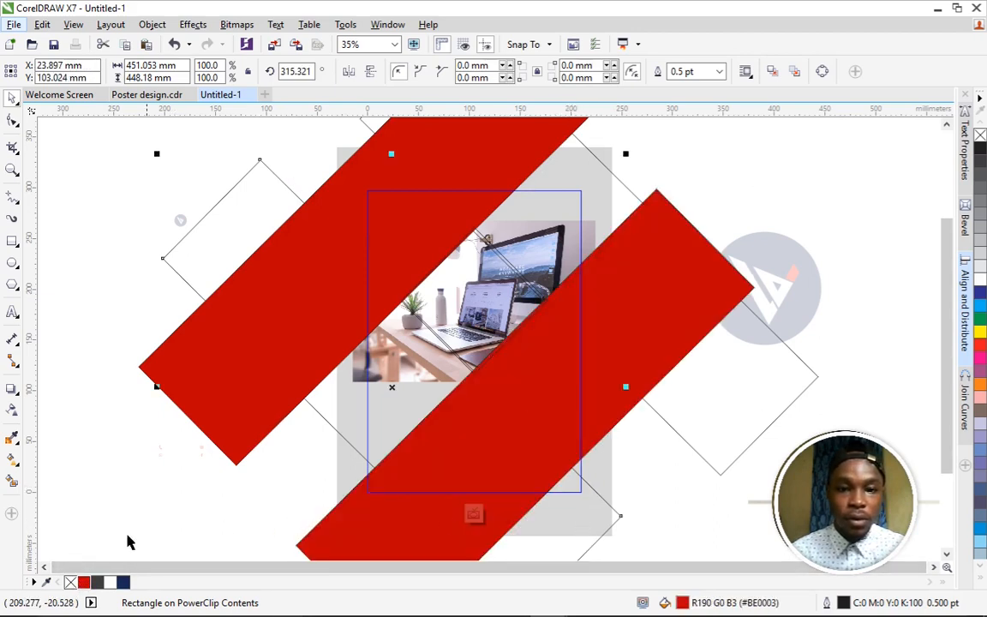
{"action": "left_click", "coordinate": [84, 582]}
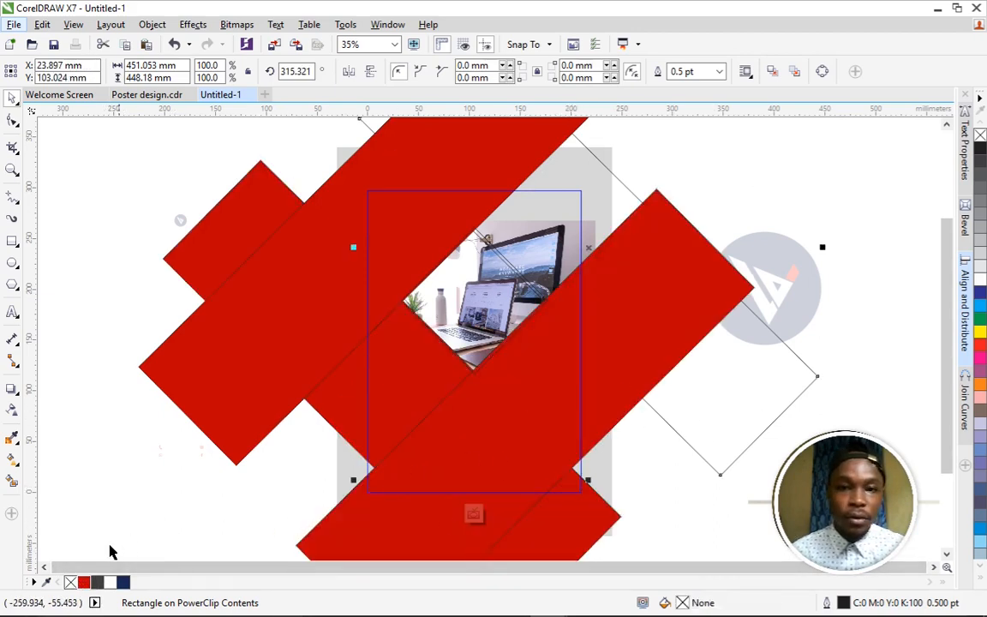
{"action": "left_click", "coordinate": [83, 581]}
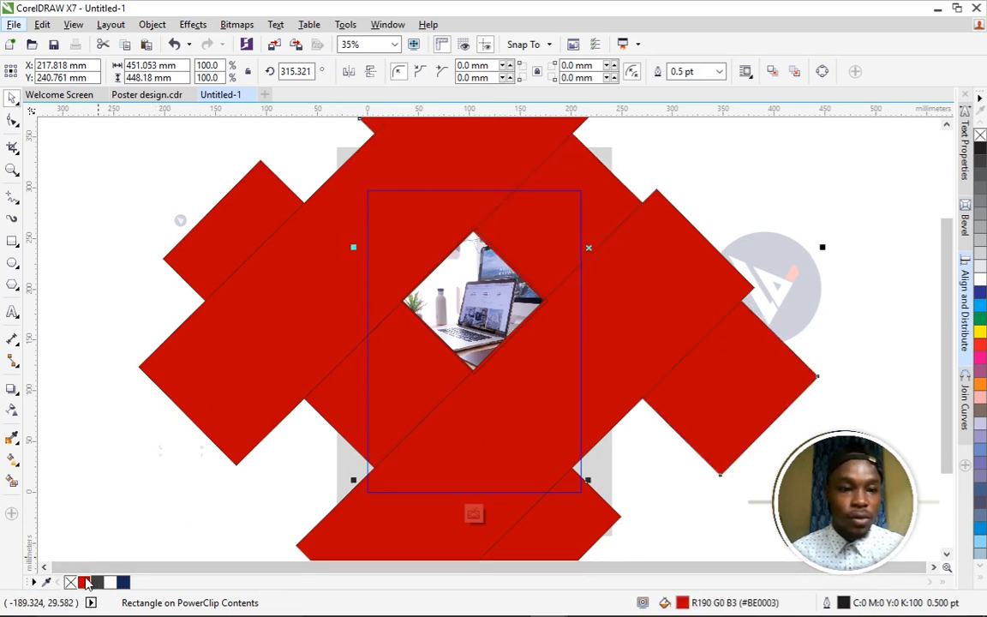
Remove the outlines from the red rectangles around the diamond and deselect everything
{"action": "left_click", "coordinate": [300, 350]}
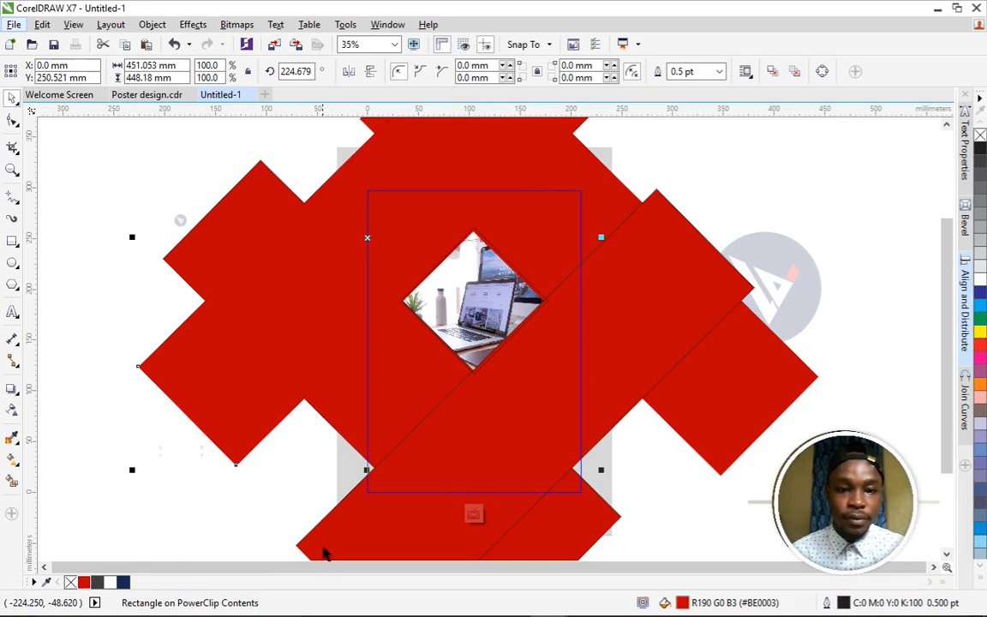
{"action": "left_click", "coordinate": [319, 553]}
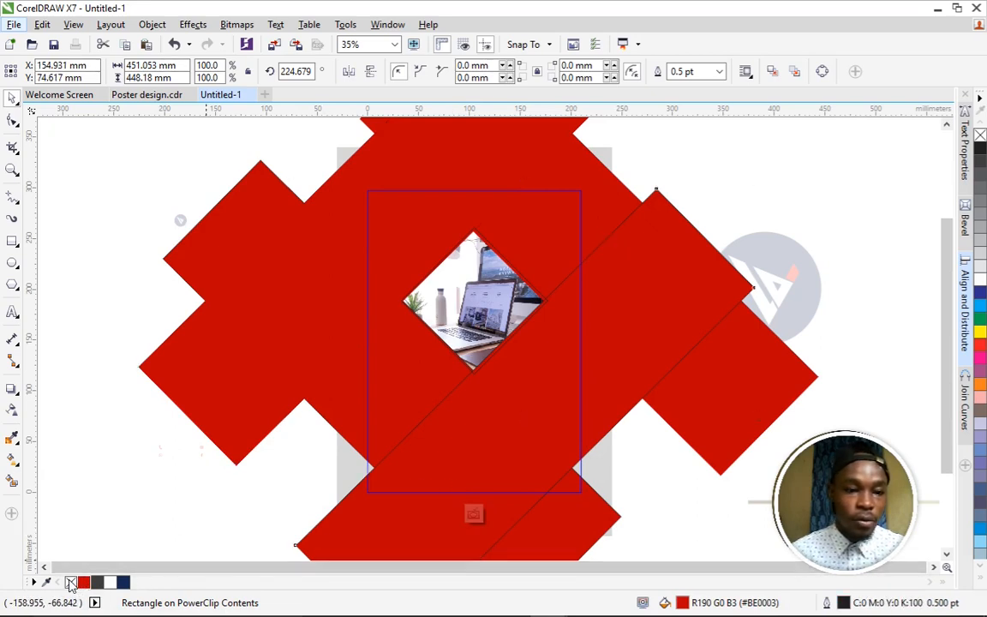
{"action": "left_click", "coordinate": [372, 408]}
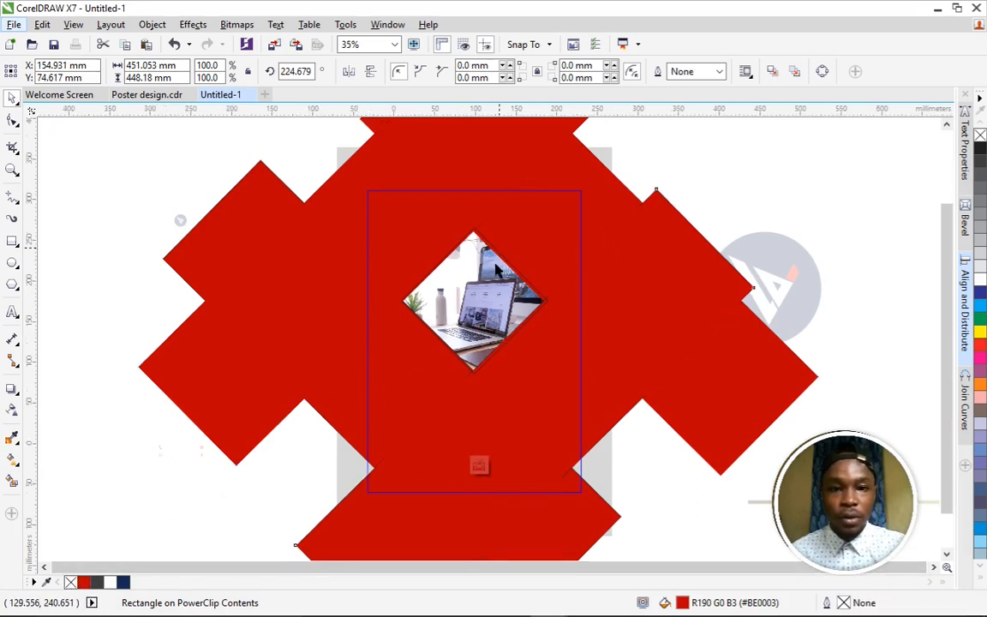
{"action": "scroll", "coordinate": [498, 258], "scroll_direction": "down", "scroll_amount": 1}
{"action": "left_click", "coordinate": [499, 270]}
{"action": "key", "text": "Escape"}
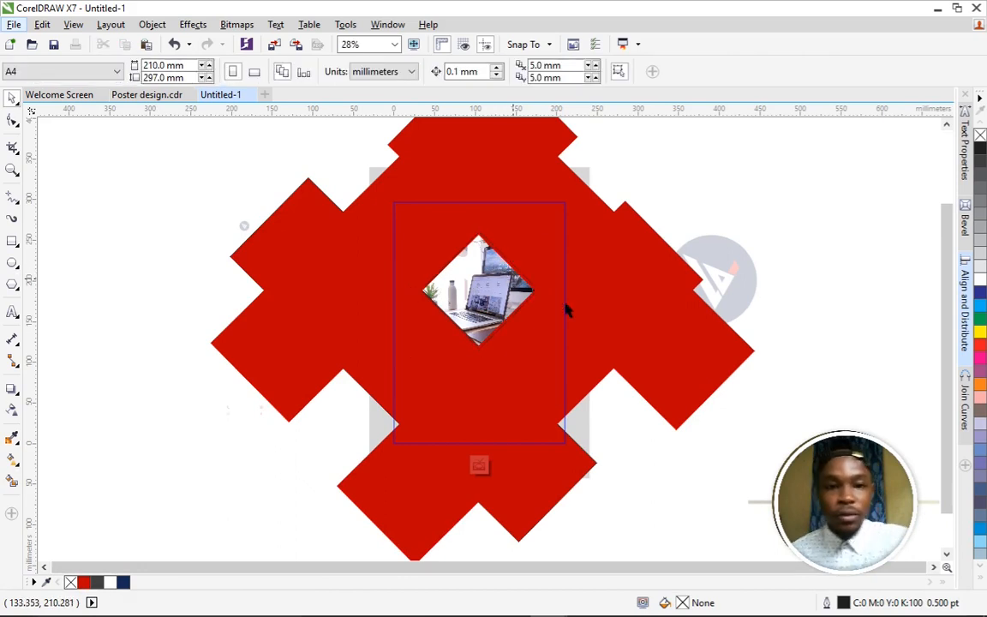
{"action": "scroll", "coordinate": [583, 310], "scroll_direction": "down", "scroll_amount": 1}
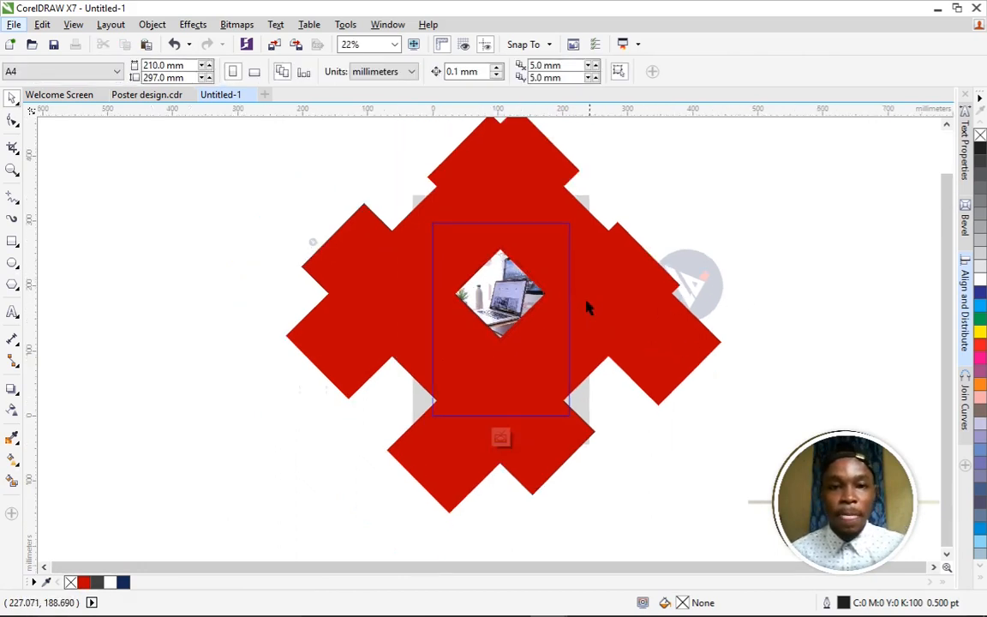
Move the upper-right red rectangle off the page to about X -463, Y 112 mm and fill it with black
{"action": "left_click", "coordinate": [672, 363]}
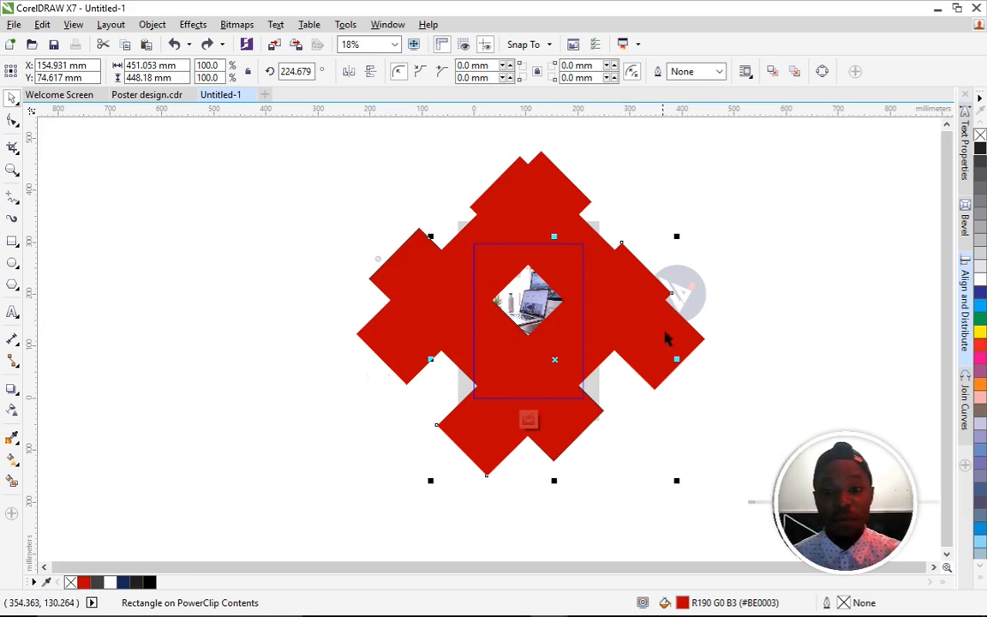
{"action": "left_click", "coordinate": [686, 342]}
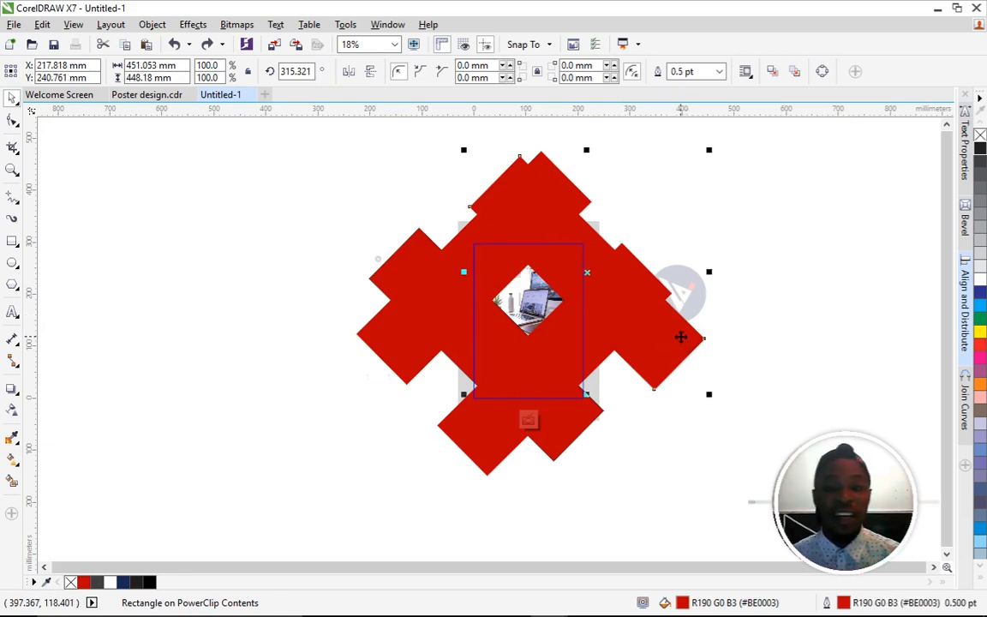
{"action": "left_click_drag", "start_coordinate": [678, 337], "coordinate": [339, 383]}
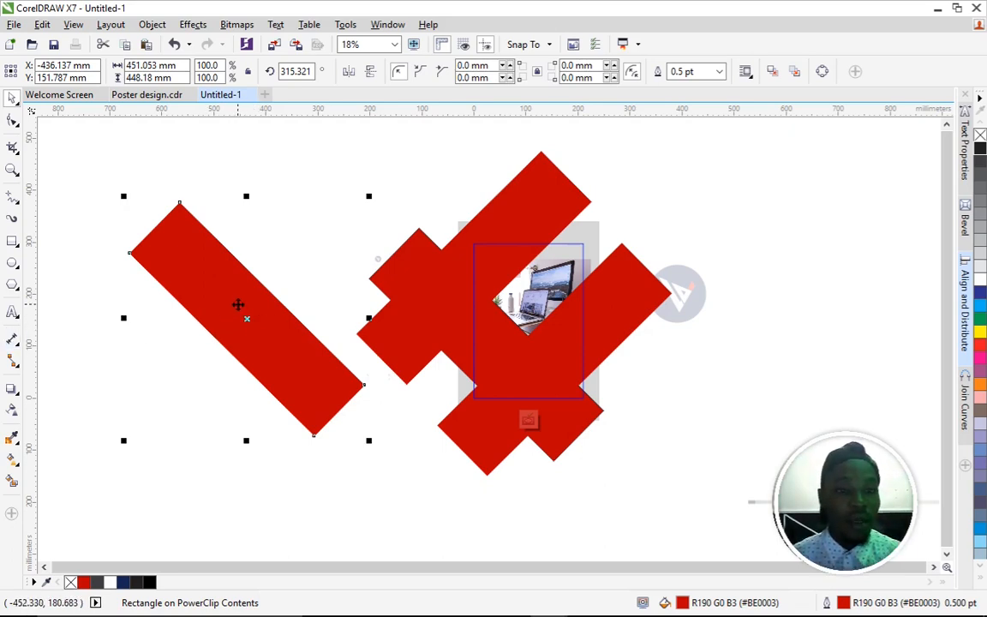
{"action": "left_click_drag", "start_coordinate": [238, 305], "coordinate": [225, 325]}
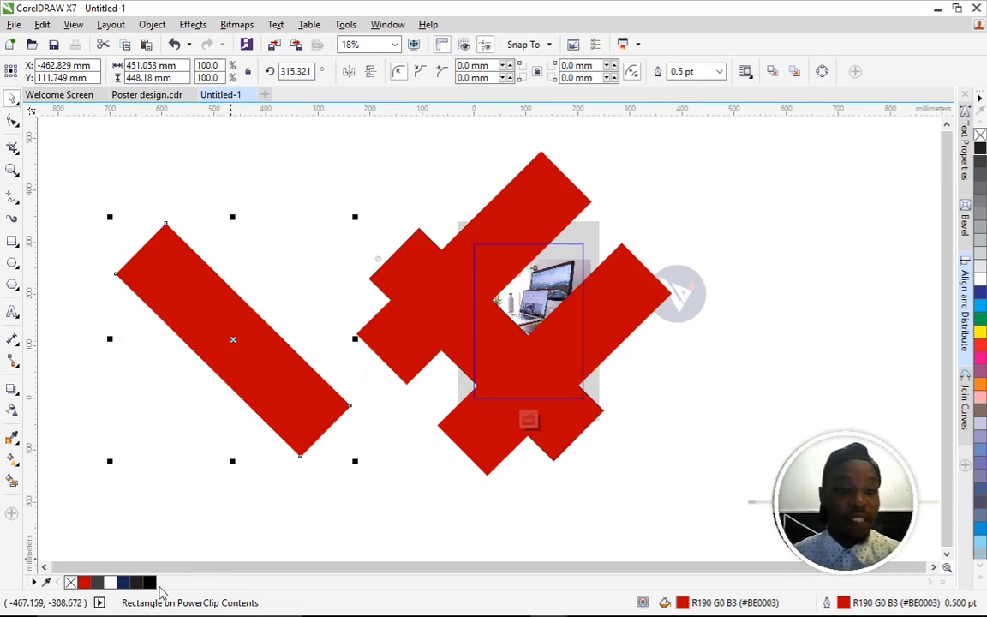
{"action": "left_click", "coordinate": [149, 583]}
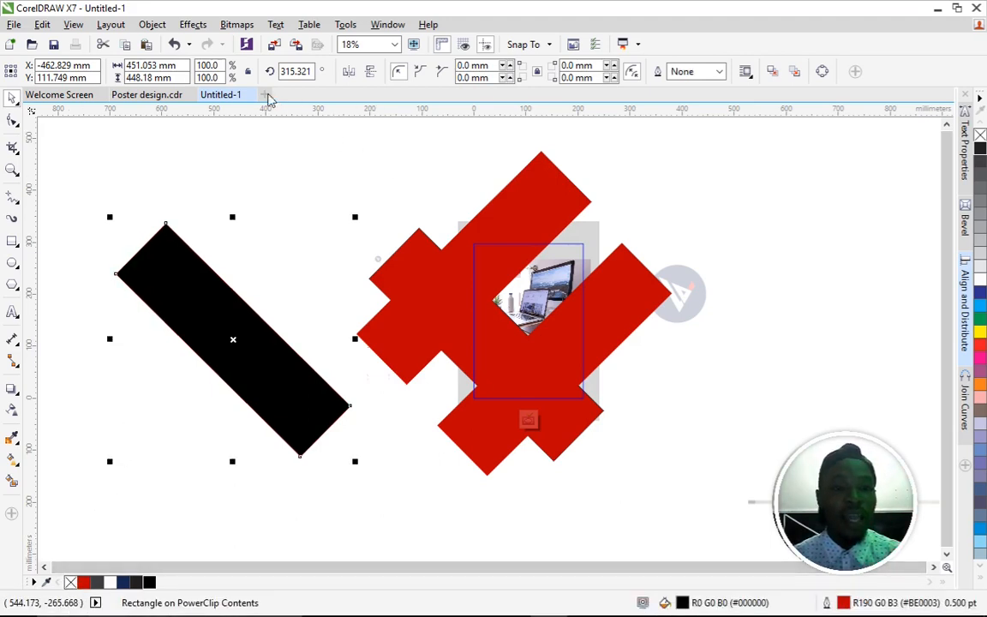
Convert the black rectangle to a 300 dpi bitmap in RGB Color (24-bit) mode
{"action": "left_click", "coordinate": [236, 24]}
{"action": "left_click", "coordinate": [258, 45]}
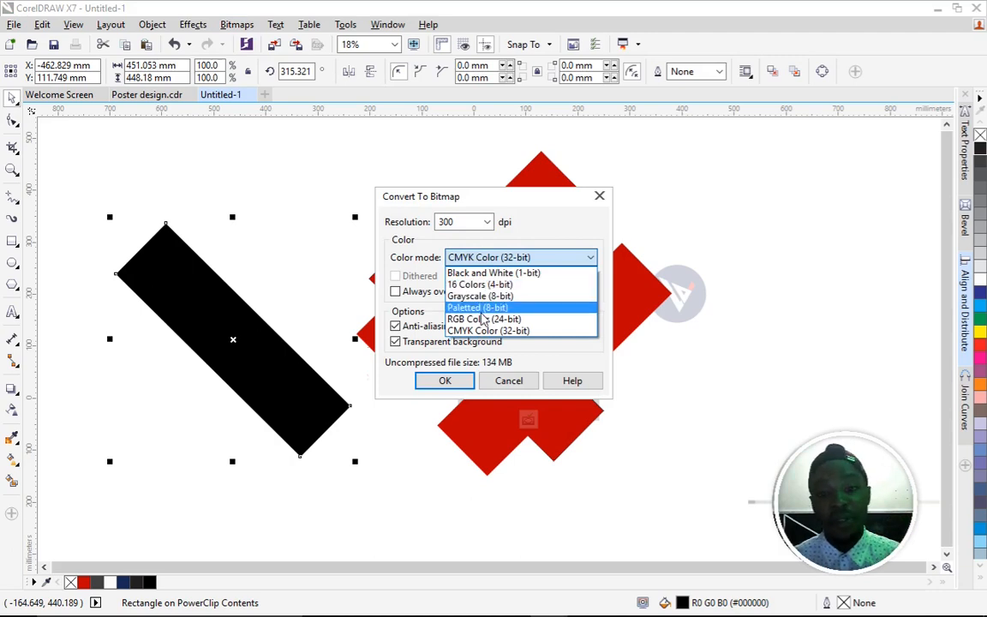
{"action": "left_click", "coordinate": [484, 319]}
{"action": "key", "text": "Return"}
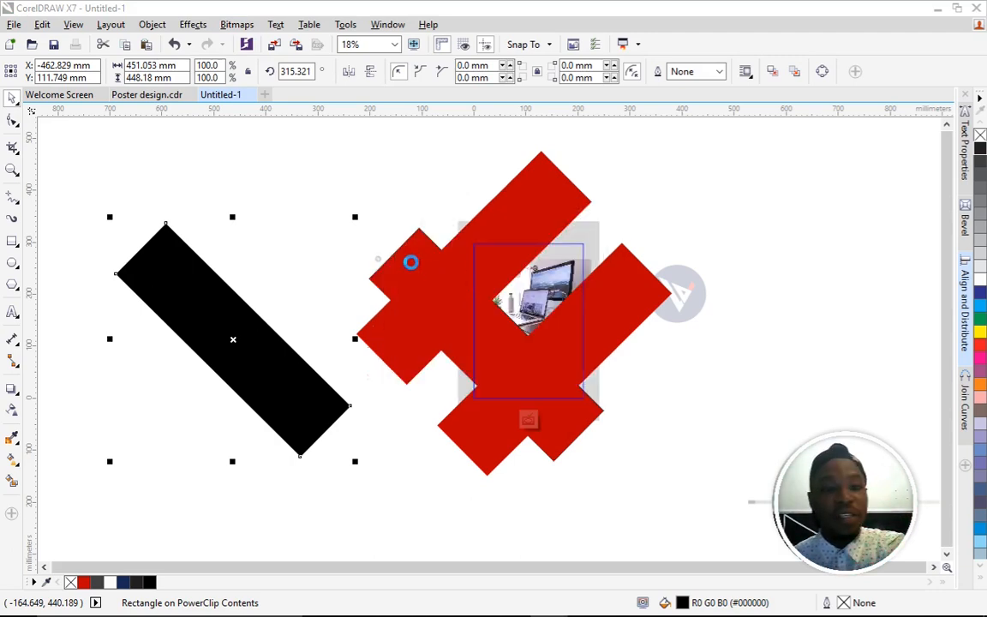
Apply a Gaussian Blur with a 38-pixel radius to the black bitmap and move it to about X -390, Y 130 mm
{"action": "left_click", "coordinate": [239, 25]}
{"action": "mouse_move", "coordinate": [348, 357]}
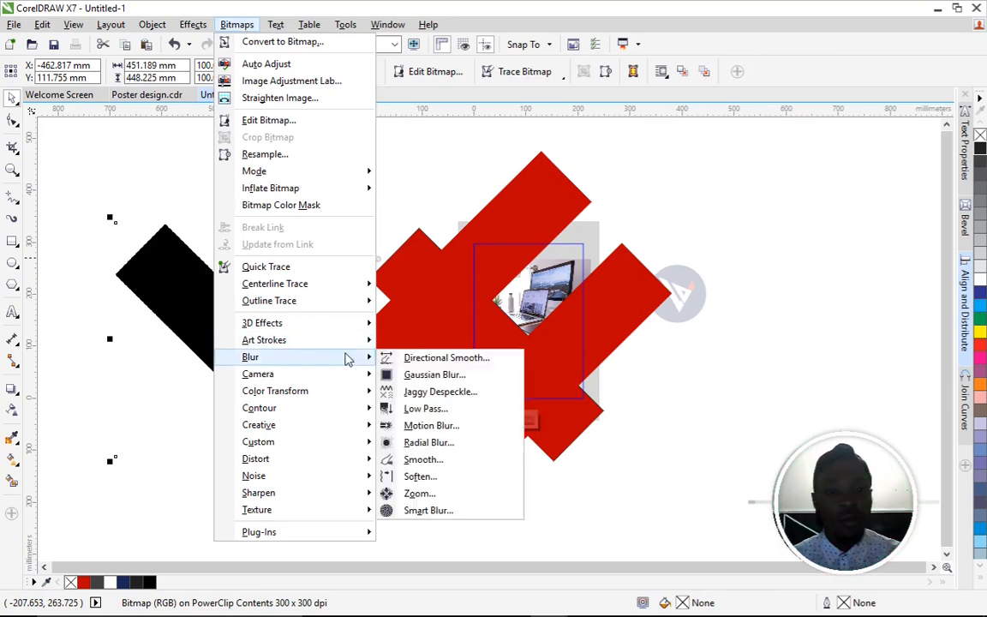
{"action": "left_click", "coordinate": [436, 377]}
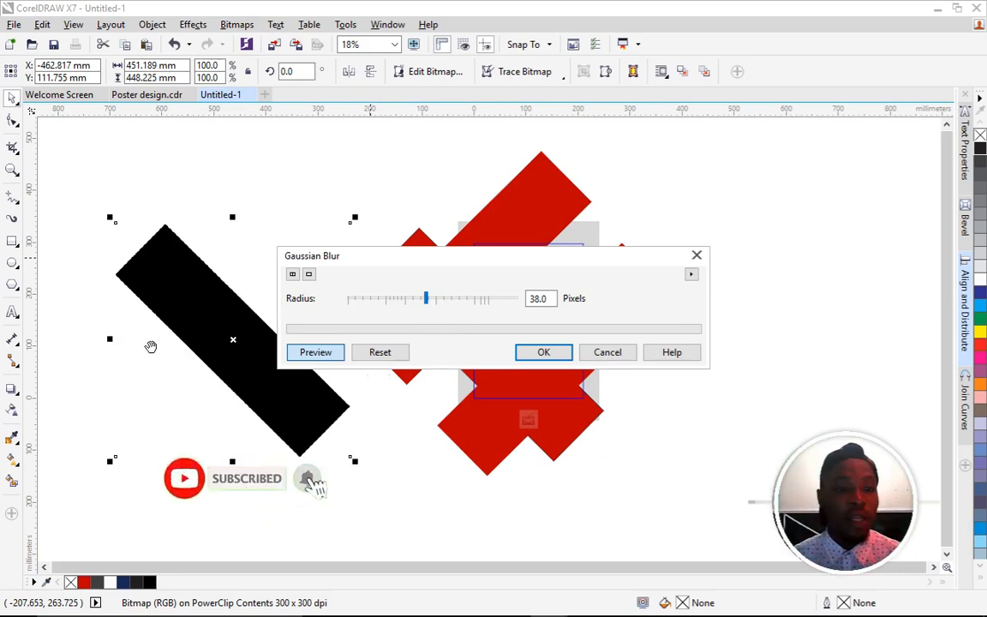
{"action": "left_click", "coordinate": [314, 355]}
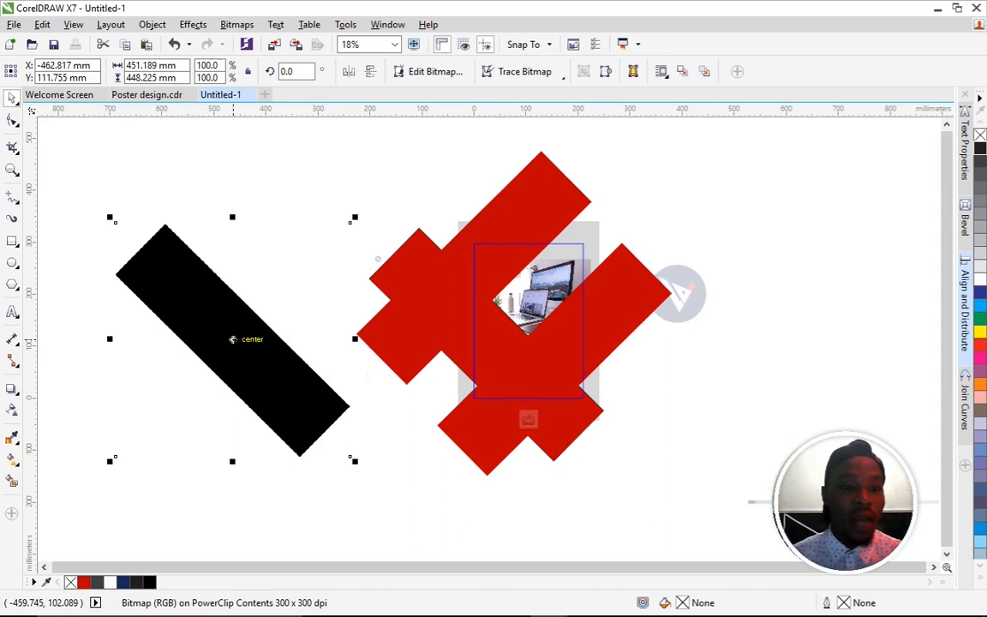
{"action": "left_click_drag", "start_coordinate": [233, 339], "coordinate": [259, 326]}
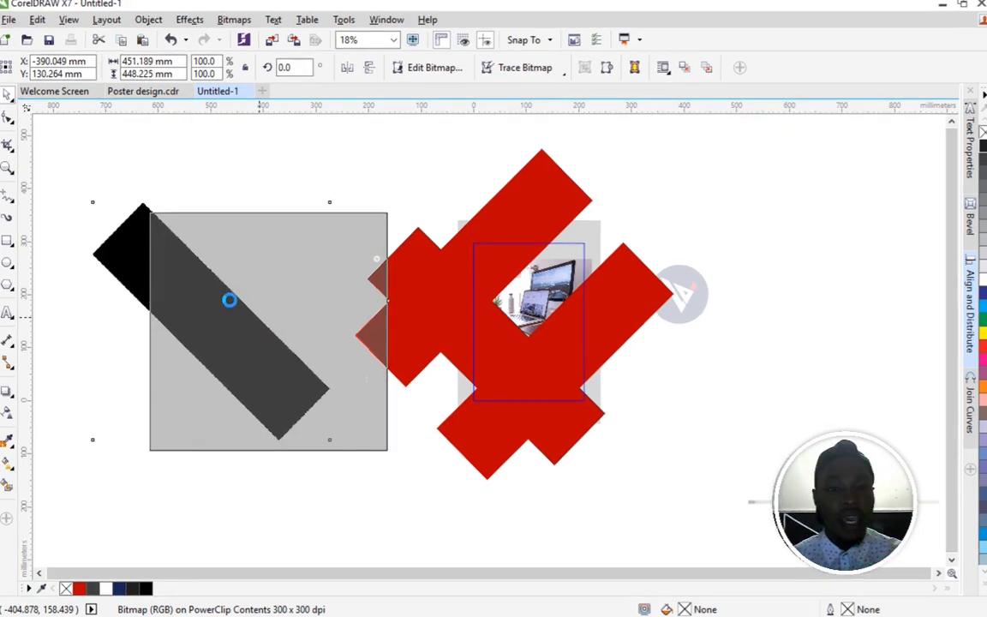
{"action": "scroll", "coordinate": [229, 299], "scroll_direction": "up", "scroll_amount": 2}
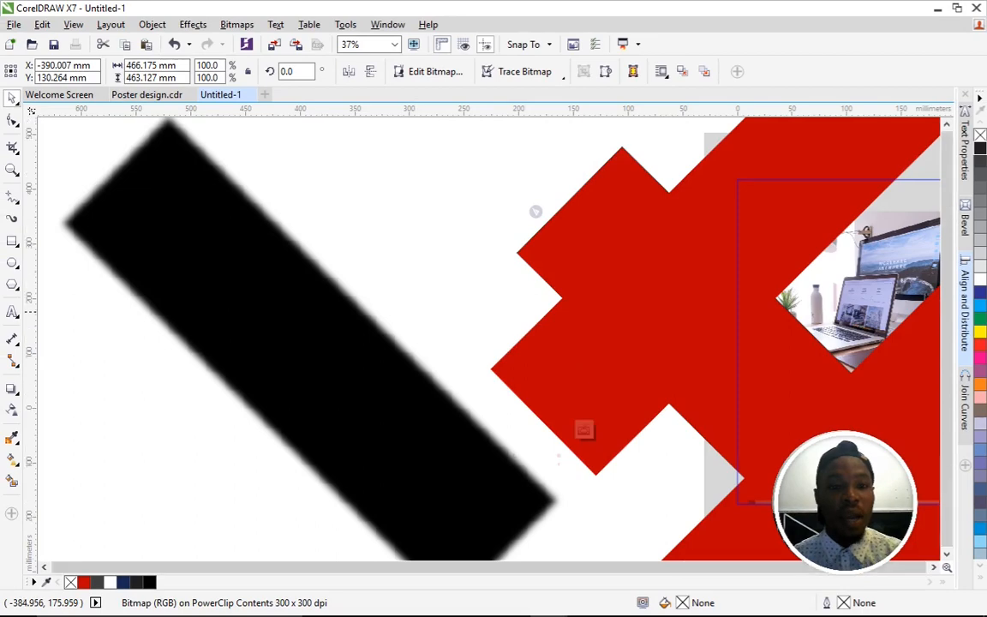
{"action": "scroll", "coordinate": [296, 278], "scroll_direction": "down", "scroll_amount": 4}
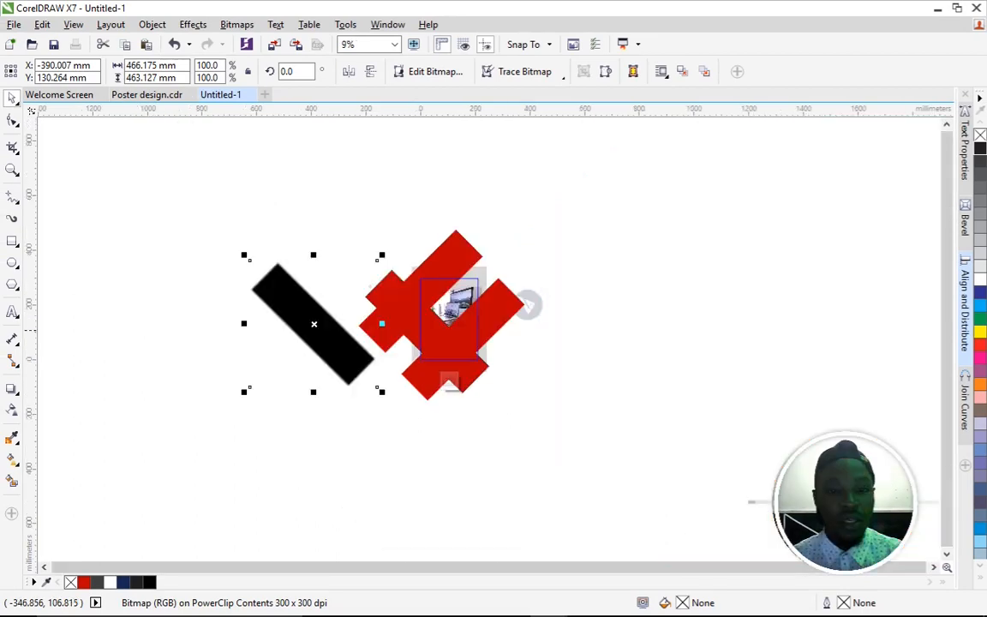
{"action": "scroll", "coordinate": [296, 279], "scroll_direction": "up", "scroll_amount": 2}
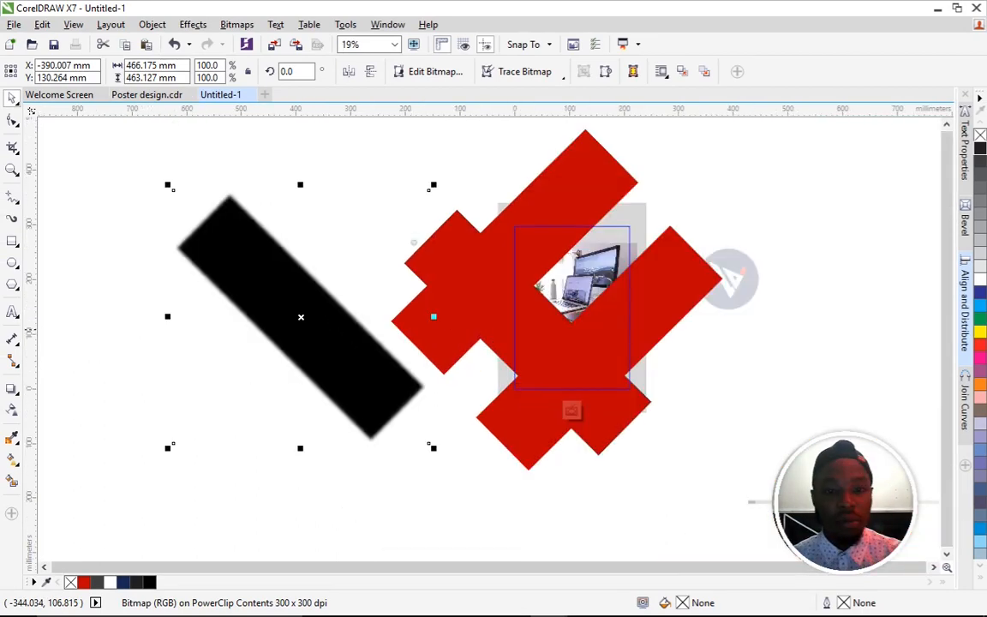
Copy the lower-left red rectangle to the diamond's upper-right side, at about X 205, Y 277 mm, and remove the copy's outline
{"action": "left_click", "coordinate": [615, 413]}
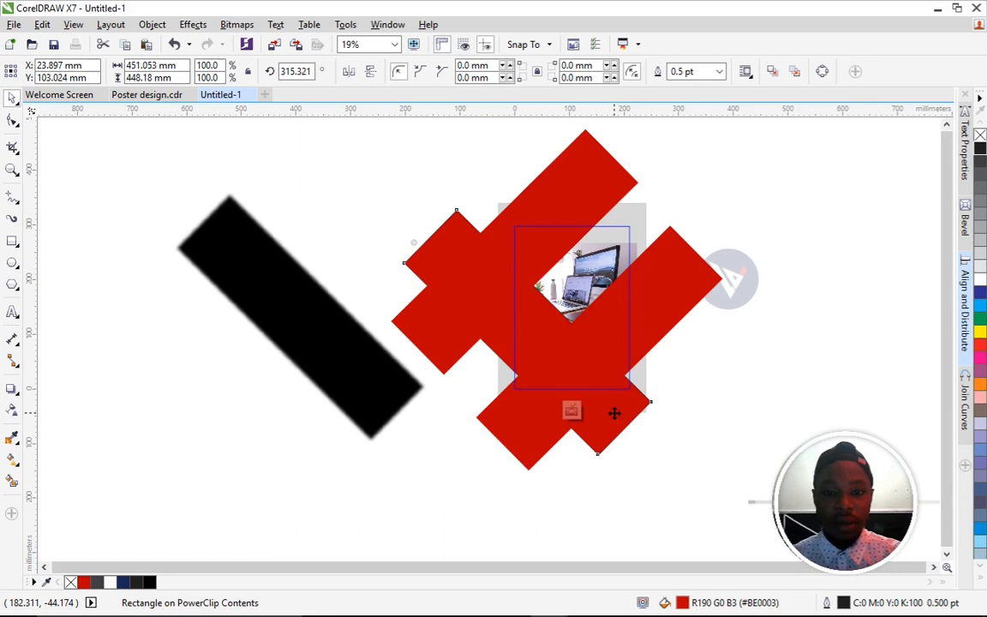
{"action": "left_click_drag", "start_coordinate": [615, 413], "coordinate": [706, 324]}
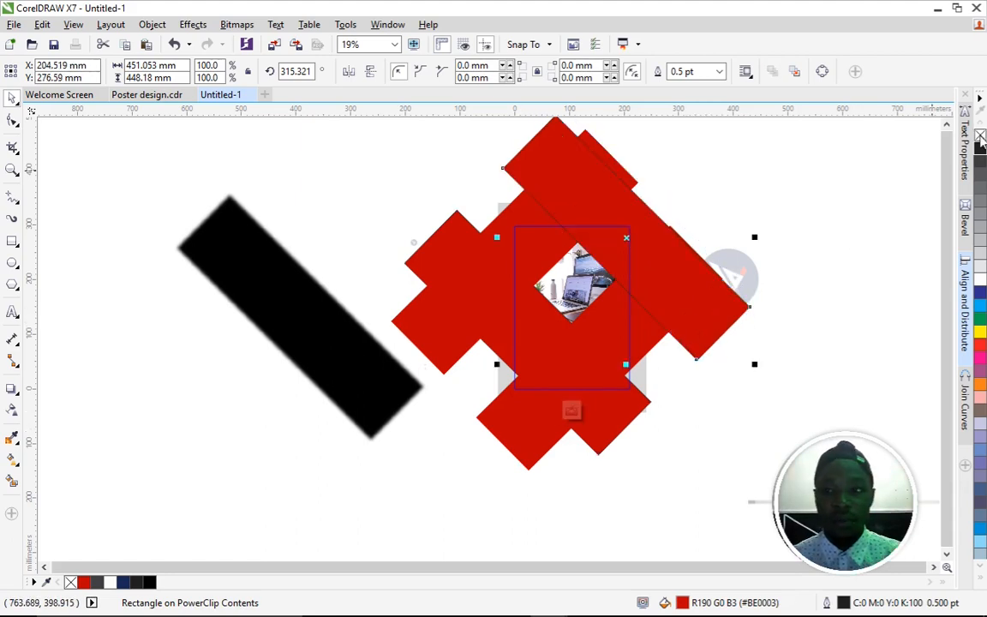
{"action": "left_click", "coordinate": [770, 221]}
Place the blurred black bitmap behind the upper-right rectangle at about X 192, Y 269 mm and give it a uniform transparency of 50
{"action": "left_click_drag", "start_coordinate": [300, 320], "coordinate": [620, 240]}
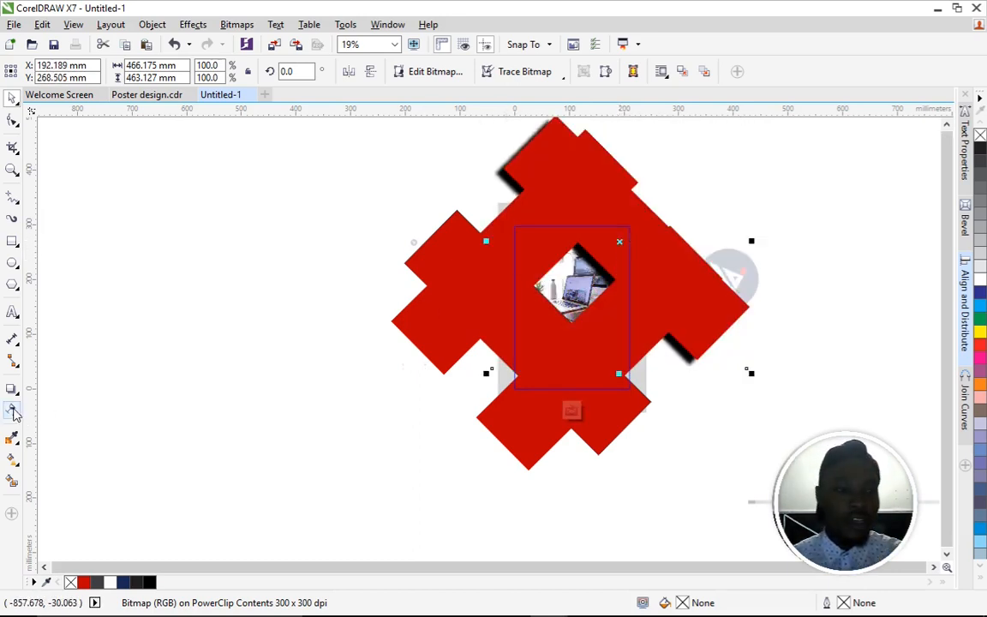
{"action": "left_click", "coordinate": [12, 411]}
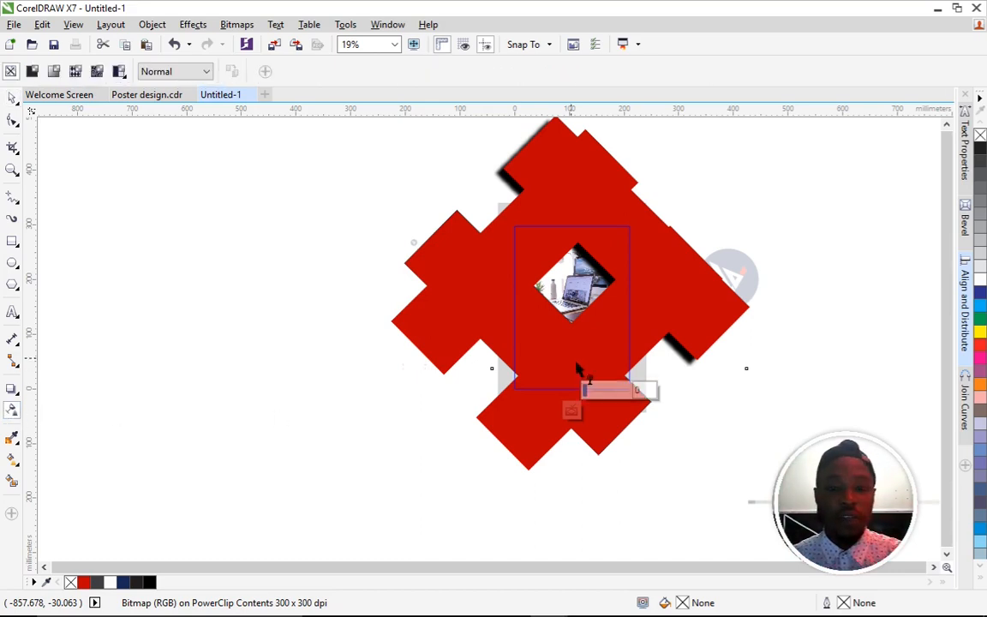
{"action": "scroll", "coordinate": [620, 370], "scroll_direction": "up", "scroll_amount": 2}
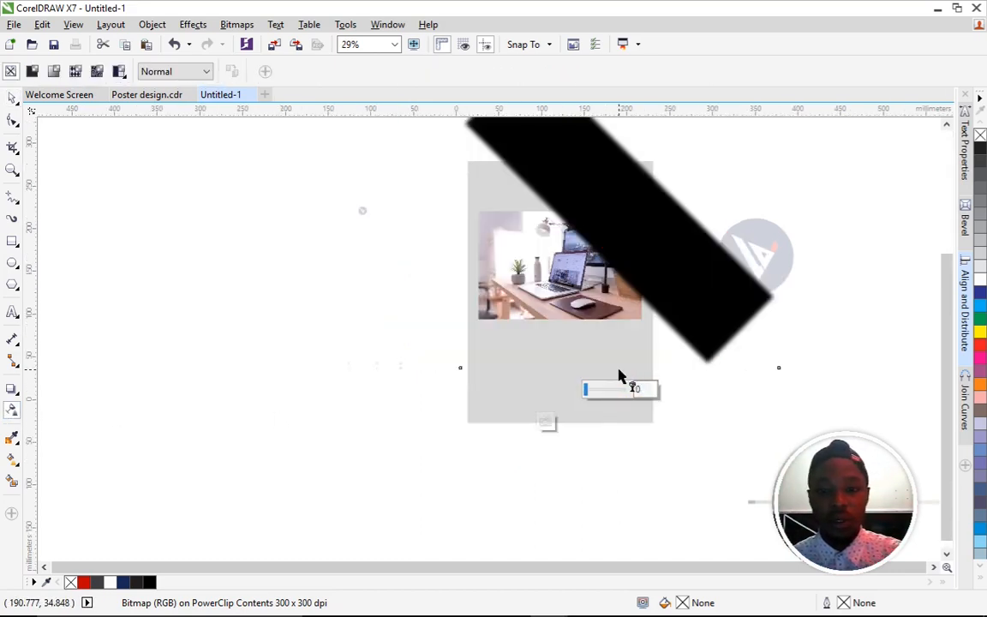
{"action": "left_click", "coordinate": [607, 390]}
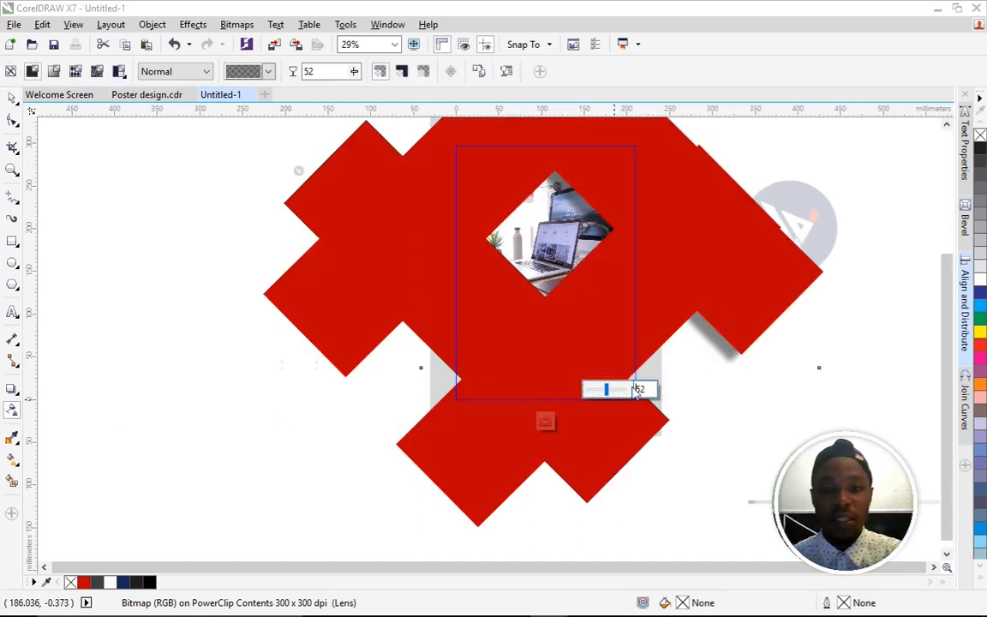
{"action": "type", "text": "50"}
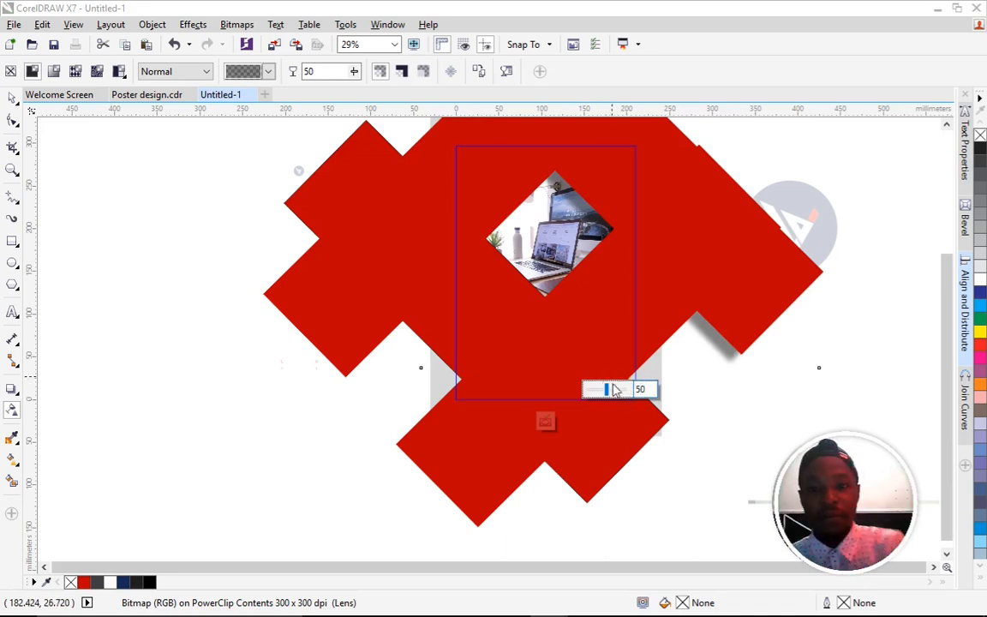
{"action": "key", "text": "Return"}
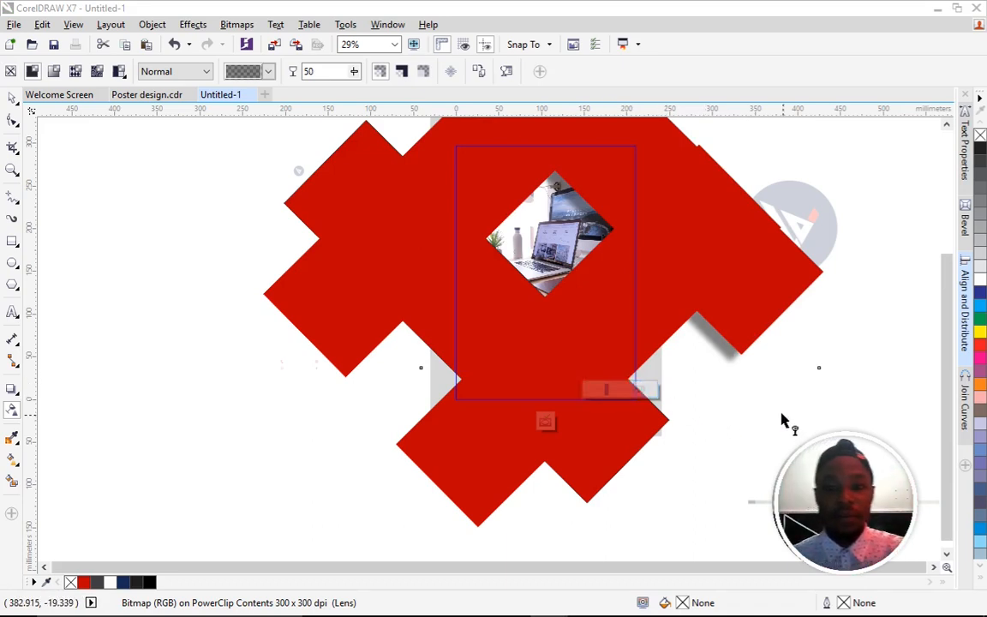
Shift the blurred shadow closer under the upper-right rectangle's lower edge, to about X 196, Y 273 mm
{"action": "left_click", "coordinate": [767, 412]}
{"action": "key", "text": "space"}
{"action": "left_click", "coordinate": [721, 348]}
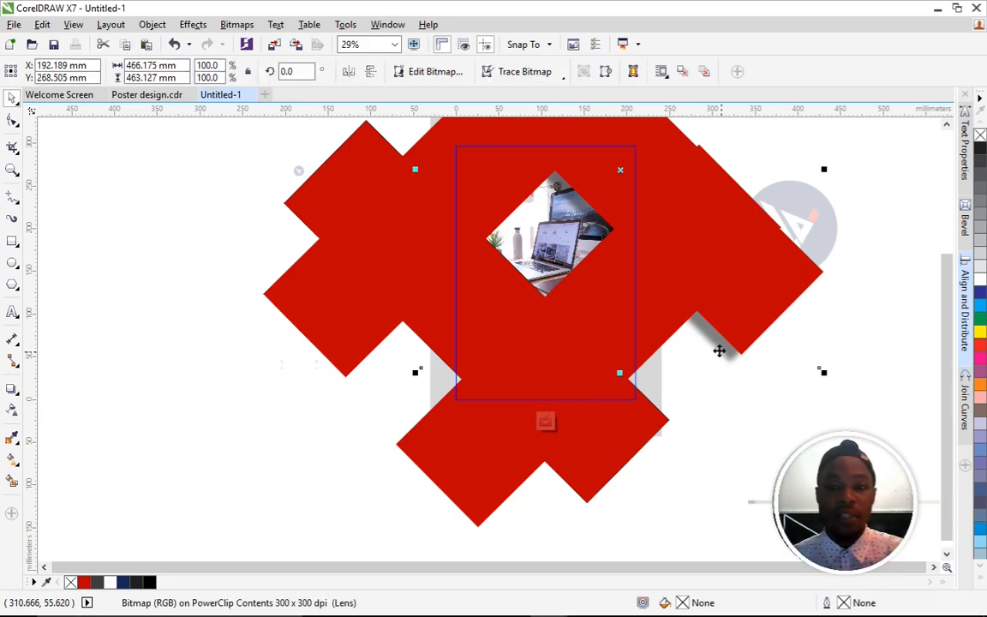
{"action": "left_click_drag", "start_coordinate": [716, 348], "coordinate": [723, 348]}
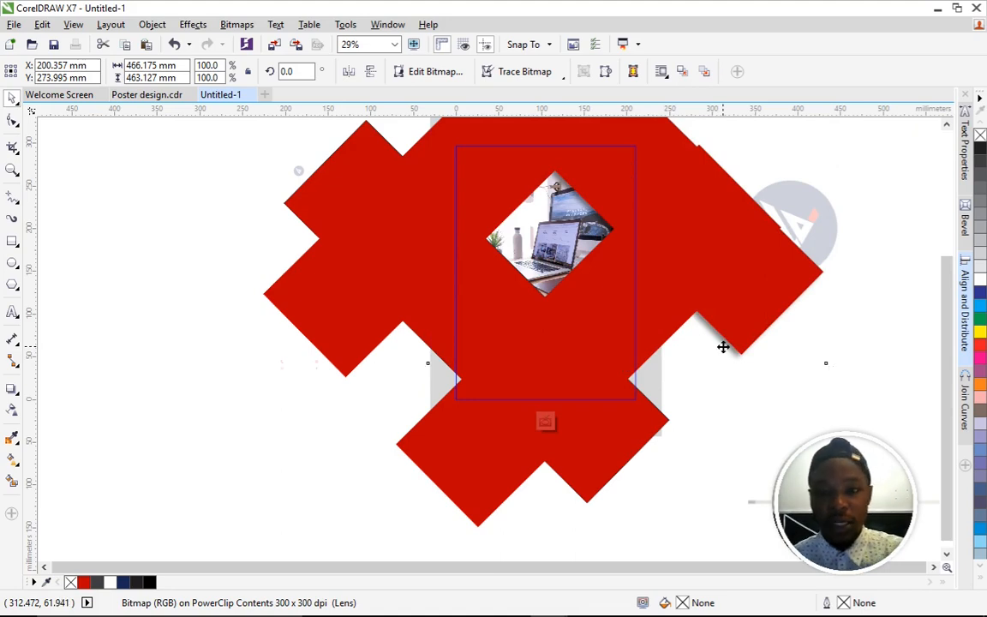
{"action": "left_click_drag", "start_coordinate": [724, 347], "coordinate": [721, 348]}
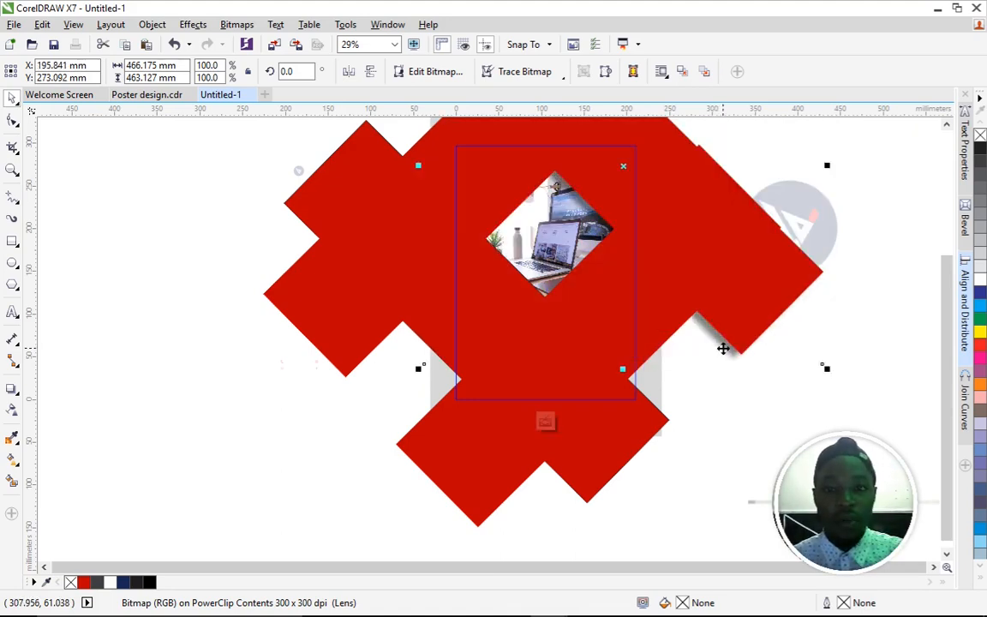
Bring the upper-right red rectangle and its blurred shadow in front of the neighbouring rectangles
{"action": "scroll", "coordinate": [684, 366], "scroll_direction": "up", "scroll_amount": 1}
{"action": "scroll", "coordinate": [684, 366], "scroll_direction": "up", "scroll_amount": 3}
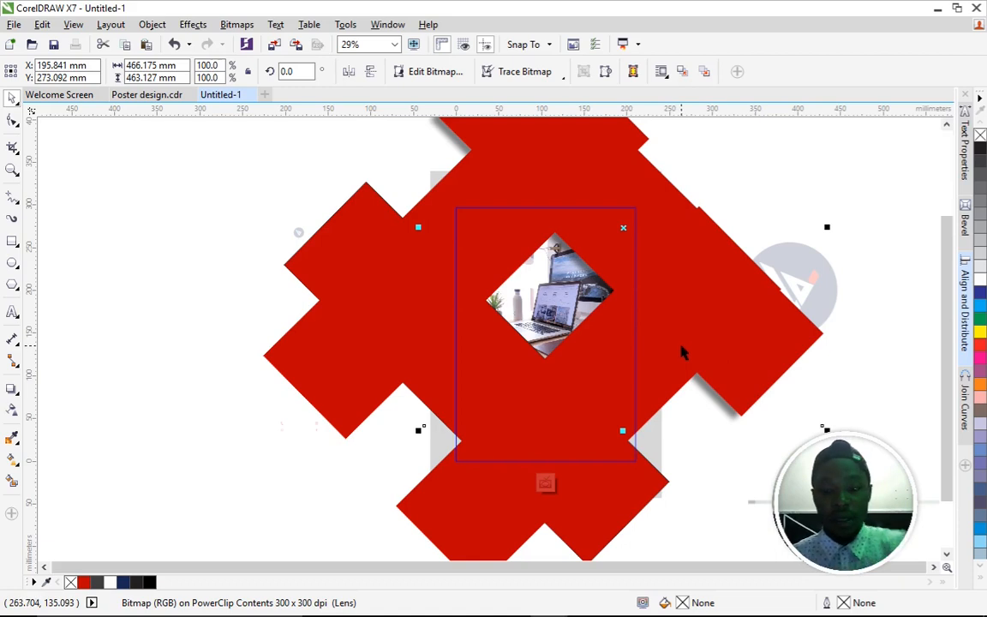
{"action": "left_click", "coordinate": [783, 348]}
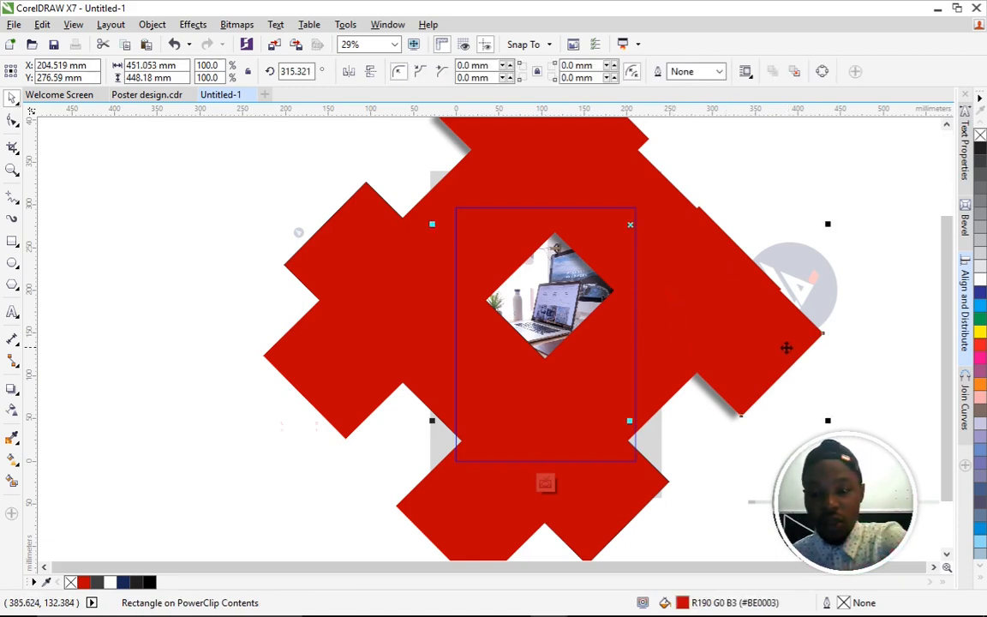
{"action": "left_click", "coordinate": [720, 408]}
{"action": "left_click_drag", "start_coordinate": [726, 404], "coordinate": [734, 406]}
{"action": "key", "text": "ctrl+Page_Up"}
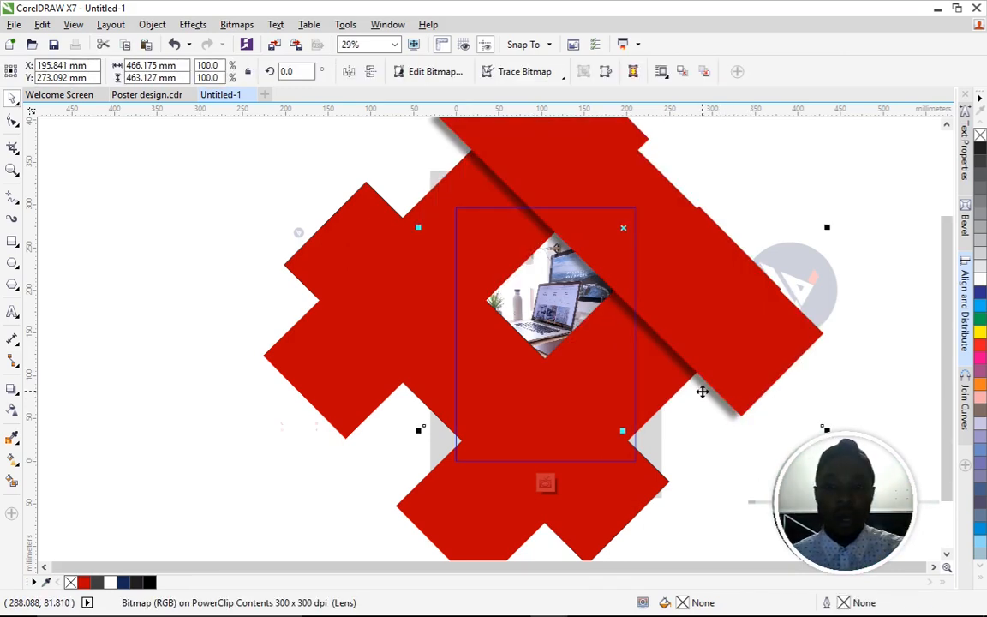
Duplicate the blurred shadow, mirror the copy horizontally and move it over the lower-right rectangle, to about X 195, Y 100 mm
{"action": "key", "text": "ctrl+v"}
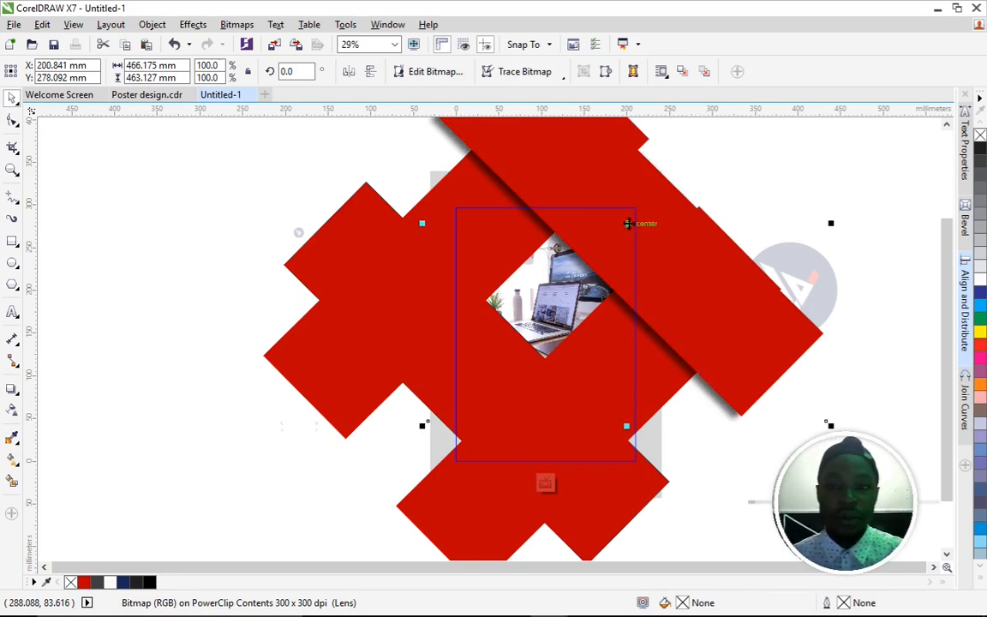
{"action": "left_click_drag", "start_coordinate": [627, 224], "coordinate": [613, 363]}
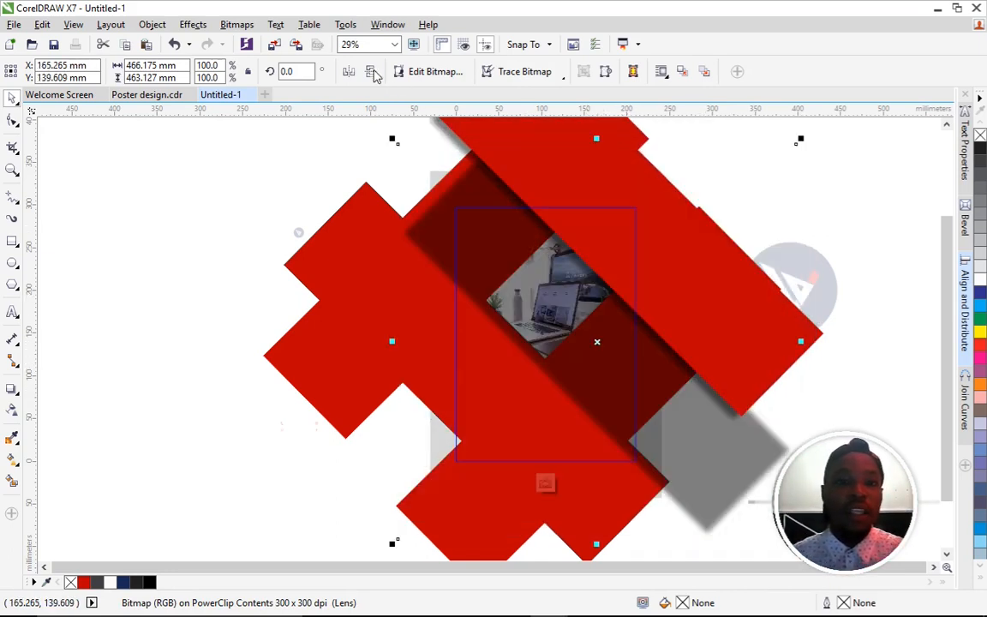
{"action": "left_click", "coordinate": [352, 71]}
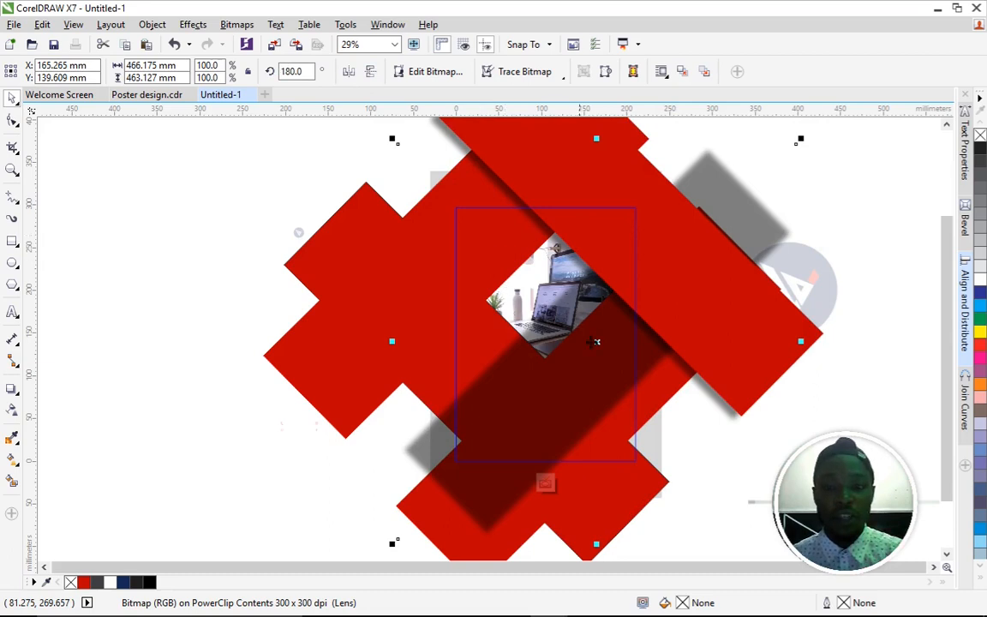
{"action": "left_click_drag", "start_coordinate": [597, 342], "coordinate": [623, 377]}
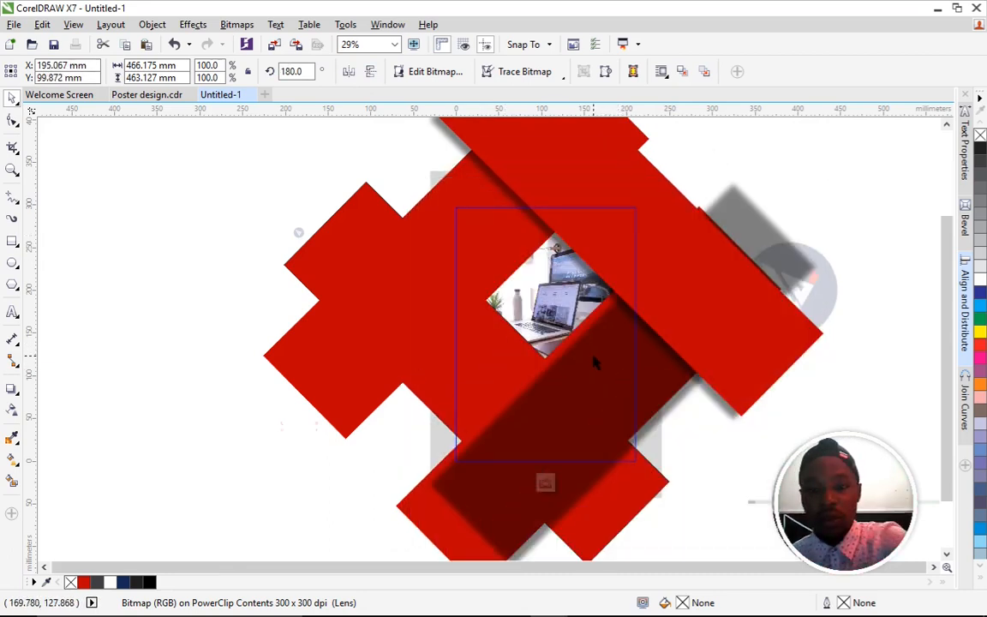
Bring the lower-right red rectangle in front of the mirrored shadow
{"action": "key", "text": "ctrl+Page_Down"}
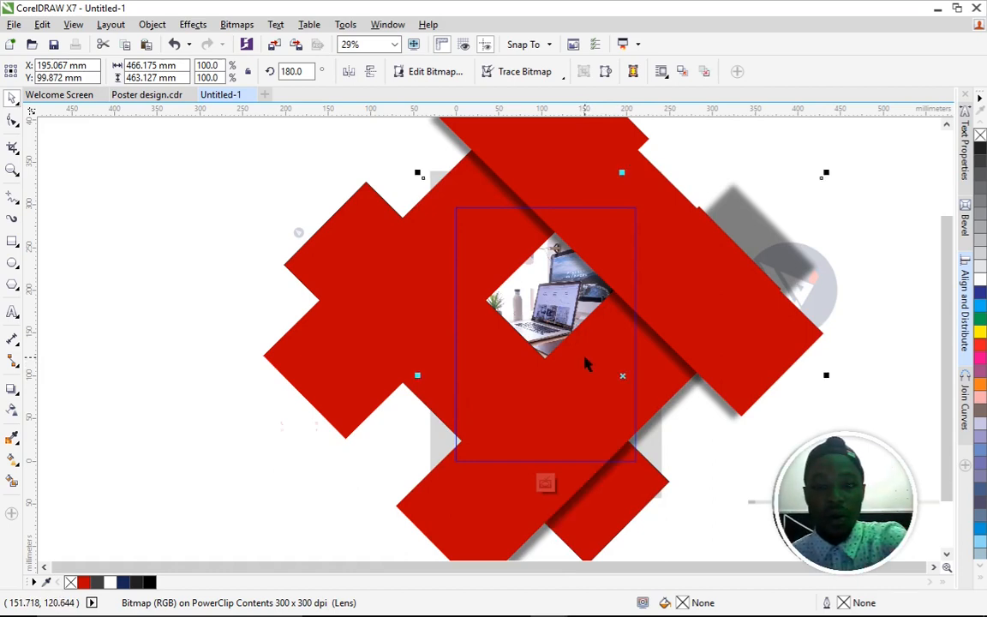
{"action": "key", "text": "ctrl+Page_Up"}
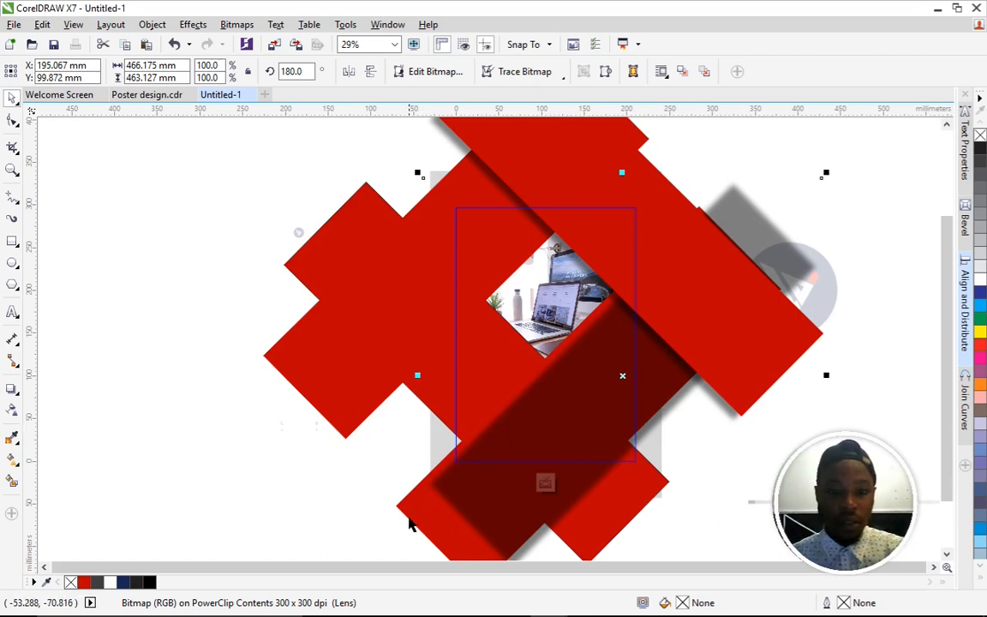
{"action": "left_click", "coordinate": [408, 520]}
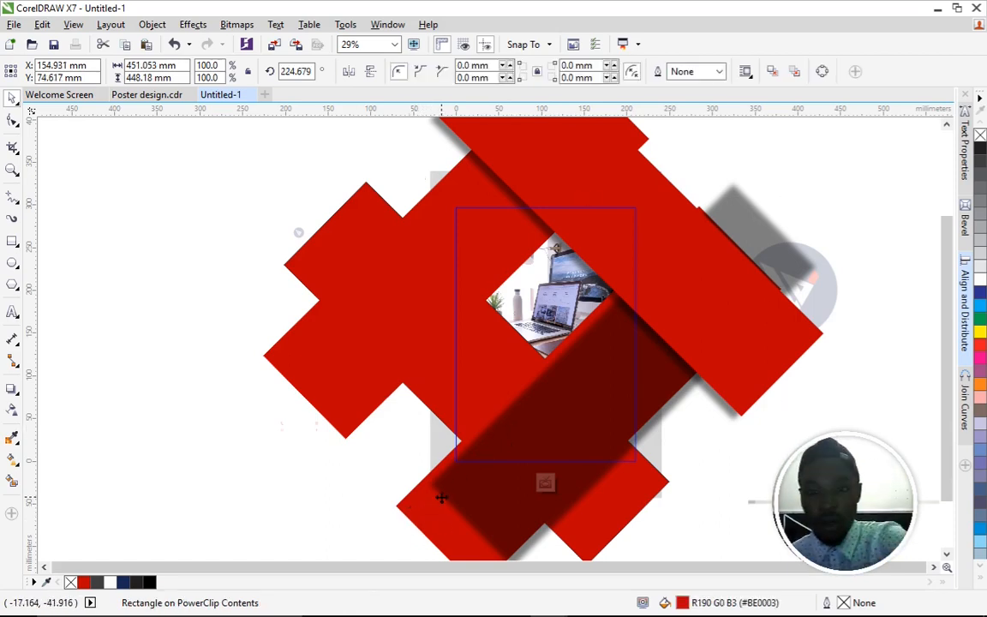
{"action": "key", "text": "ctrl+Page_Up"}
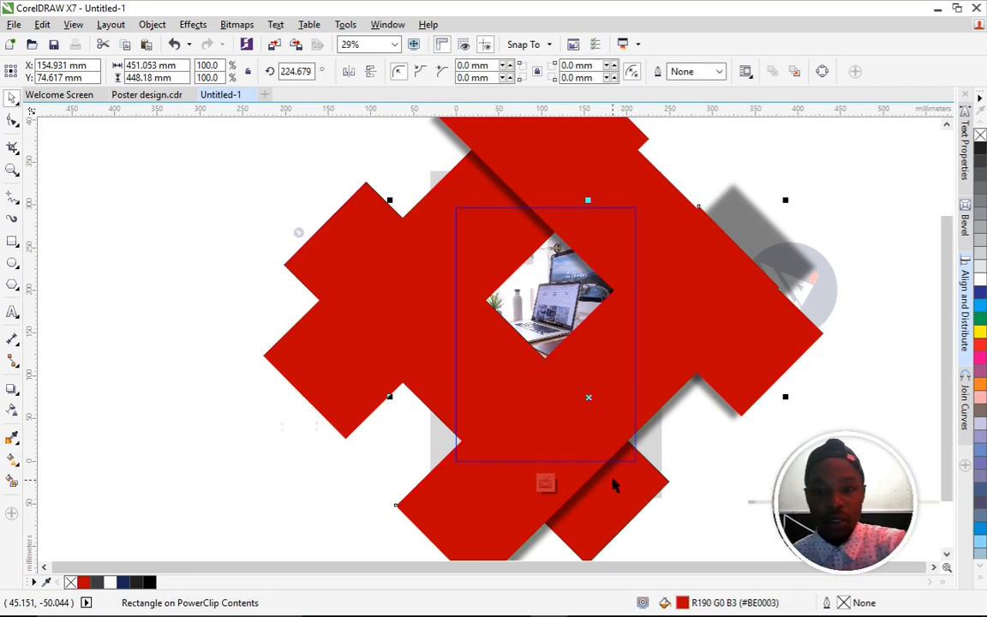
{"action": "left_click", "coordinate": [659, 429]}
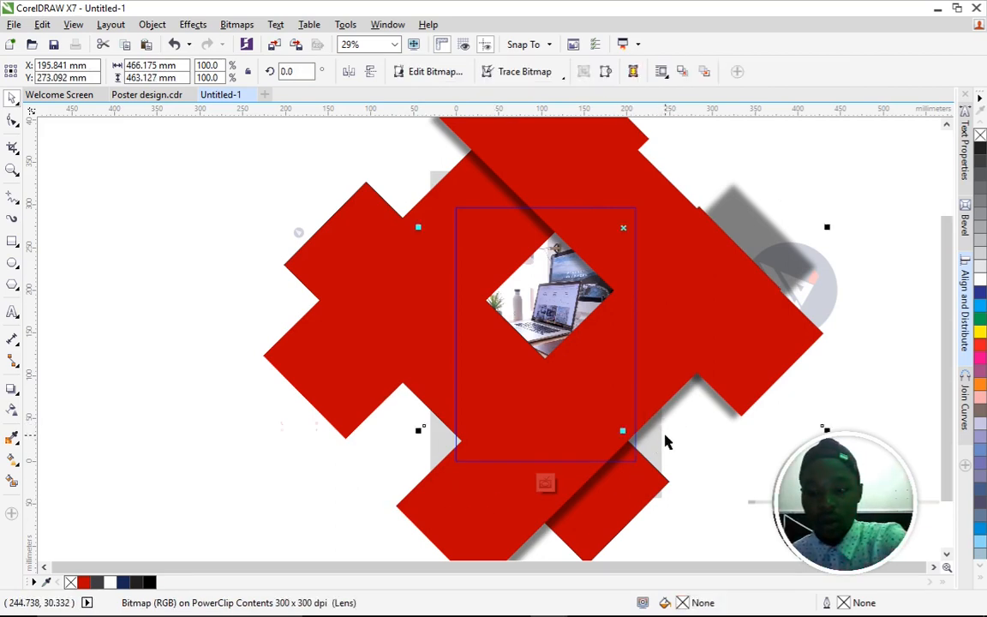
{"action": "key", "text": "ctrl+Page_Up"}
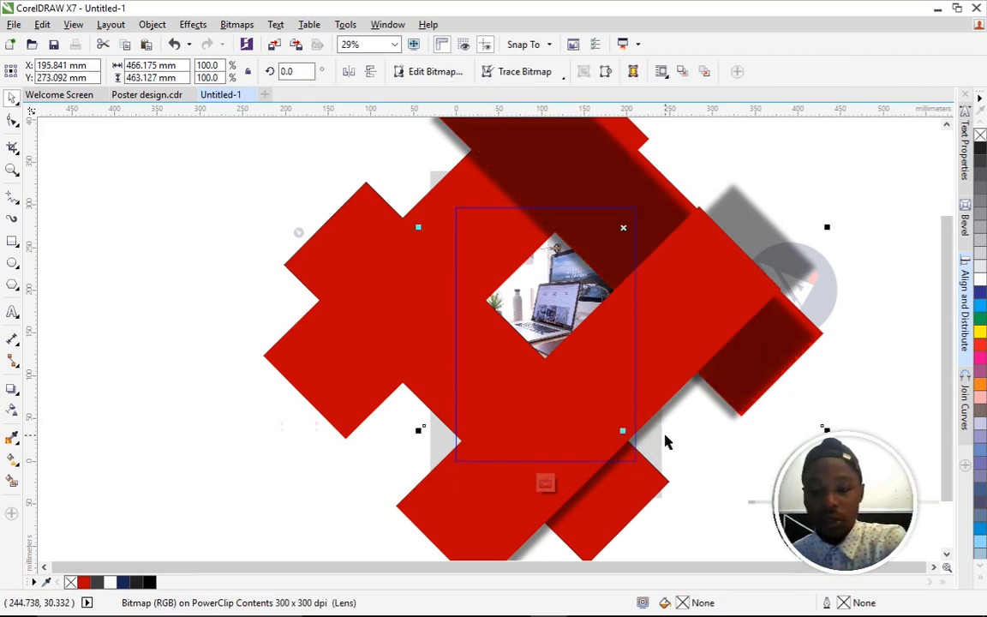
{"action": "key", "text": "ctrl+Page_Down"}
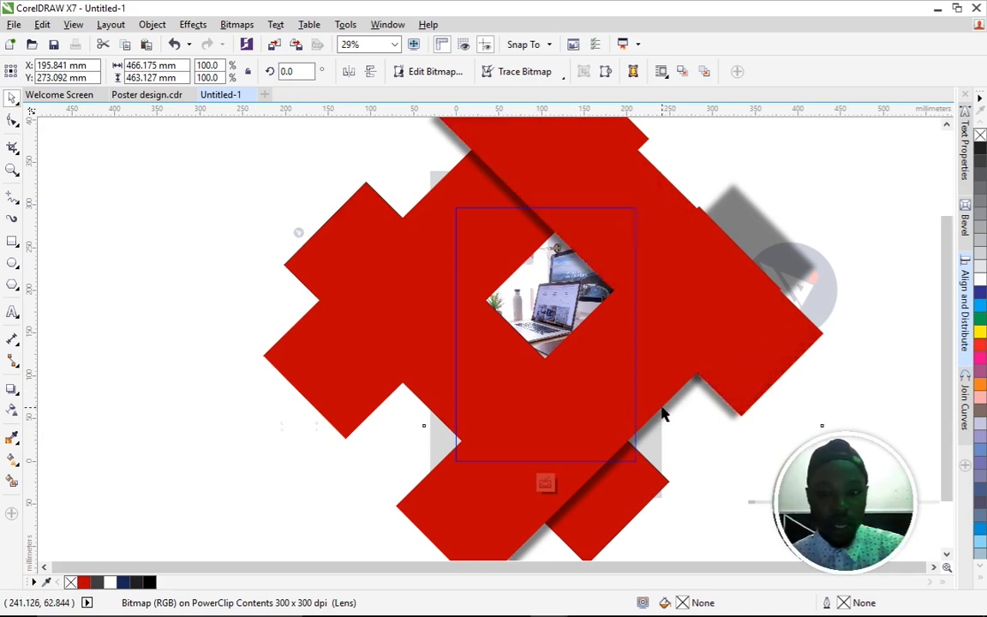
Shift the mirrored shadow to about X 182, Y 106 mm and place it behind the lower-right rectangle
{"action": "left_click", "coordinate": [664, 411]}
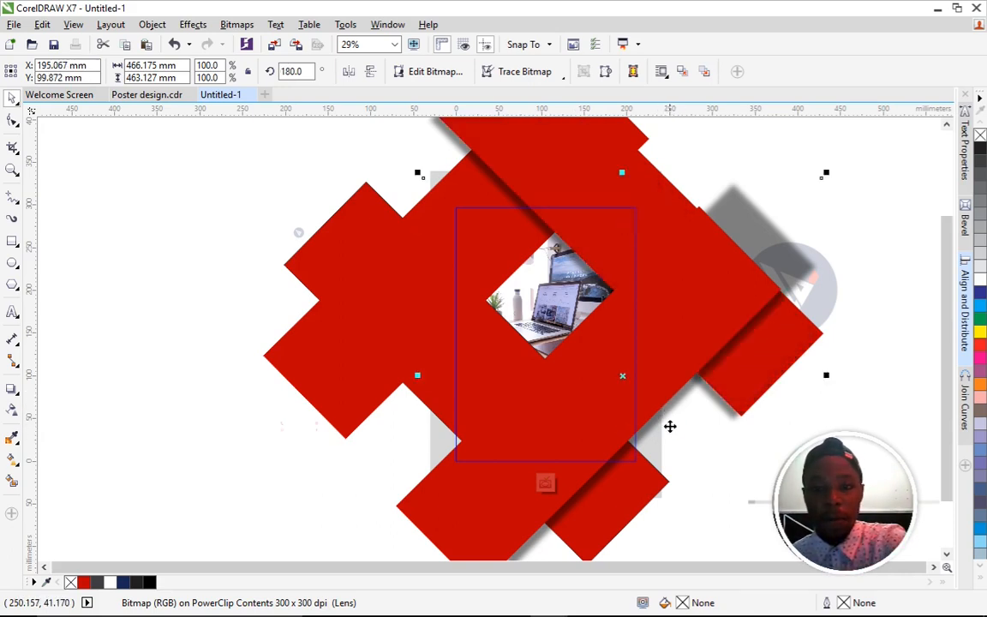
{"action": "key", "text": "ctrl+Page_Up"}
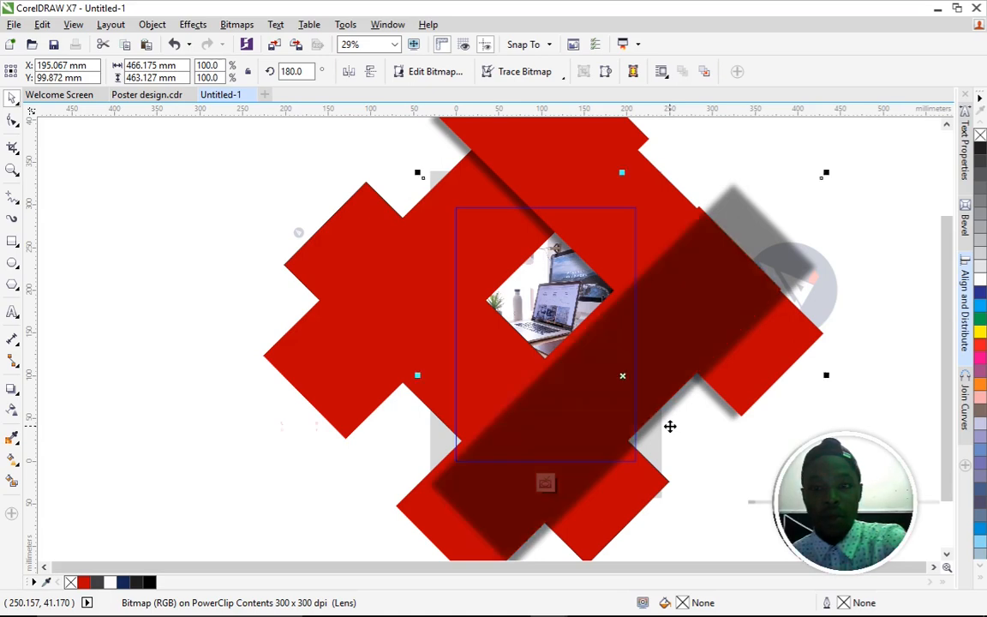
{"action": "mouse_move", "coordinate": [653, 361]}
{"action": "left_mouse_down"}
{"action": "mouse_move", "coordinate": [634, 348]}
{"action": "mouse_move", "coordinate": [655, 356]}
{"action": "left_mouse_up"}
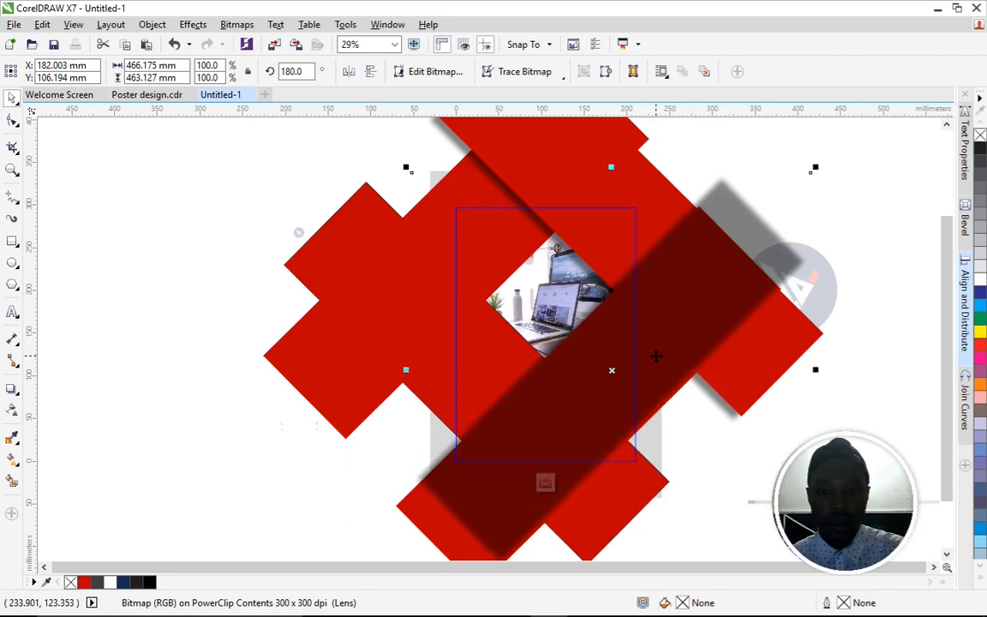
{"action": "key", "text": "ctrl+Page_Down"}
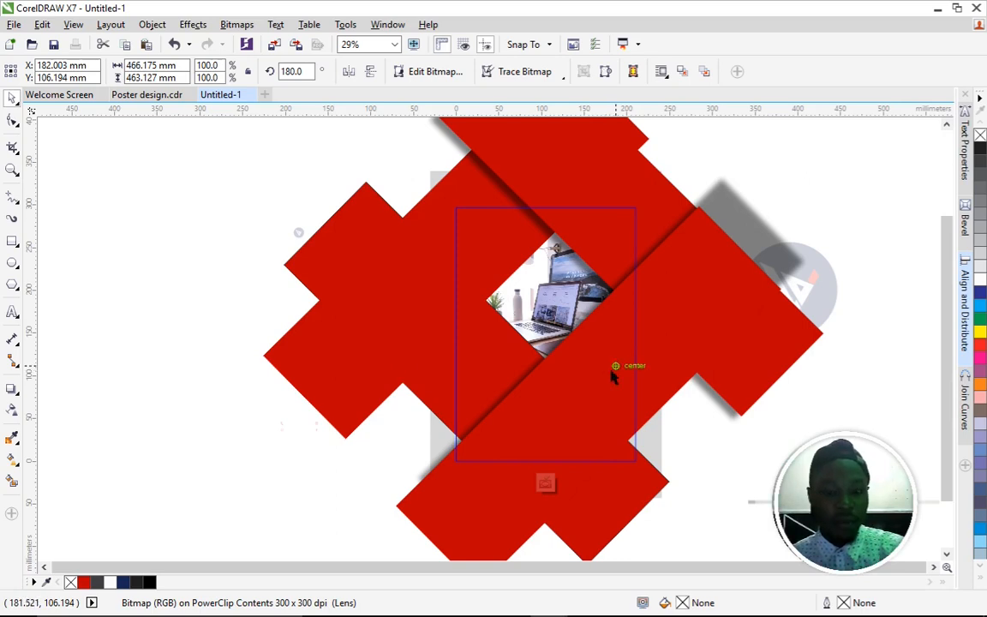
Duplicate the mirrored shadow, flip the copy horizontally and position it on the lower-left rectangle at about X 10, Y 130 mm
{"action": "left_click_drag", "start_coordinate": [613, 371], "coordinate": [616, 366]}
{"action": "left_click", "coordinate": [353, 73]}
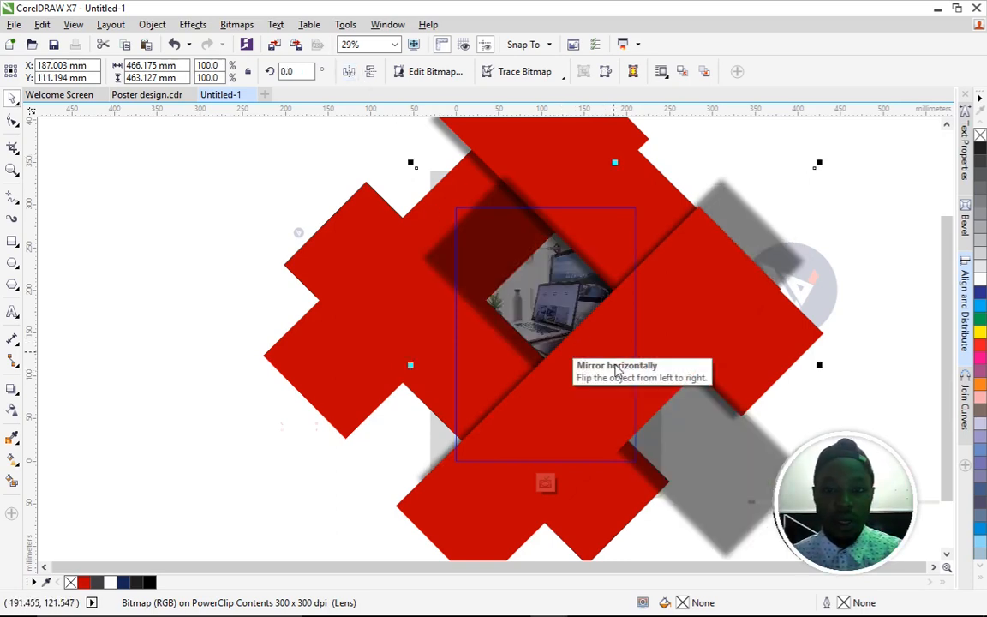
{"action": "left_click_drag", "start_coordinate": [618, 368], "coordinate": [421, 304]}
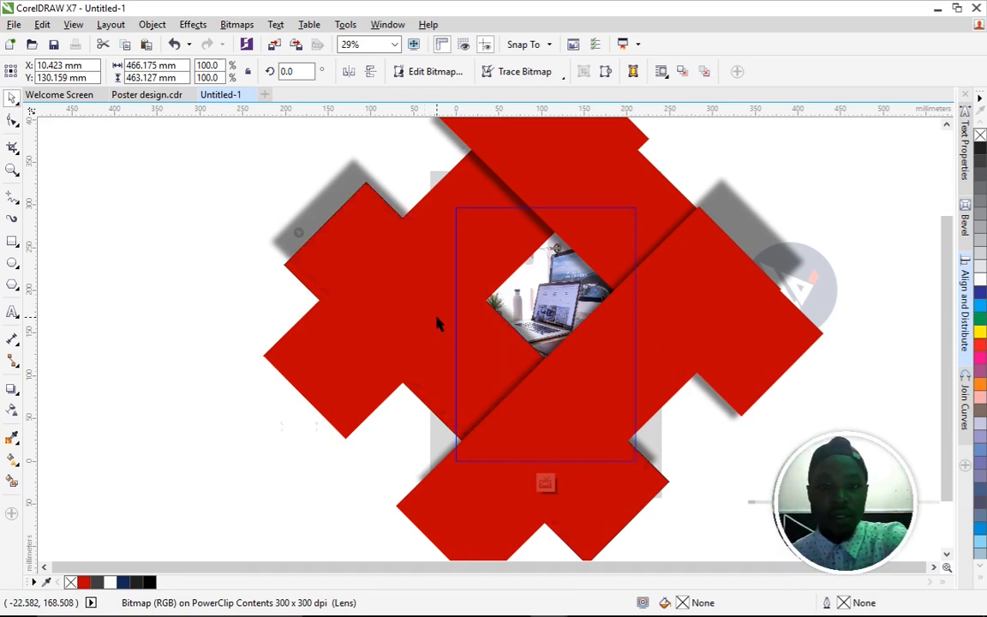
{"action": "left_click", "coordinate": [437, 323]}
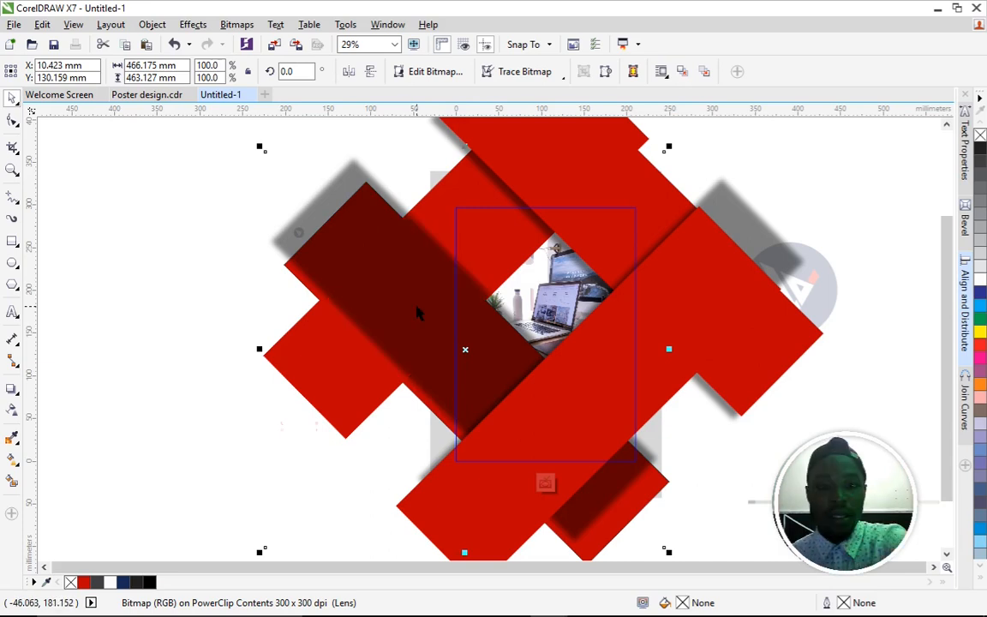
{"action": "left_click", "coordinate": [350, 296]}
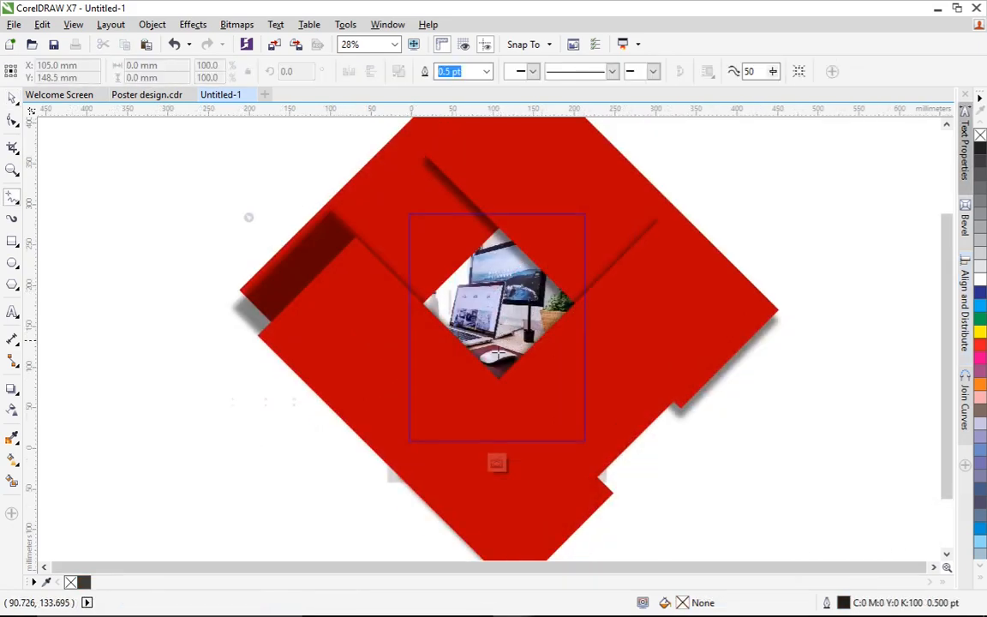
Finish editing the PowerClip contents and return to the poster page
{"action": "left_click", "coordinate": [12, 101]}
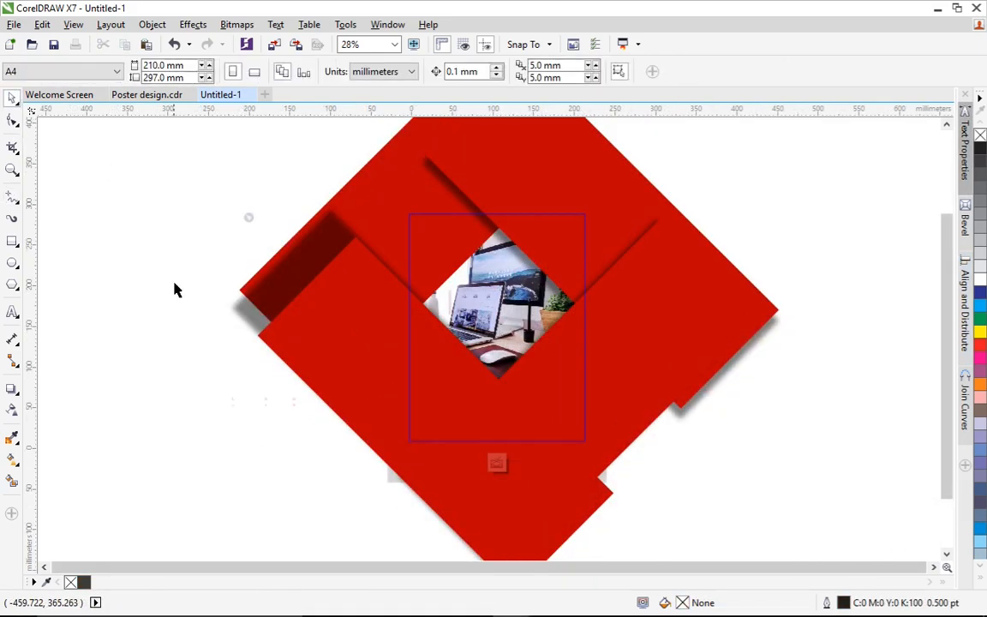
{"action": "left_click", "coordinate": [499, 464]}
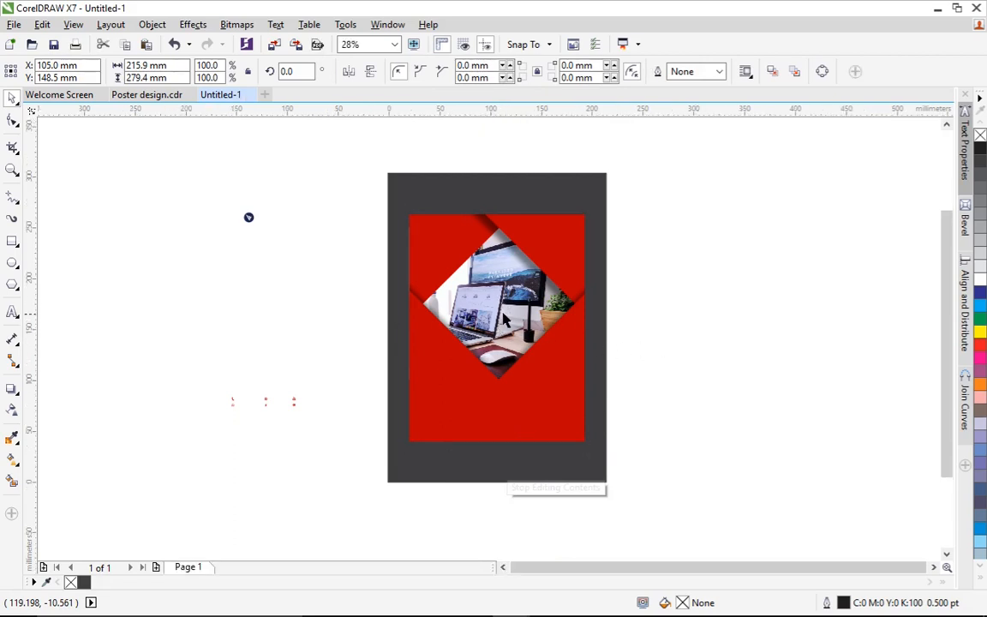
{"action": "scroll", "coordinate": [504, 319], "scroll_direction": "up", "scroll_amount": 1}
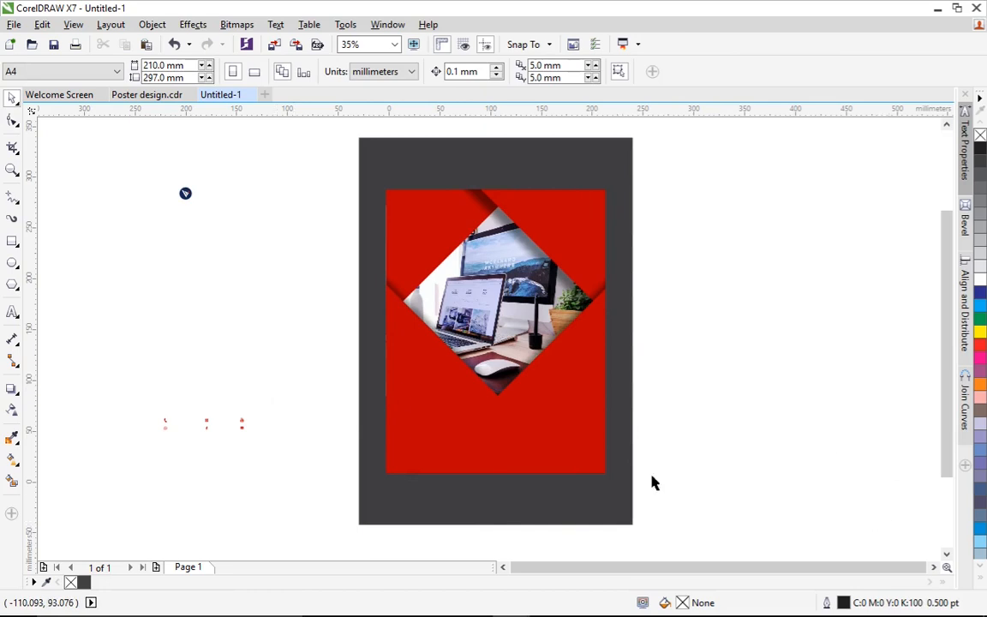
Draw a rectangle about 256 x 103 mm across the poster's lower part and move it to about X 95, Y 20 mm
{"action": "left_click", "coordinate": [11, 242]}
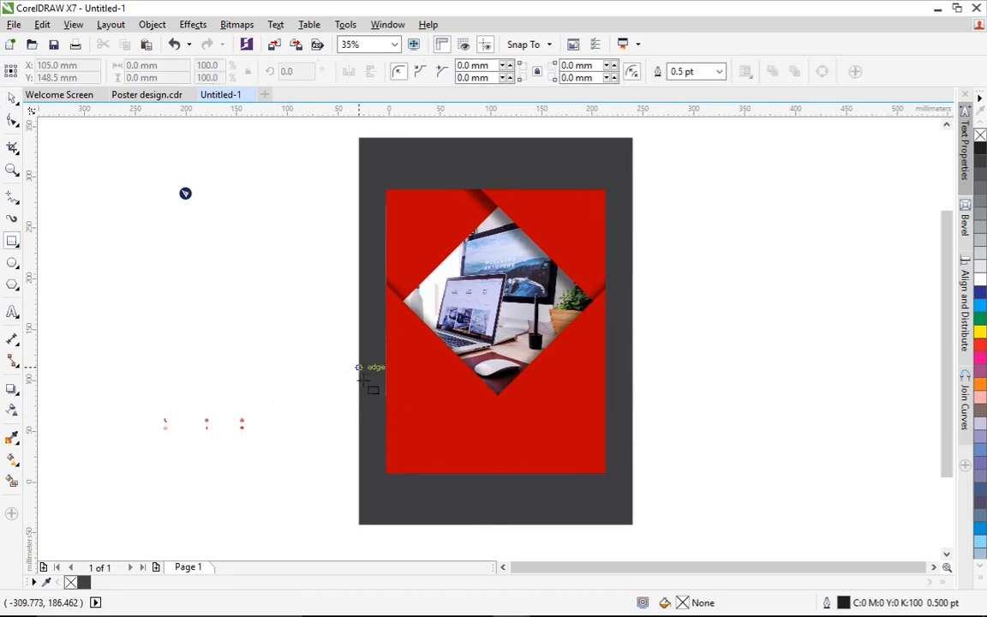
{"action": "left_click_drag", "start_coordinate": [372, 396], "coordinate": [637, 504]}
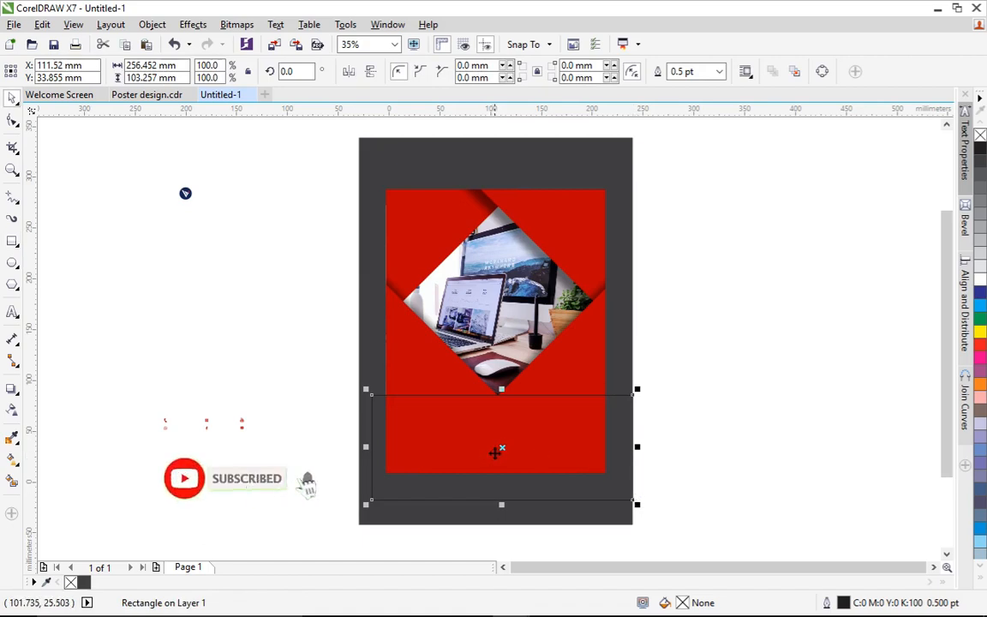
{"action": "mouse_move", "coordinate": [487, 457]}
{"action": "left_mouse_down"}
{"action": "mouse_move", "coordinate": [495, 468]}
{"action": "mouse_move", "coordinate": [485, 462]}
{"action": "left_mouse_up"}
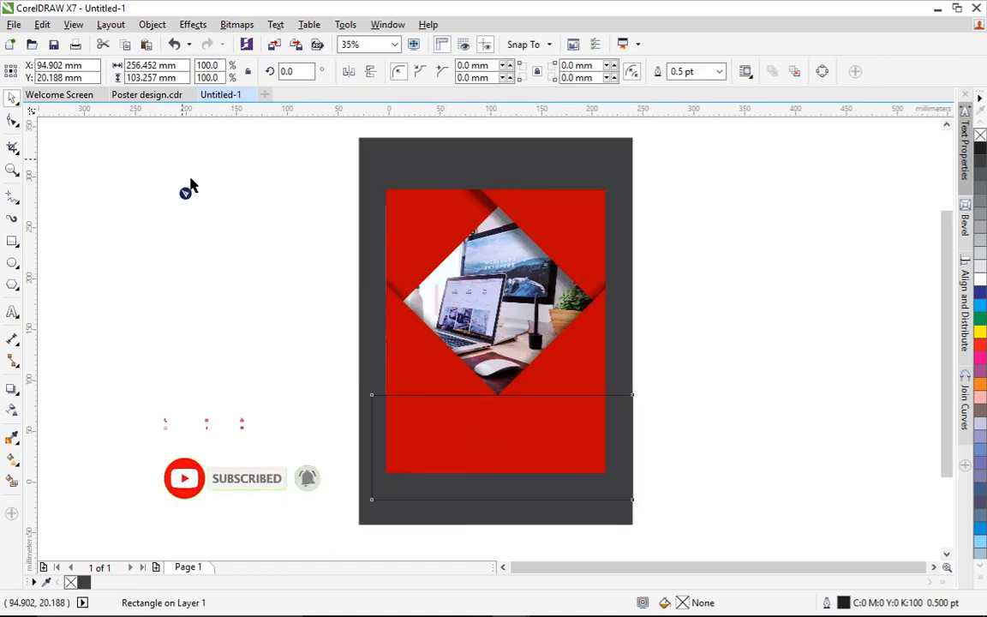
{"action": "key", "text": "ctrl+z"}
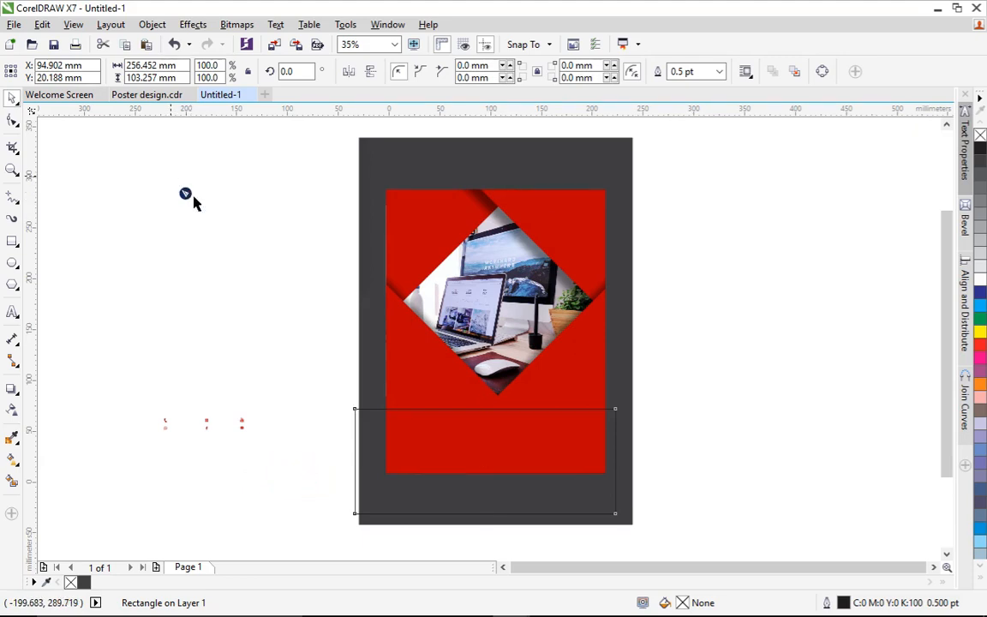
Make a copy of the small round logo enlarged to about 77 mm and place it beside the poster at about X 362, Y 216 mm
{"action": "left_click", "coordinate": [186, 193]}
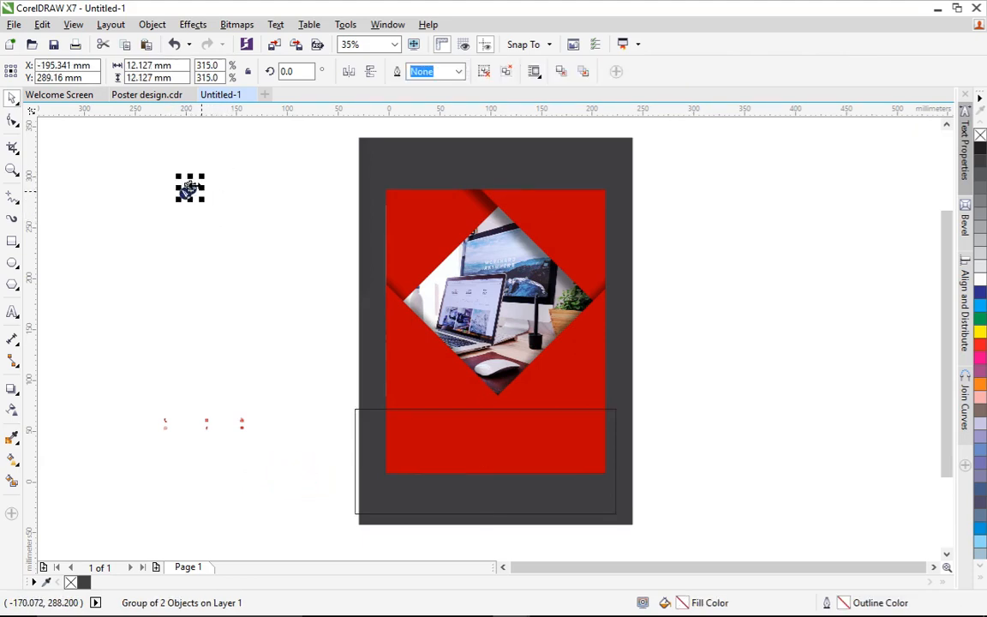
{"action": "left_click_drag", "start_coordinate": [197, 204], "coordinate": [267, 264]}
{"action": "left_click_drag", "start_coordinate": [230, 232], "coordinate": [744, 267]}
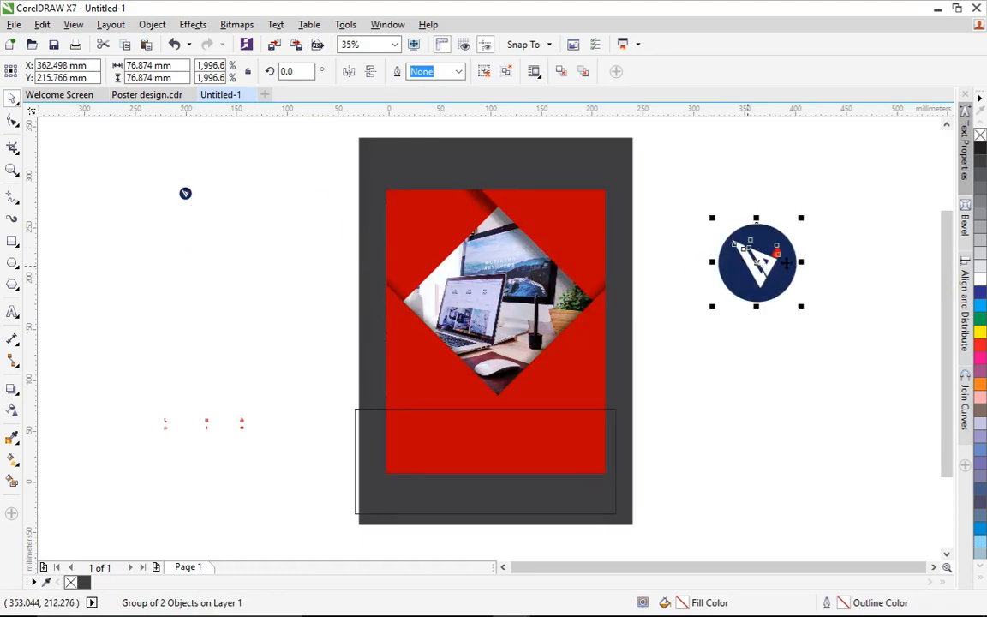
Sample the enlarged logo's navy blue into the document palette and fill the lower rectangle with it
{"action": "left_click", "coordinate": [68, 555]}
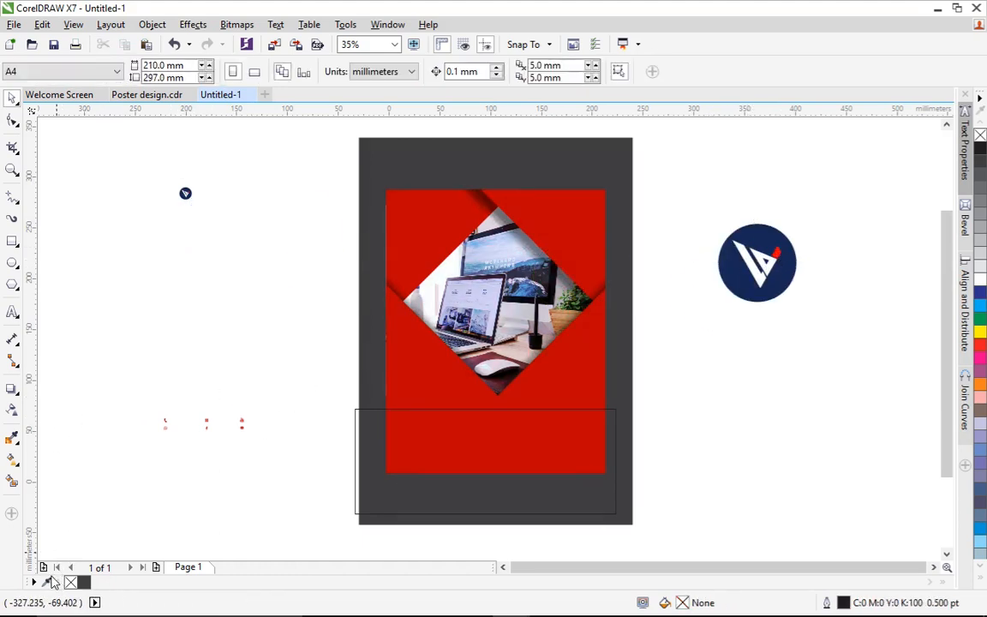
{"action": "left_click", "coordinate": [49, 585]}
{"action": "left_click", "coordinate": [745, 238]}
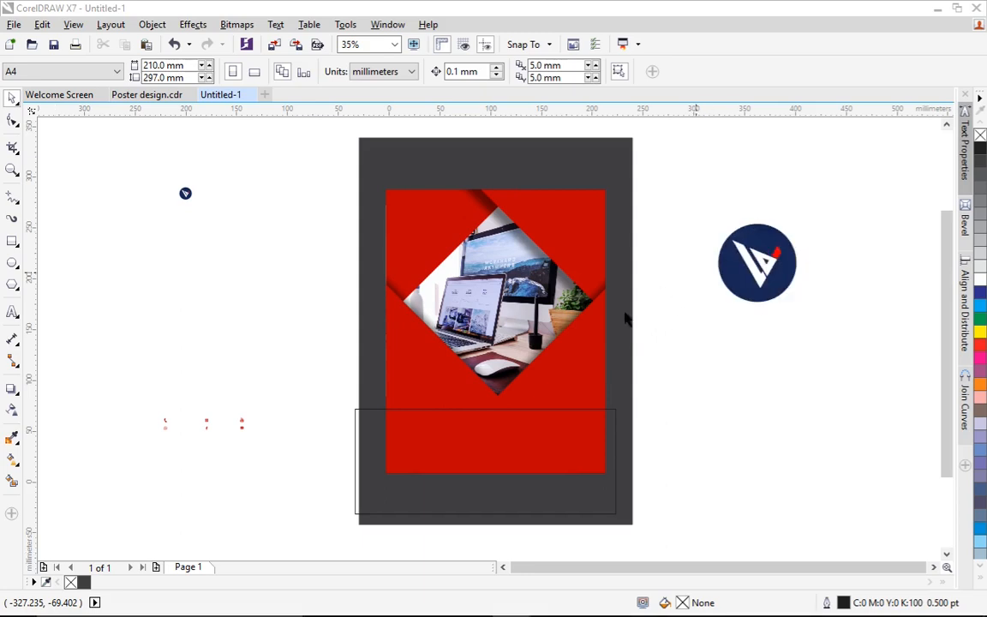
{"action": "left_click", "coordinate": [447, 445]}
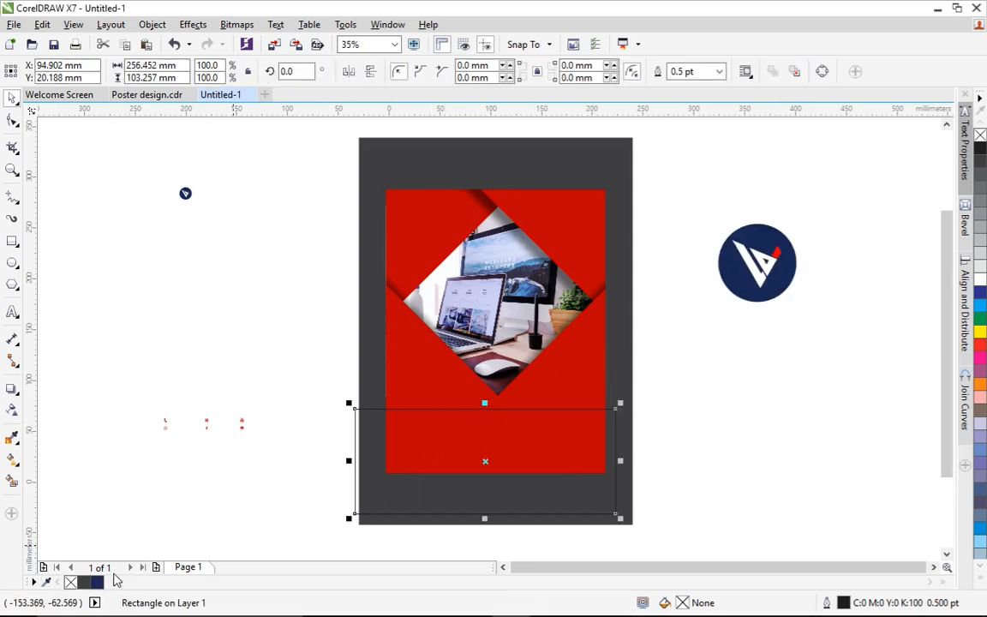
{"action": "left_click", "coordinate": [97, 583]}
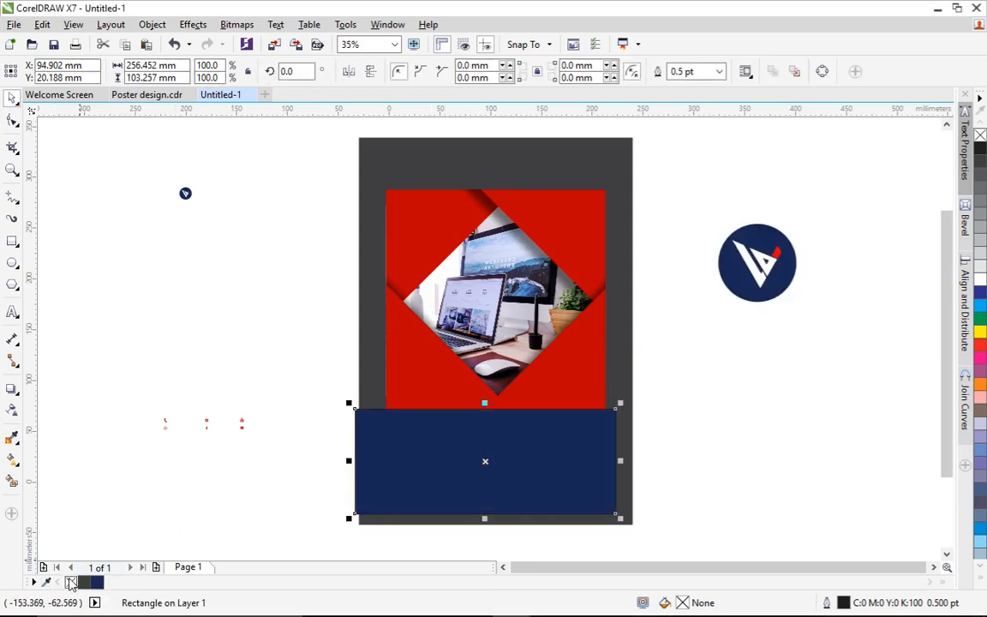
Select the desk photo beneath the stacked objects on the poster and duplicate it in place
{"action": "left_click", "coordinate": [271, 310]}
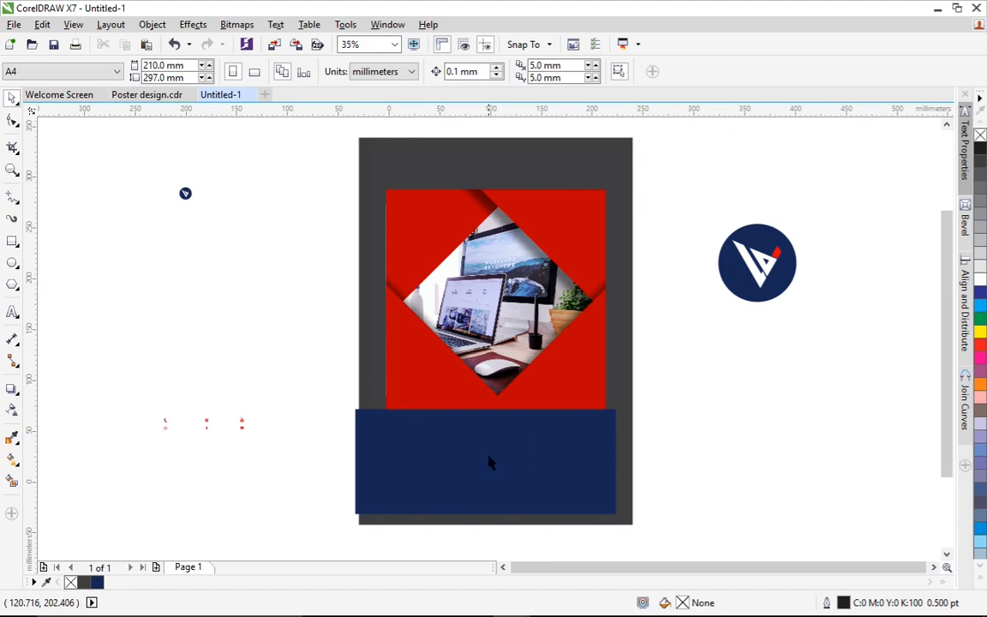
{"action": "left_click", "coordinate": [494, 283]}
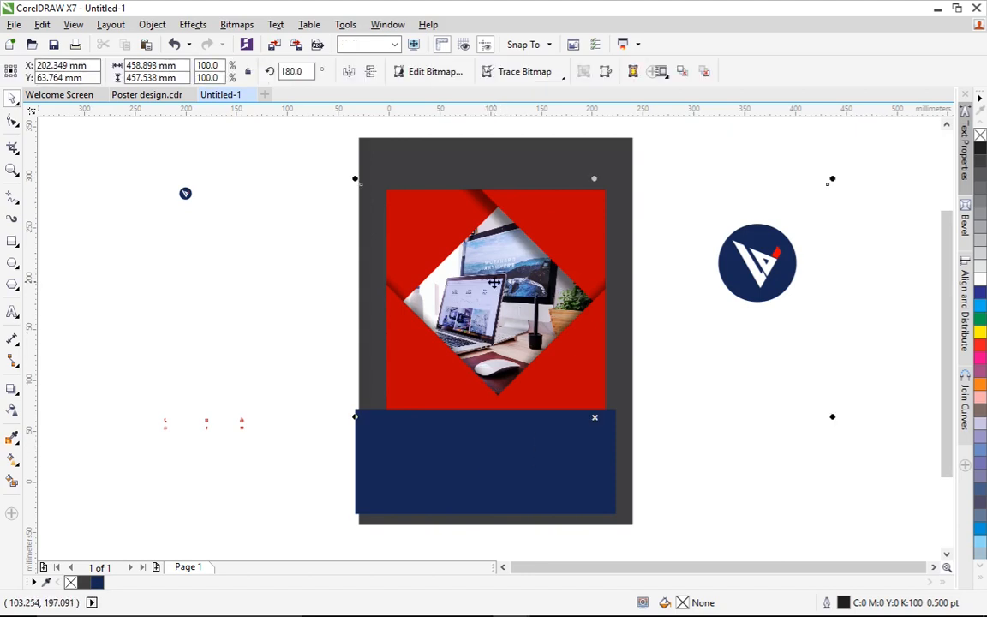
{"action": "left_click", "coordinate": [494, 283], "text": "alt"}
{"action": "left_click", "coordinate": [494, 283], "text": "alt"}
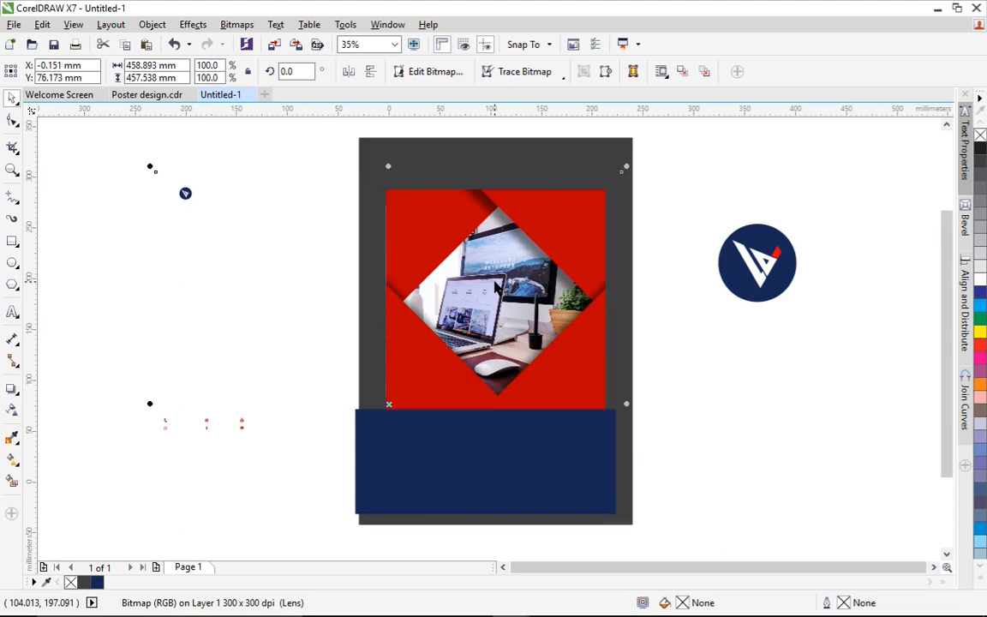
{"action": "left_click", "coordinate": [496, 288], "text": "alt"}
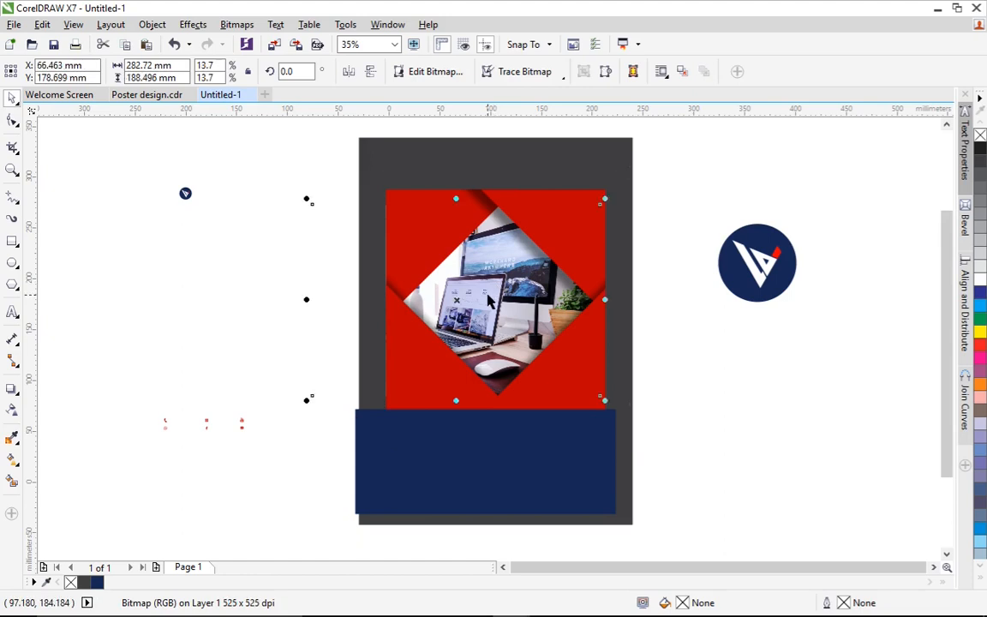
{"action": "key", "text": "ctrl+c"}
{"action": "key", "text": "ctrl+v"}
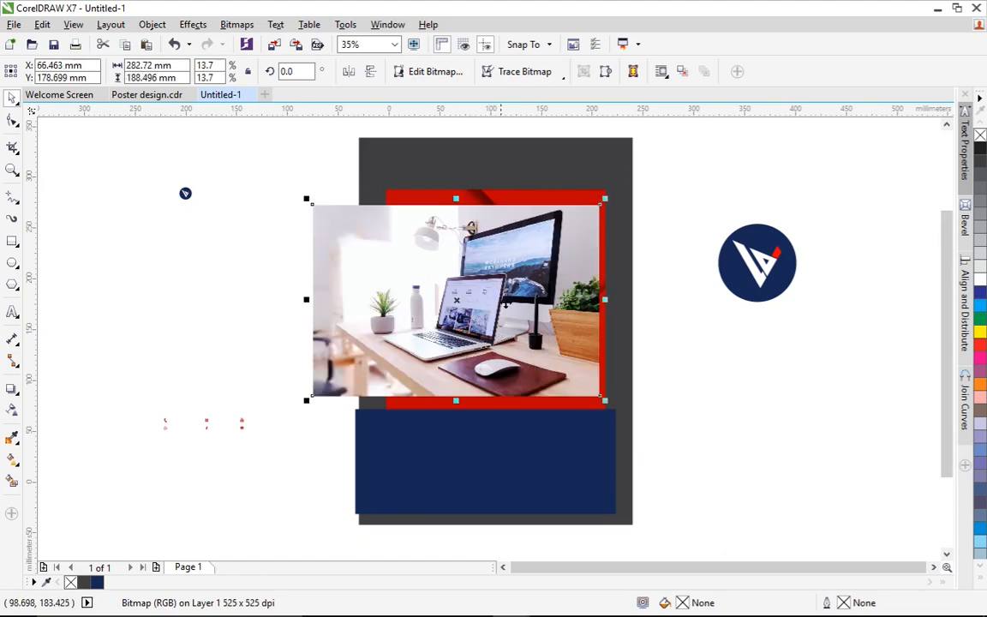
PowerClip the photo copy inside the navy lower rectangle and shift it within the frame to about X 112, Y 13 mm
{"action": "right_click", "coordinate": [491, 196]}
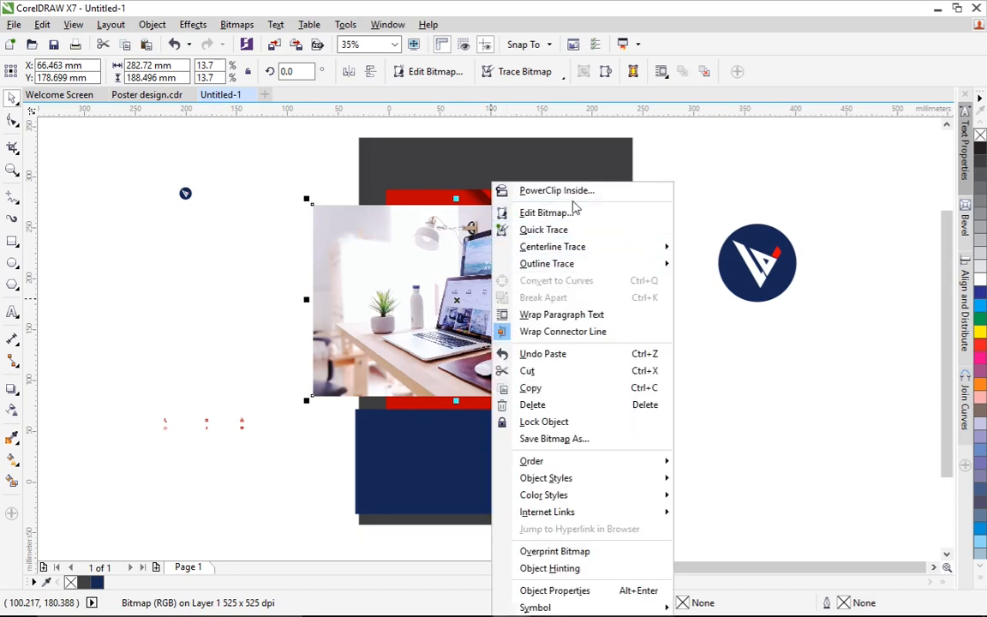
{"action": "left_click", "coordinate": [570, 195]}
{"action": "left_click", "coordinate": [534, 466]}
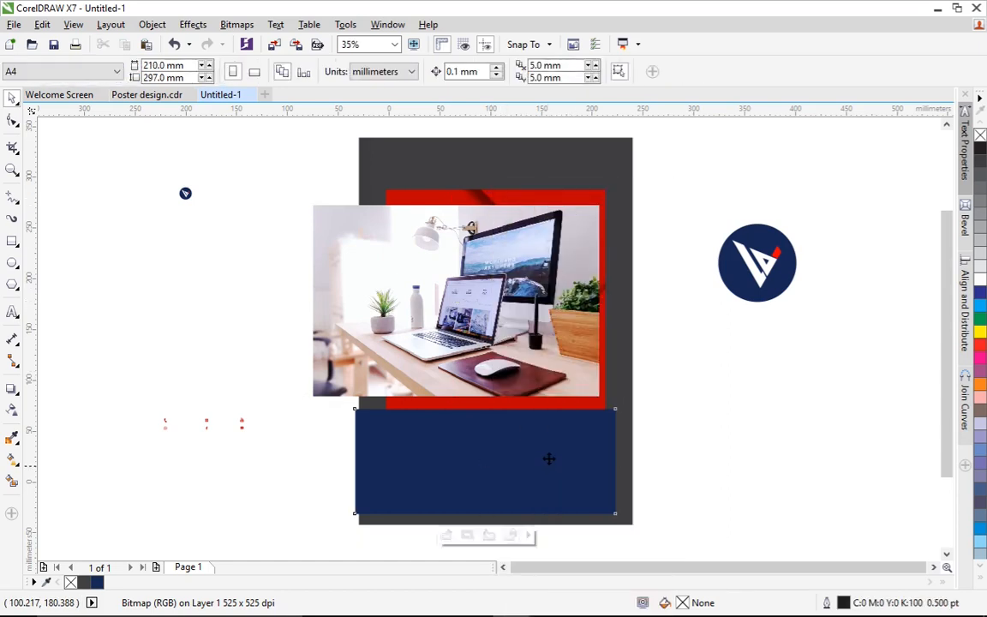
{"action": "left_click", "coordinate": [499, 470], "text": "alt"}
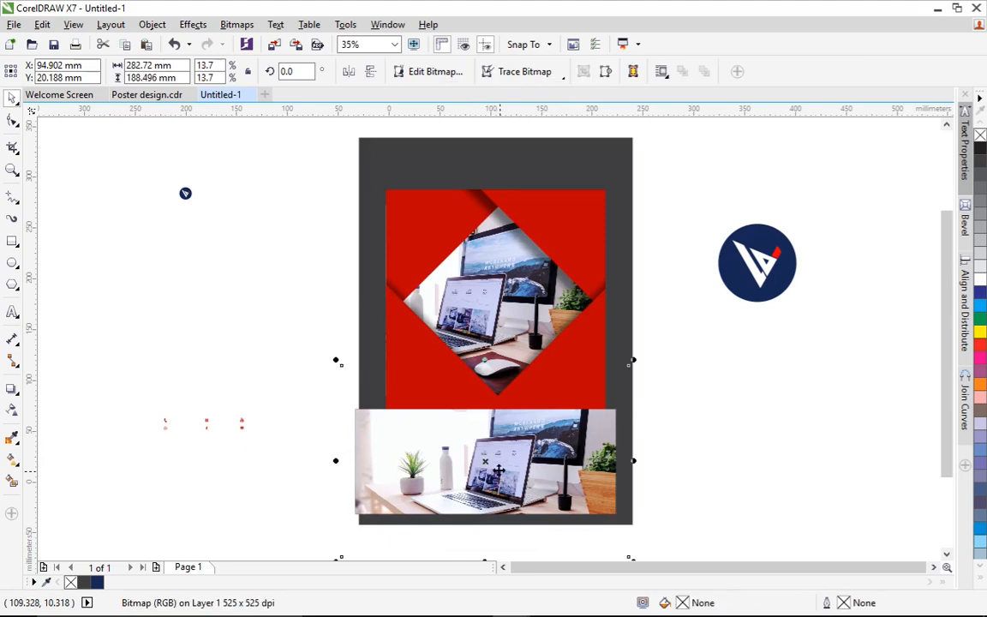
{"action": "left_click_drag", "start_coordinate": [499, 470], "coordinate": [516, 477]}
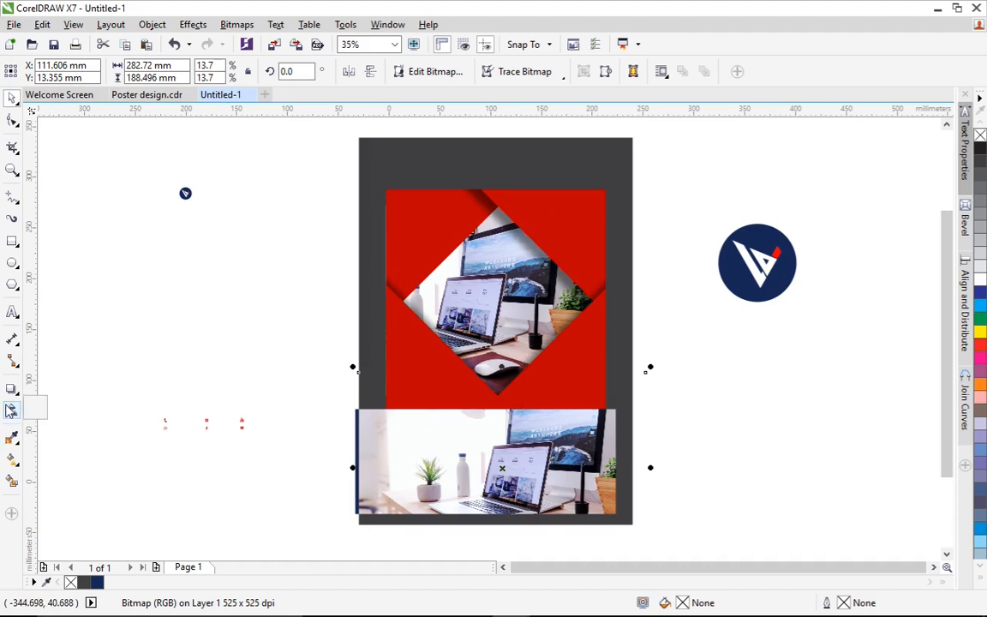
Apply uniform transparency to the photo inside the lower rectangle so it blends faintly into the navy fill
{"action": "left_click", "coordinate": [11, 411]}
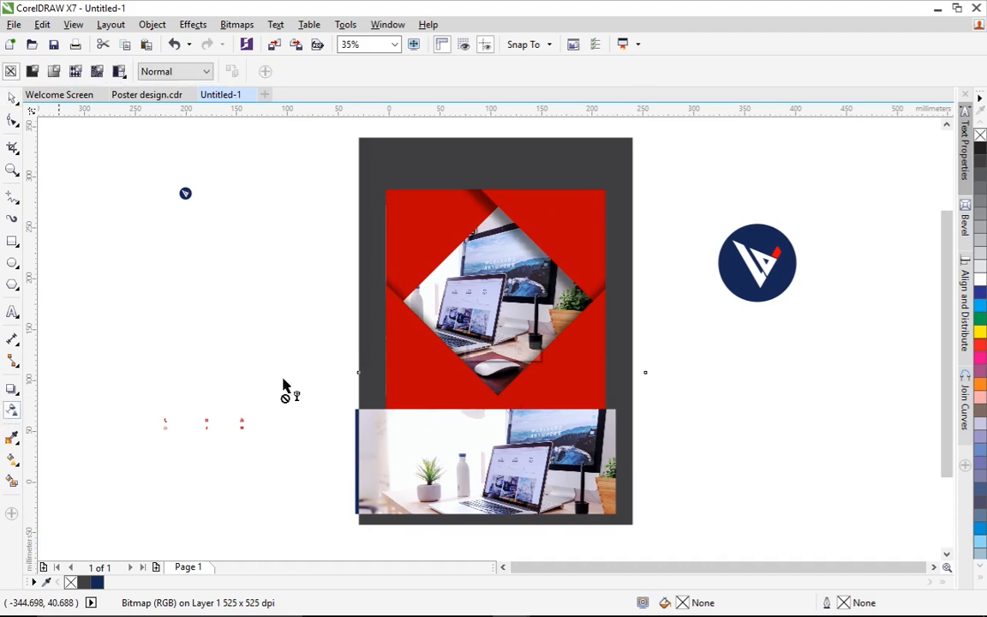
{"action": "left_click_drag", "start_coordinate": [529, 351], "coordinate": [507, 353]}
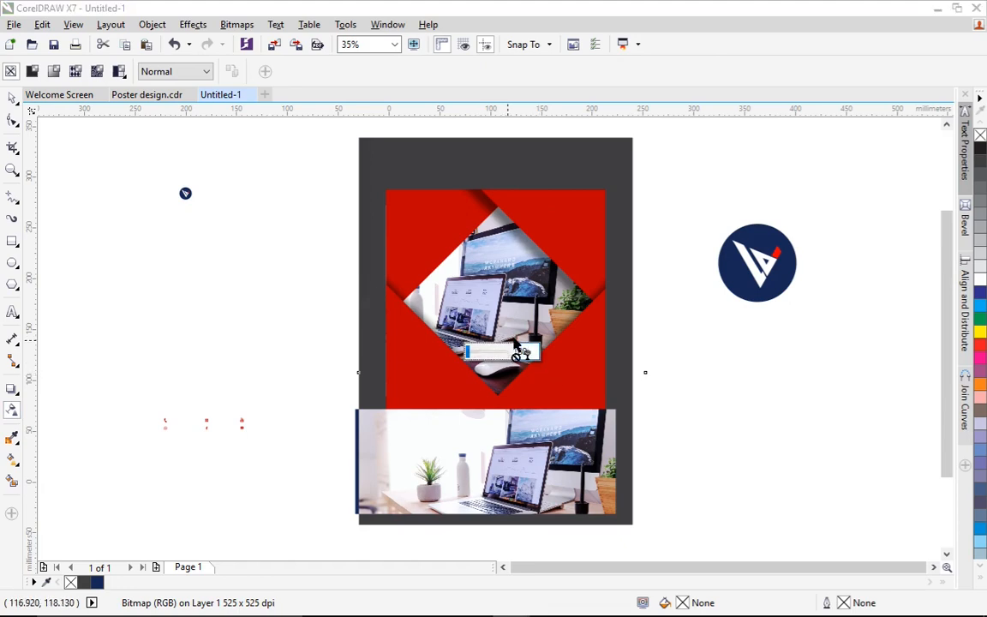
{"action": "key", "text": "Return"}
{"action": "left_click", "coordinate": [730, 439]}
{"action": "key", "text": "space"}
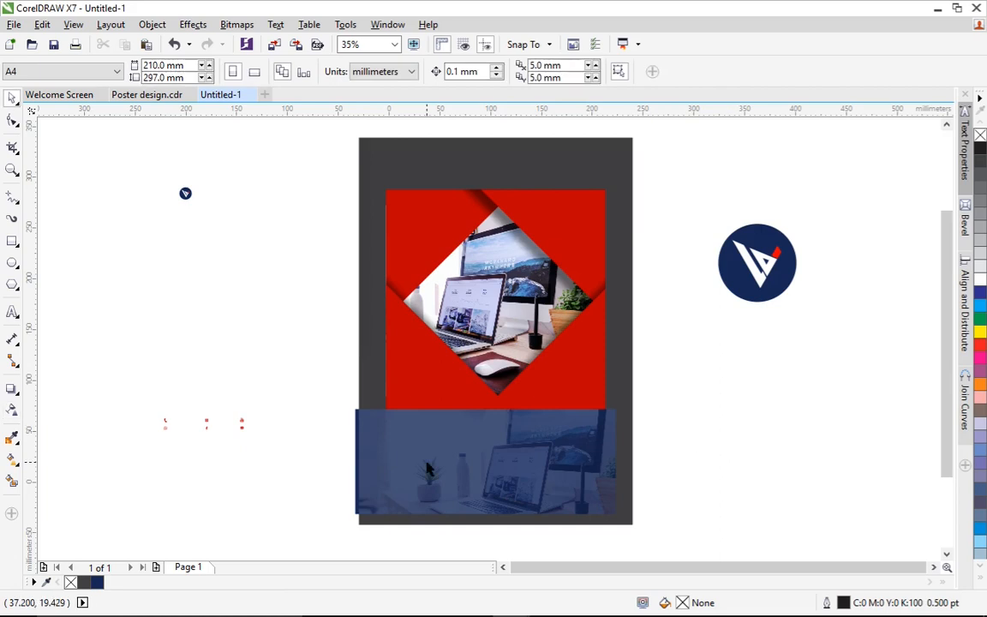
PowerClip the navy photo rectangle inside the red poster page and move it to about X 99, Y 29 mm
{"action": "right_click", "coordinate": [427, 463]}
{"action": "left_click", "coordinate": [492, 157]}
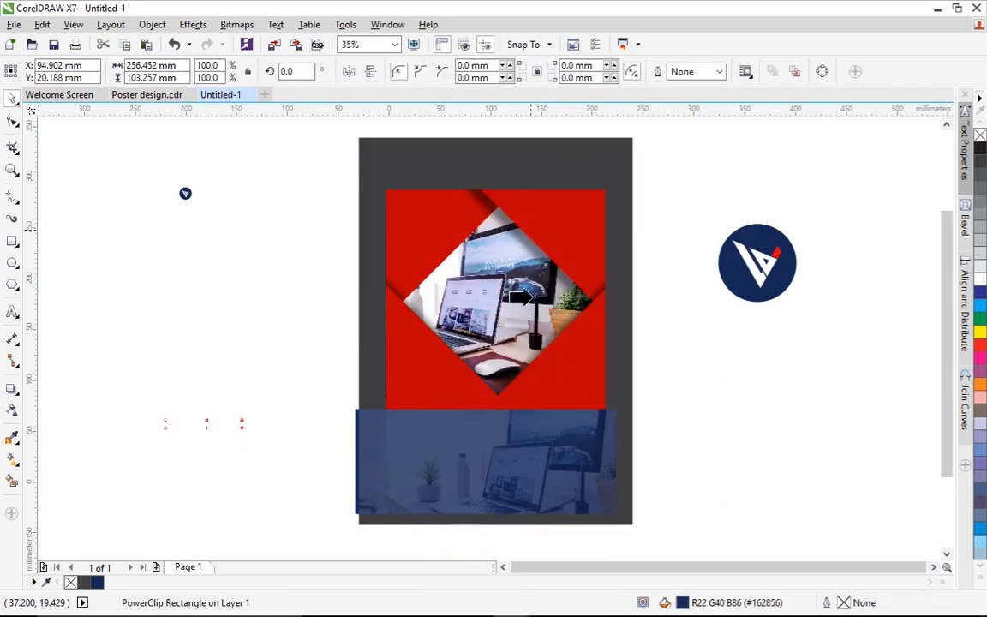
{"action": "left_click", "coordinate": [776, 403]}
{"action": "left_click_drag", "start_coordinate": [504, 454], "coordinate": [525, 426]}
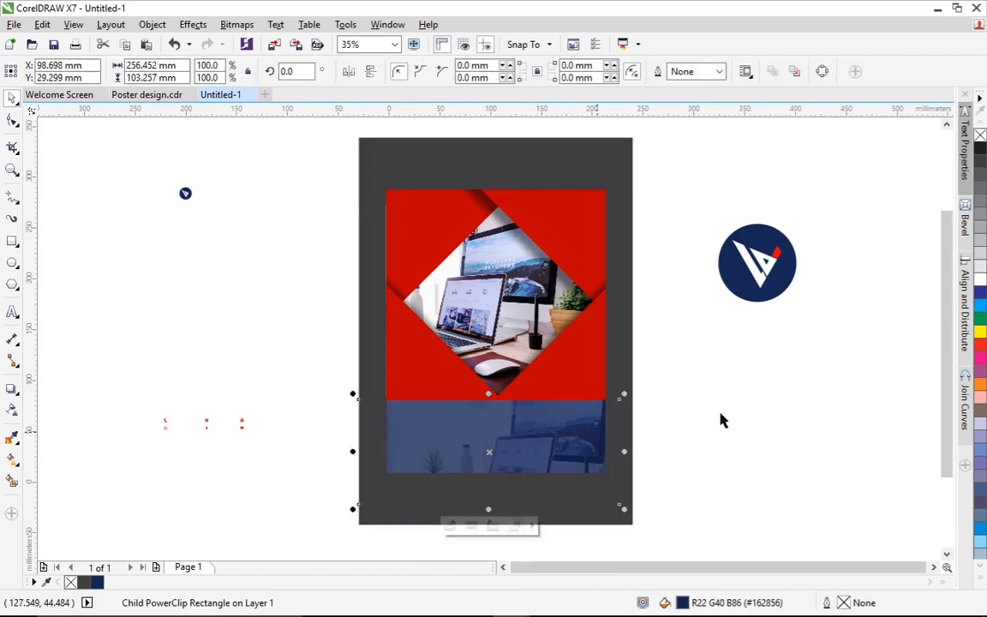
Move the small round logo and its VOGDESIGN text together onto the poster's upper-left corner at about X 32, Y 260 mm
{"action": "left_click", "coordinate": [112, 176]}
{"action": "left_click_drag", "start_coordinate": [110, 162], "coordinate": [279, 229]}
{"action": "left_click_drag", "start_coordinate": [183, 193], "coordinate": [415, 214]}
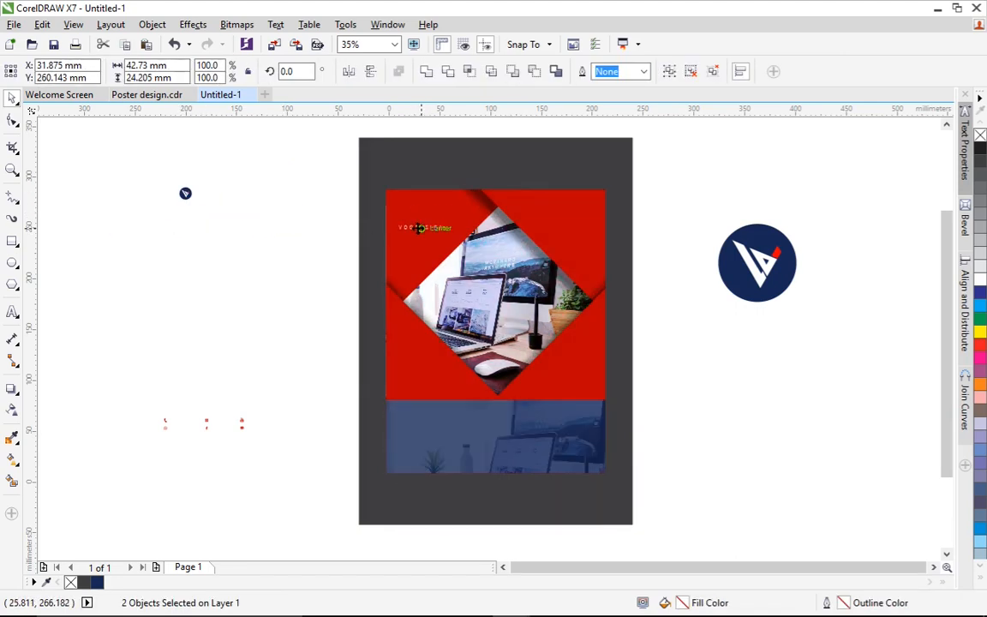
Move the contact details with their icons and line onto the navy section at about X 76, Y 40 mm and group them
{"action": "left_click", "coordinate": [267, 441]}
{"action": "left_click_drag", "start_coordinate": [97, 366], "coordinate": [368, 481]}
{"action": "left_click_drag", "start_coordinate": [230, 425], "coordinate": [468, 440]}
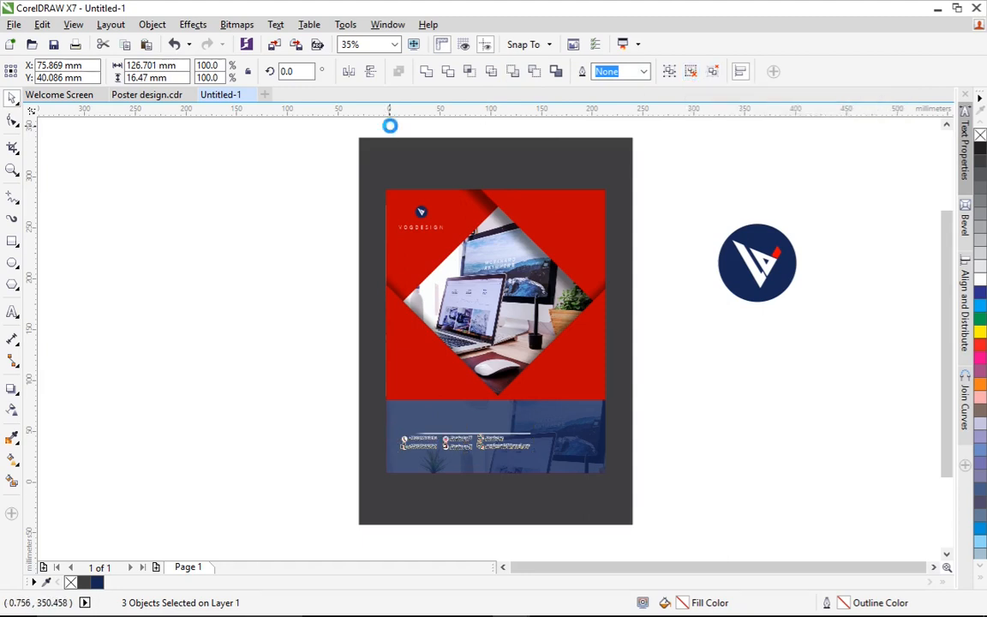
{"action": "key", "text": "ctrl+g"}
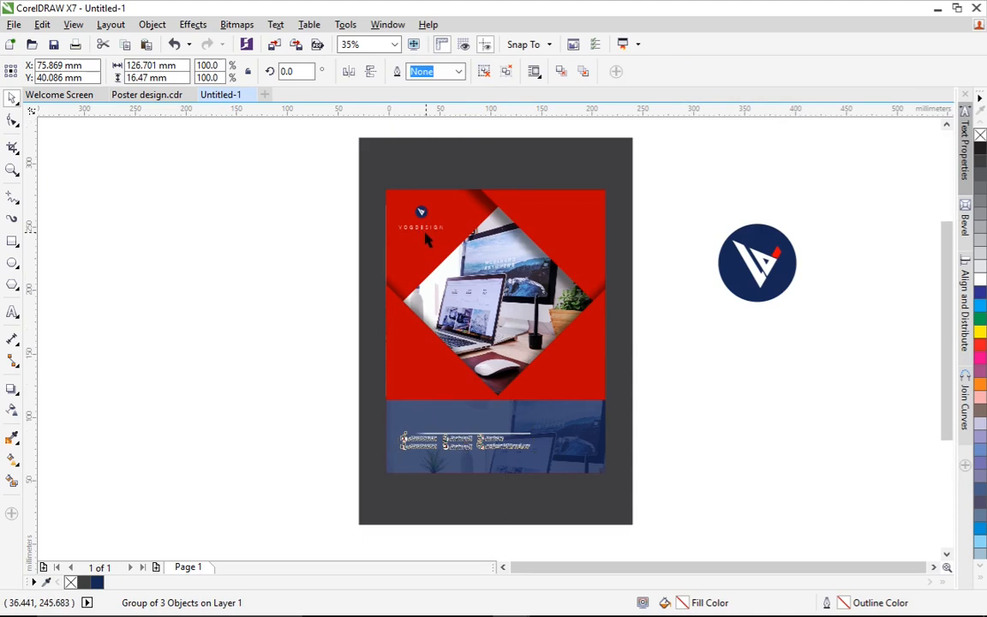
Align the contact details group to the left edge of the VOGDESIGN text
{"action": "scroll", "coordinate": [424, 238], "scroll_direction": "up", "scroll_amount": 1}
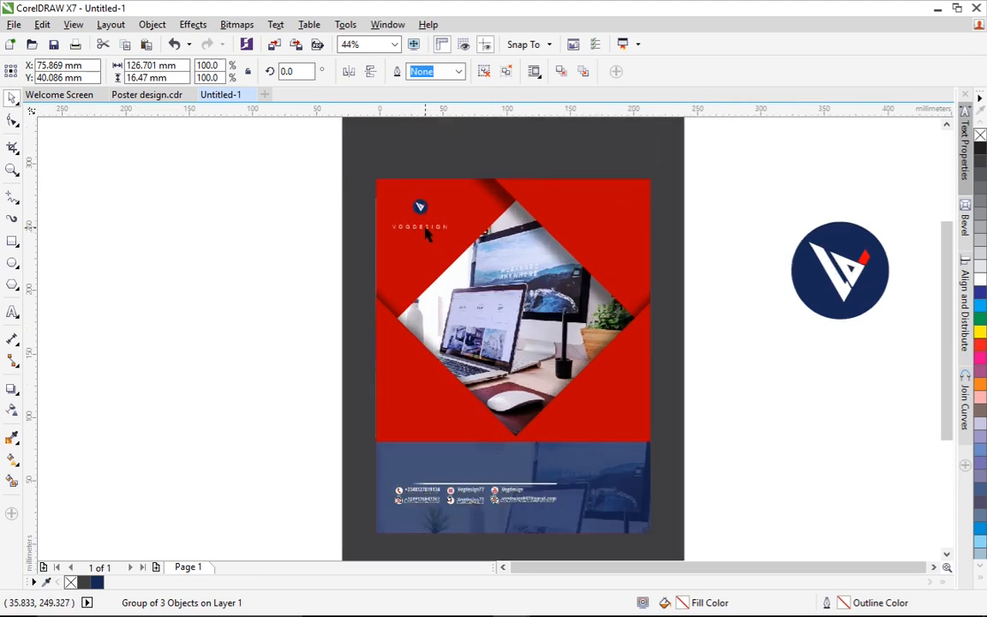
{"action": "left_click", "coordinate": [424, 228], "text": "shift"}
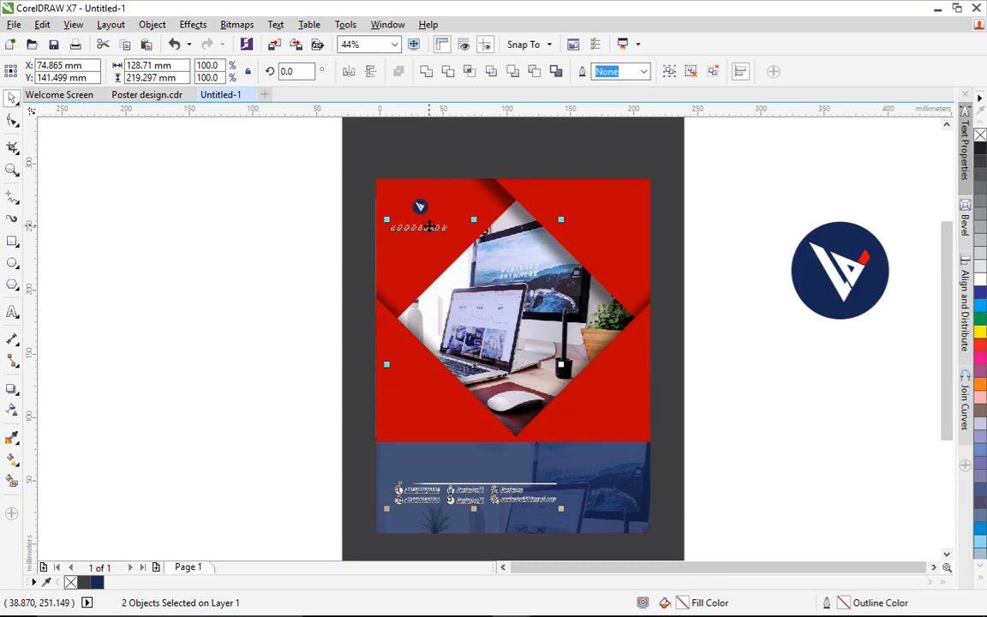
{"action": "key", "text": "l"}
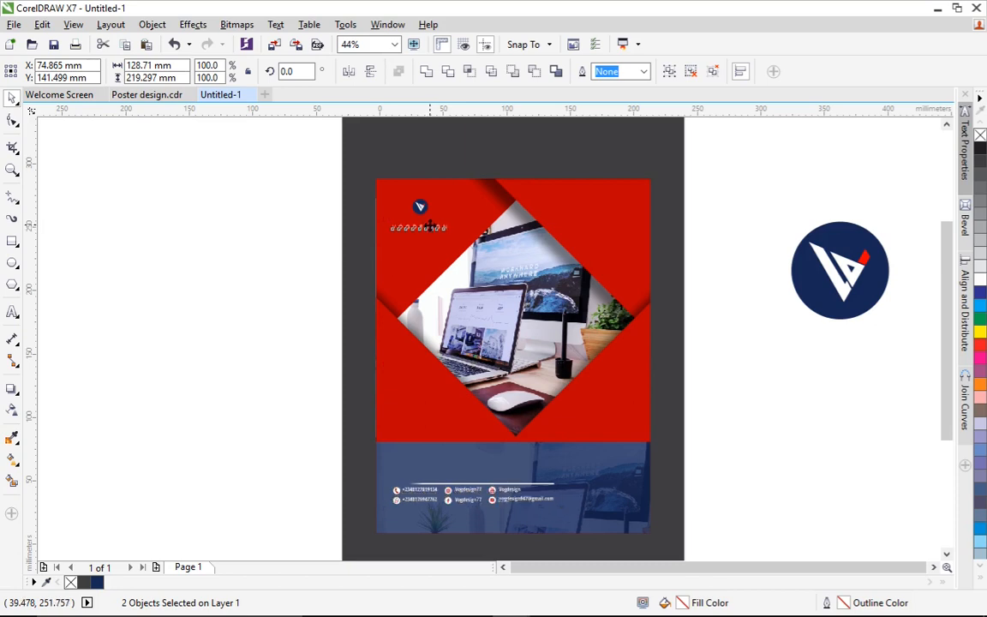
{"action": "key", "text": "Escape"}
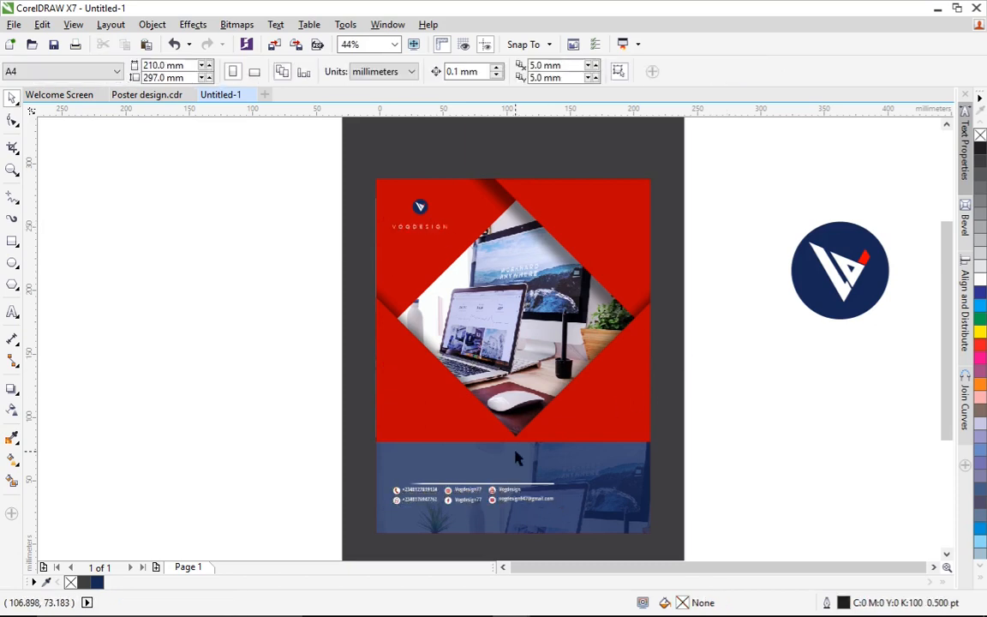
Change the fill of the large dark grey background rectangle behind the poster to 10% Black
{"action": "left_click", "coordinate": [672, 314]}
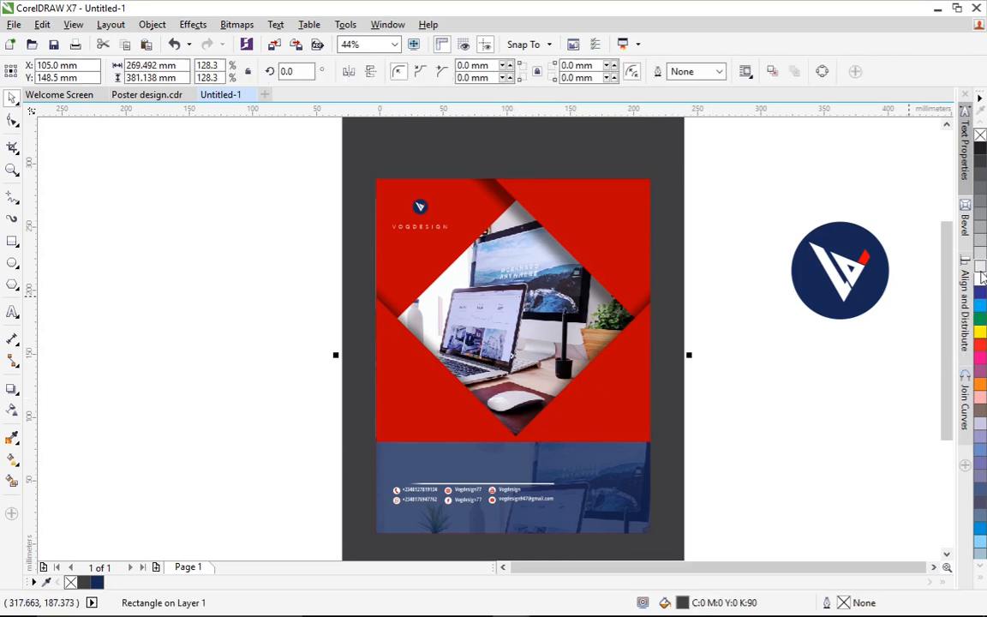
{"action": "left_click_drag", "start_coordinate": [540, 330], "coordinate": [557, 296]}
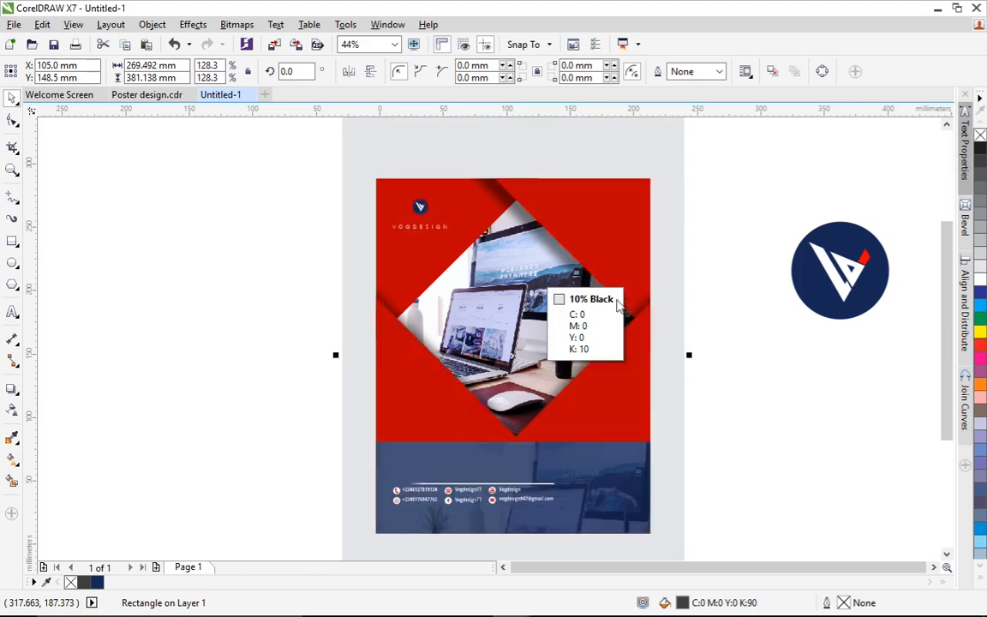
{"action": "left_click", "coordinate": [720, 282]}
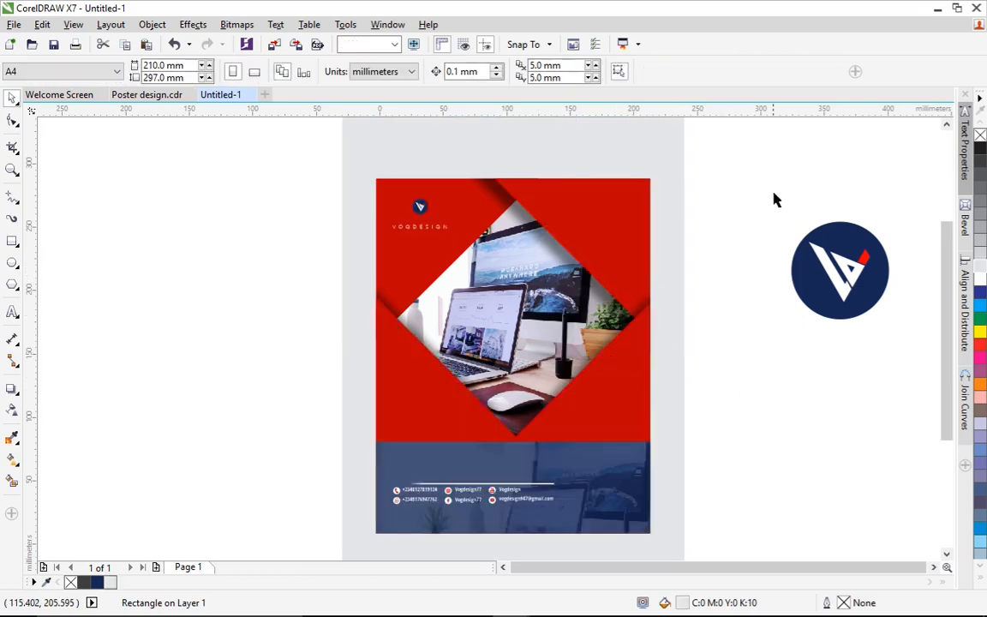
Delete the enlarged logo copy beside the poster
{"action": "left_click_drag", "start_coordinate": [746, 190], "coordinate": [899, 346]}
{"action": "key", "text": "Delete"}
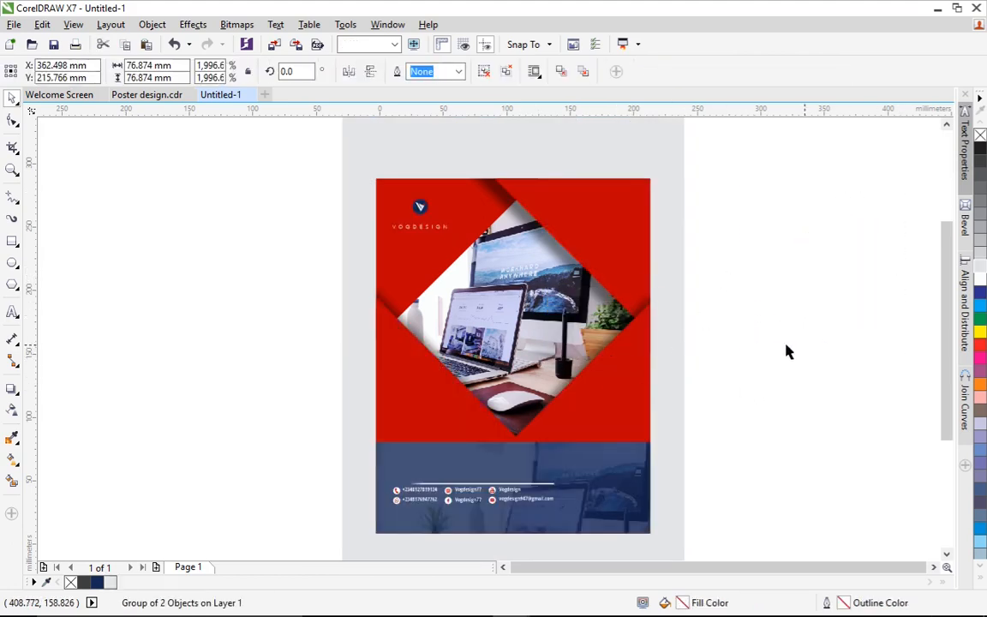
{"action": "scroll", "coordinate": [576, 319], "scroll_direction": "down", "scroll_amount": 1}
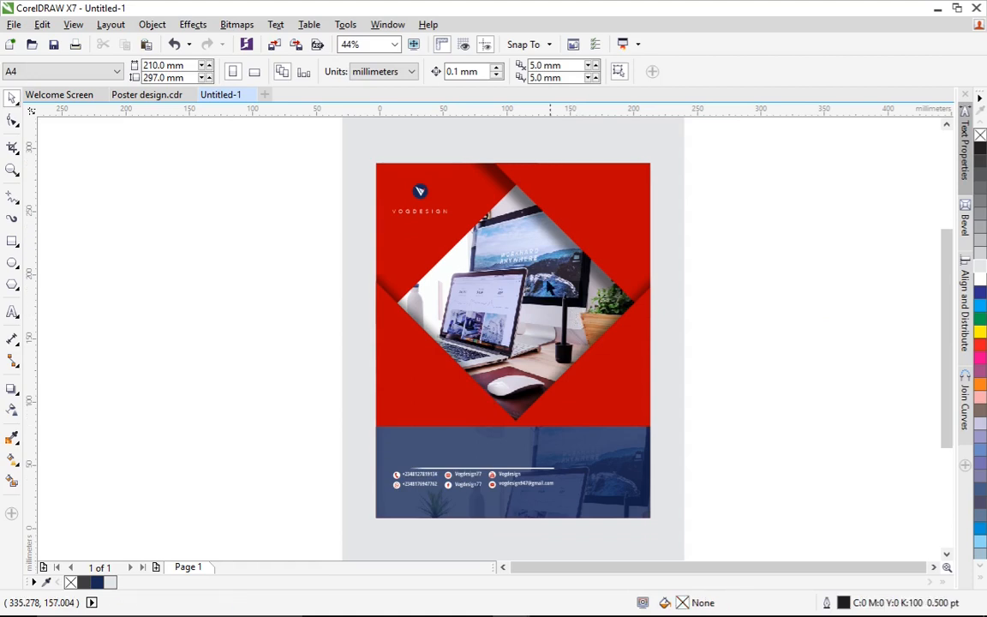
{"action": "key", "text": "z"}
{"action": "left_click_drag", "start_coordinate": [363, 164], "coordinate": [678, 532]}
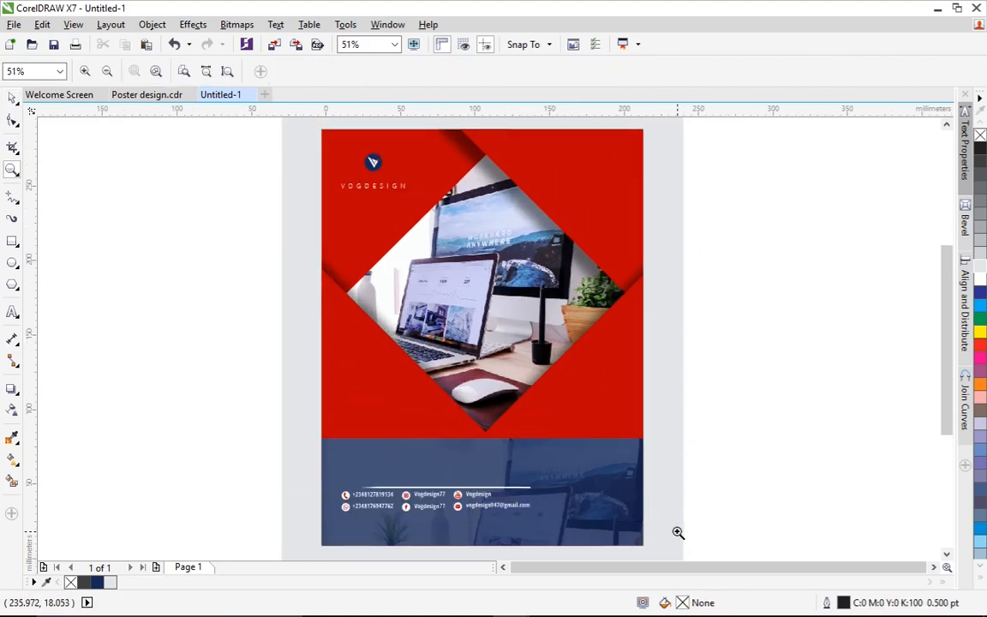
{"action": "key", "text": "space"}
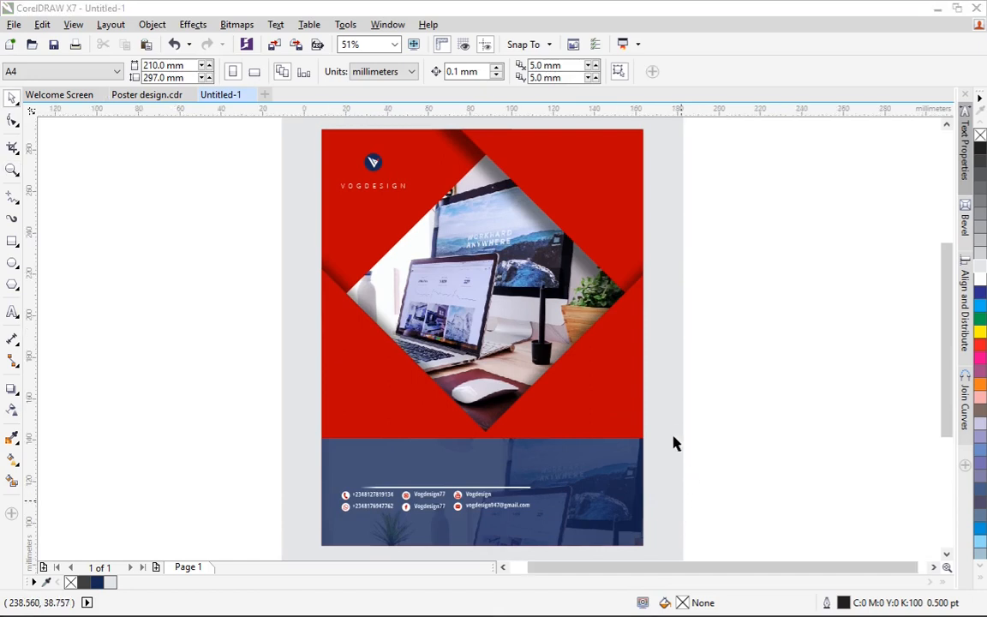